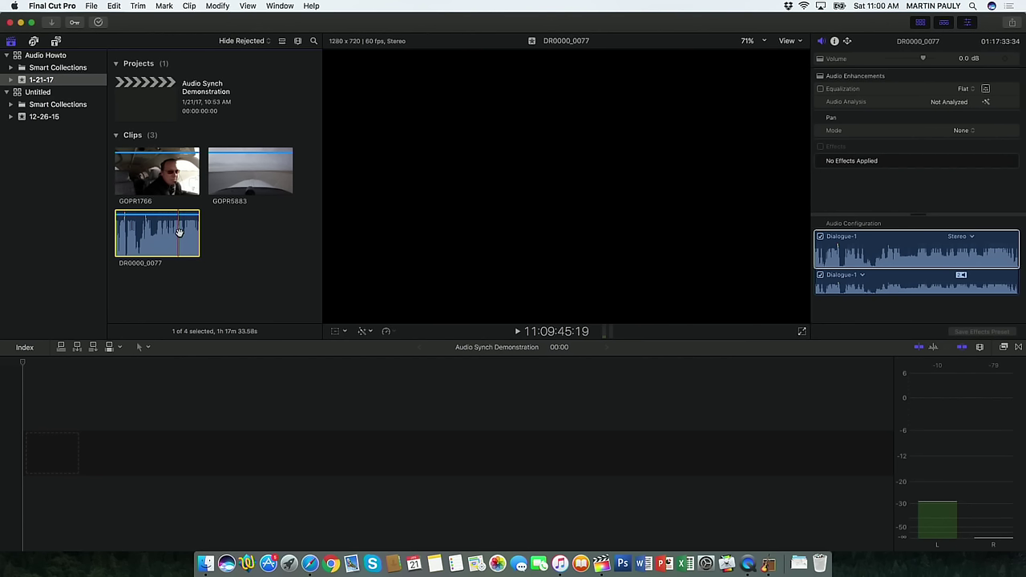
- Play and pause three different passages of the DR0000_0077 recorder audio
key(space)
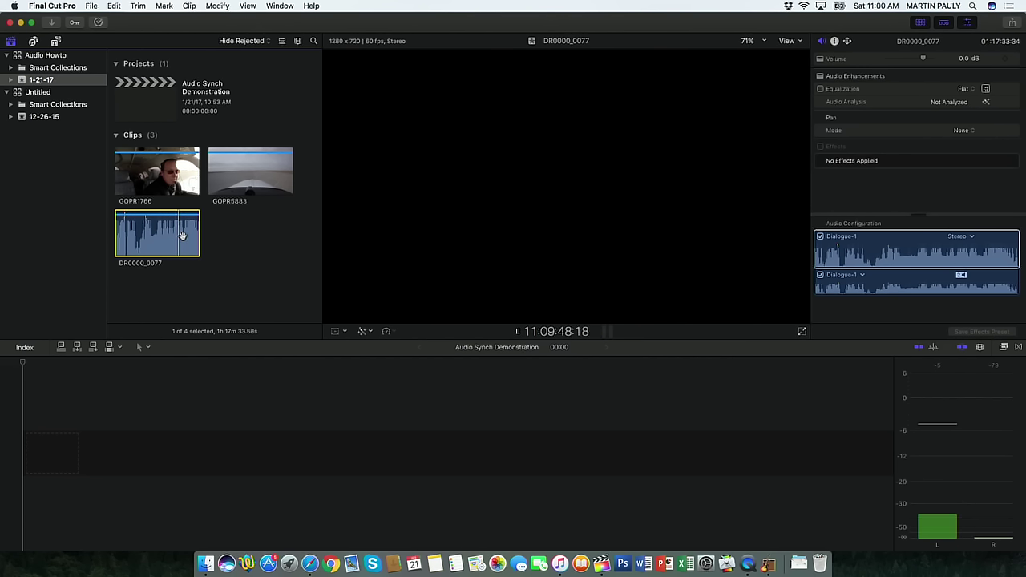
key(space)
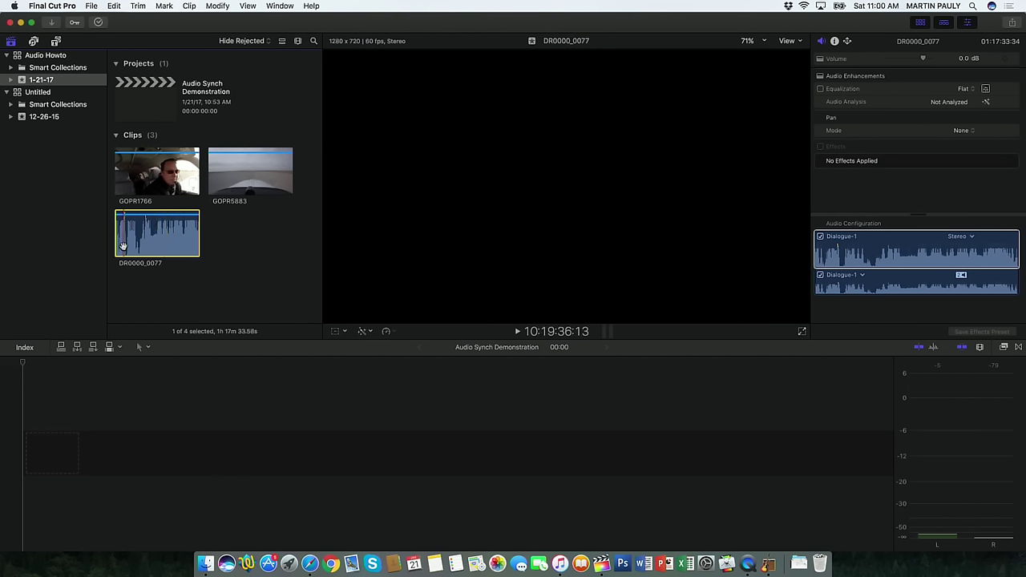
key(space)
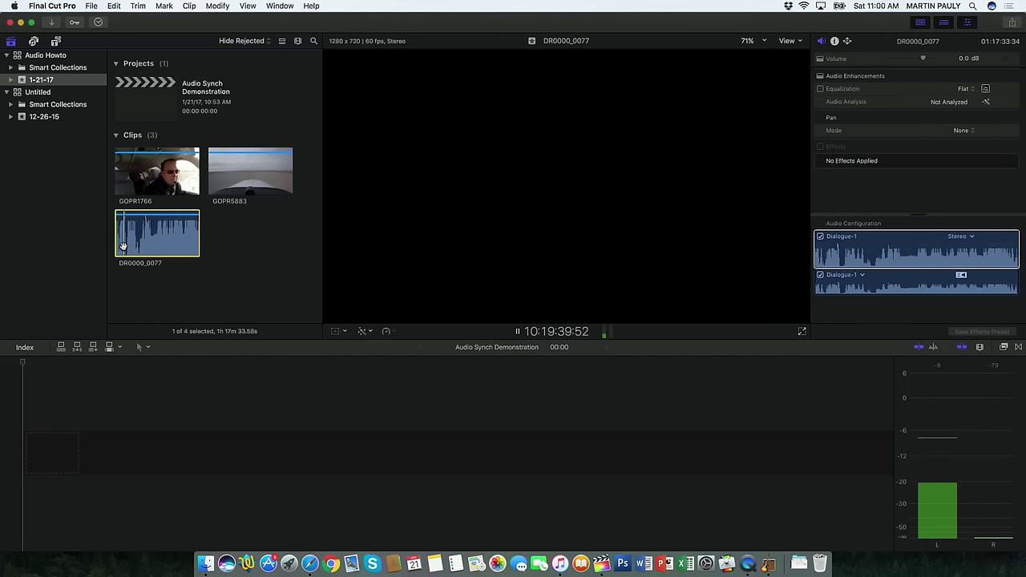
key(space)
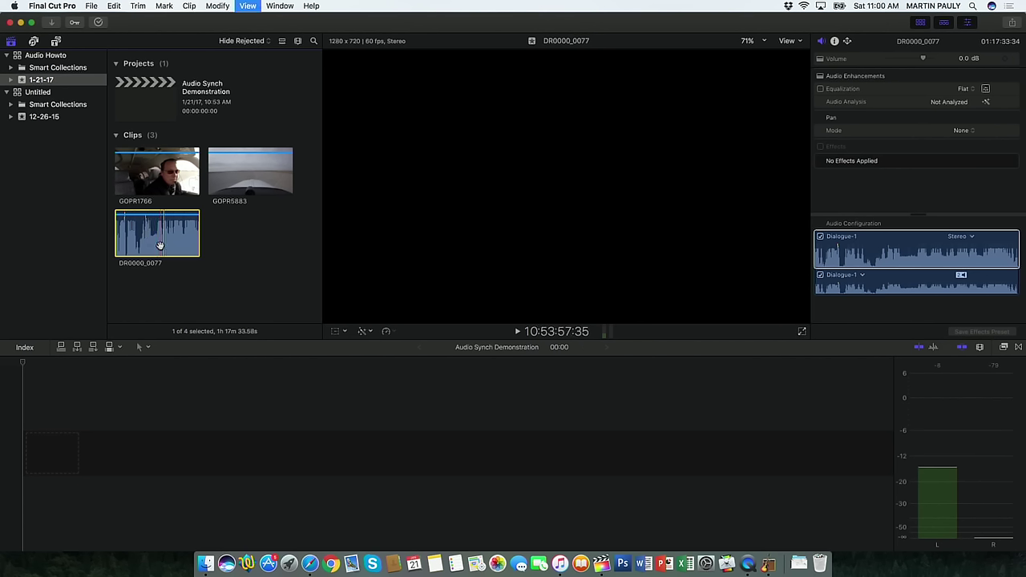
key(space)
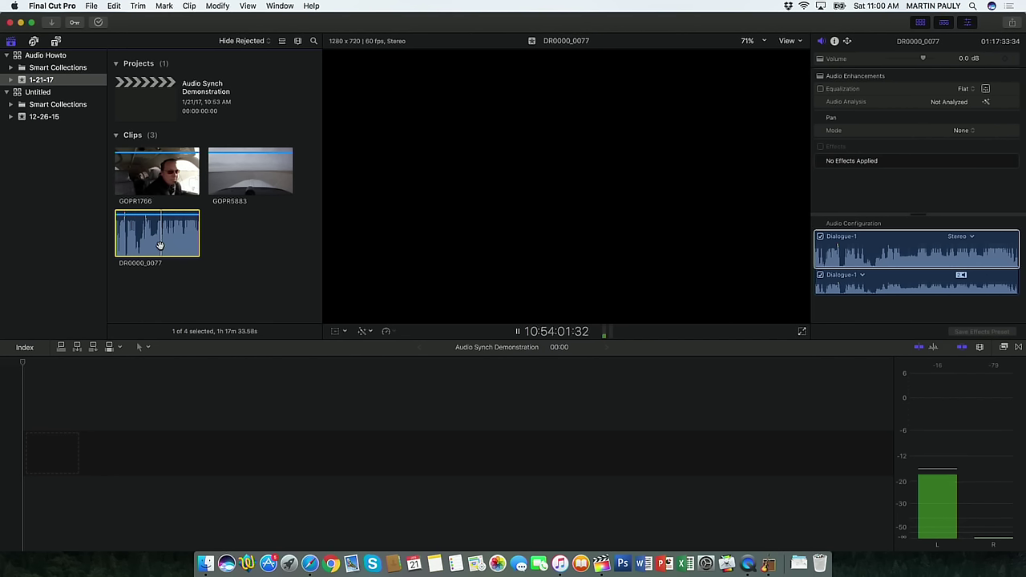
key(space)
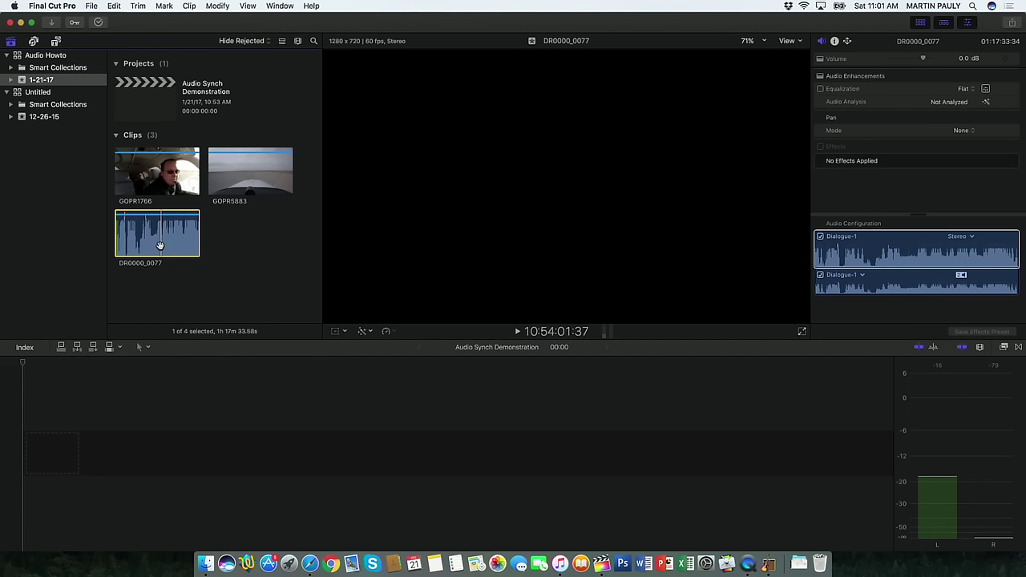
- Play a few seconds of the GOPR1766 cockpit camera clip
click(136, 181)
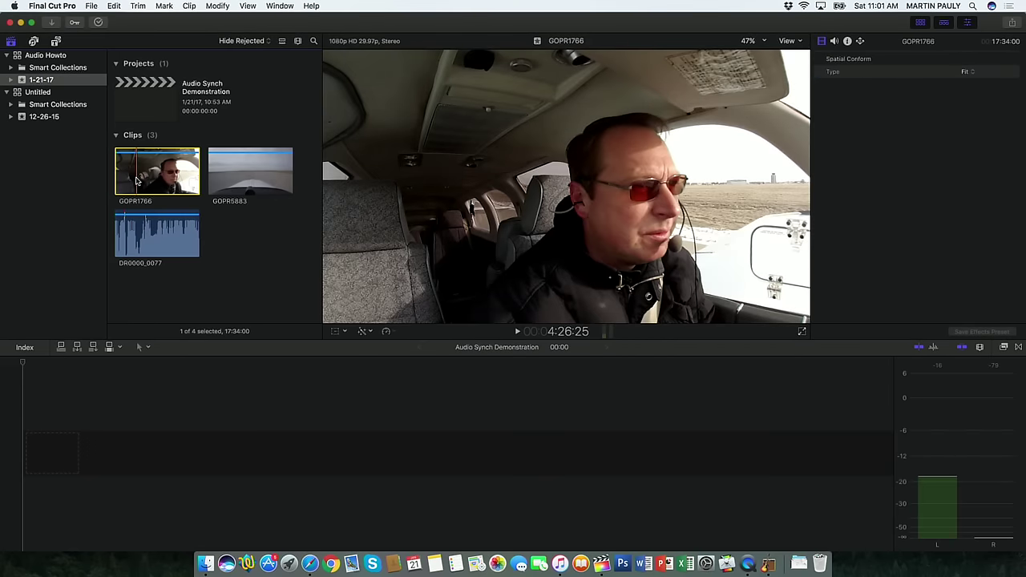
key(space)
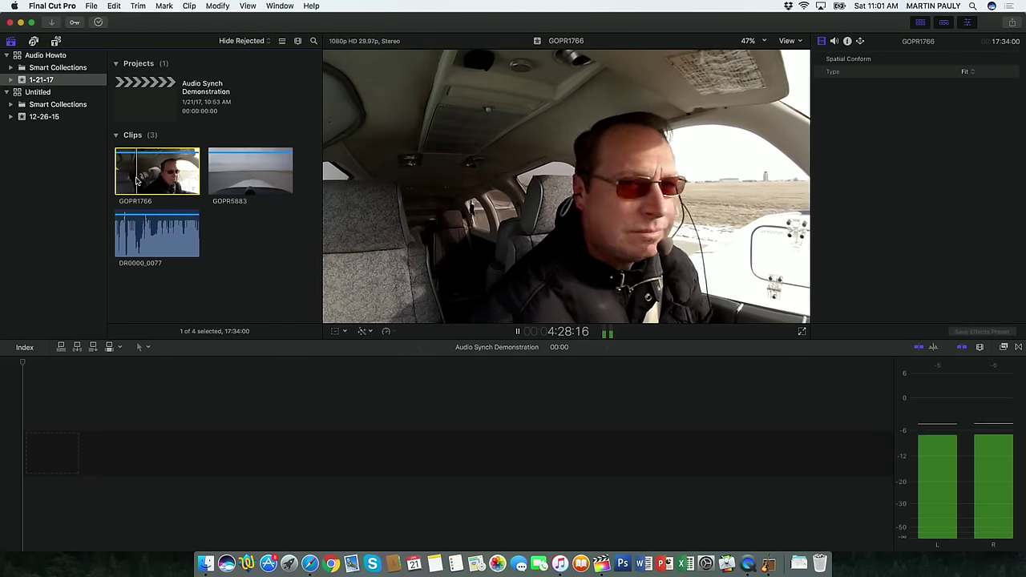
key(space)
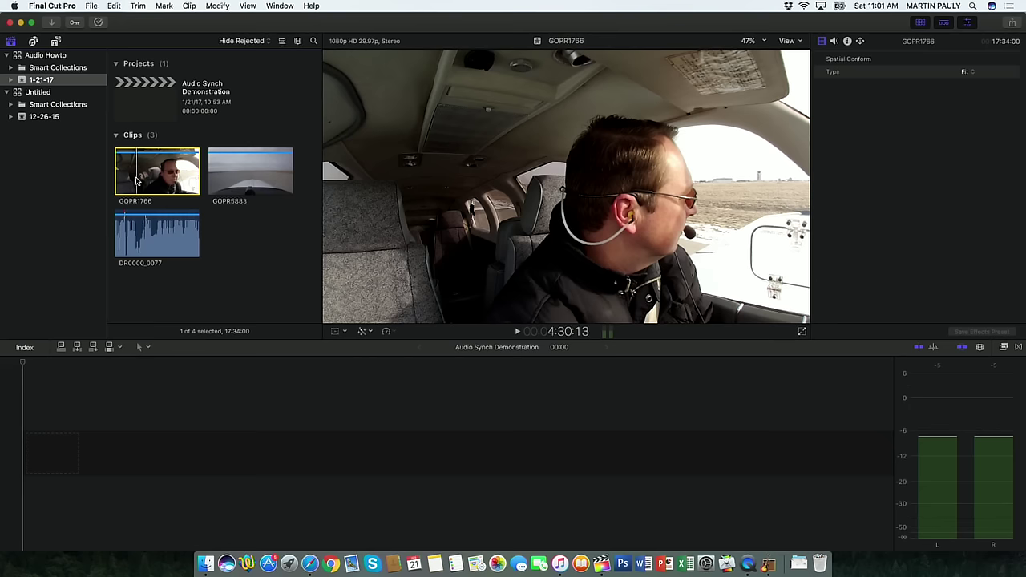
- Preview the GOPR5883 runway clip at two points, then select the DR0000_0077 clip
click(239, 173)
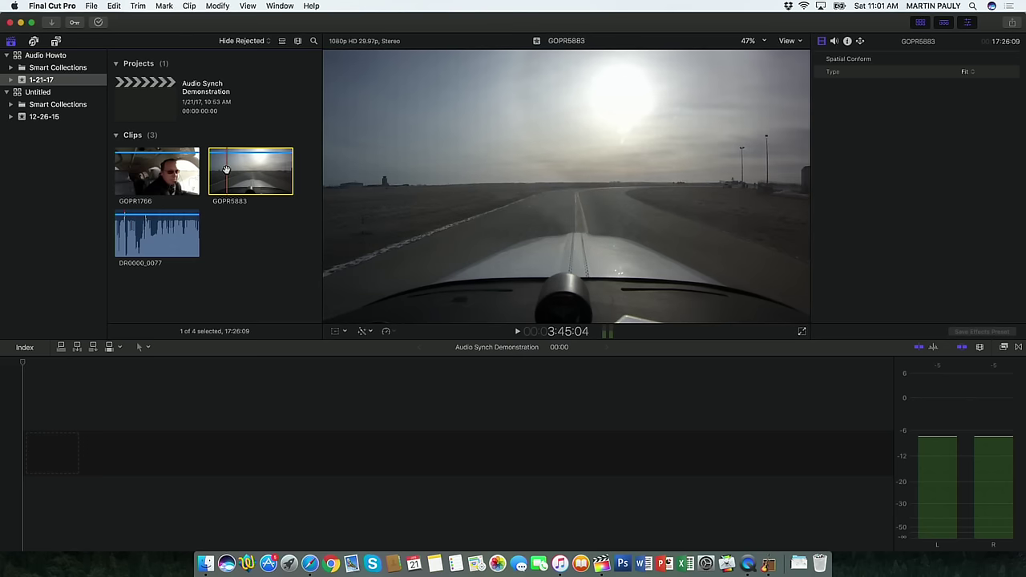
key(space)
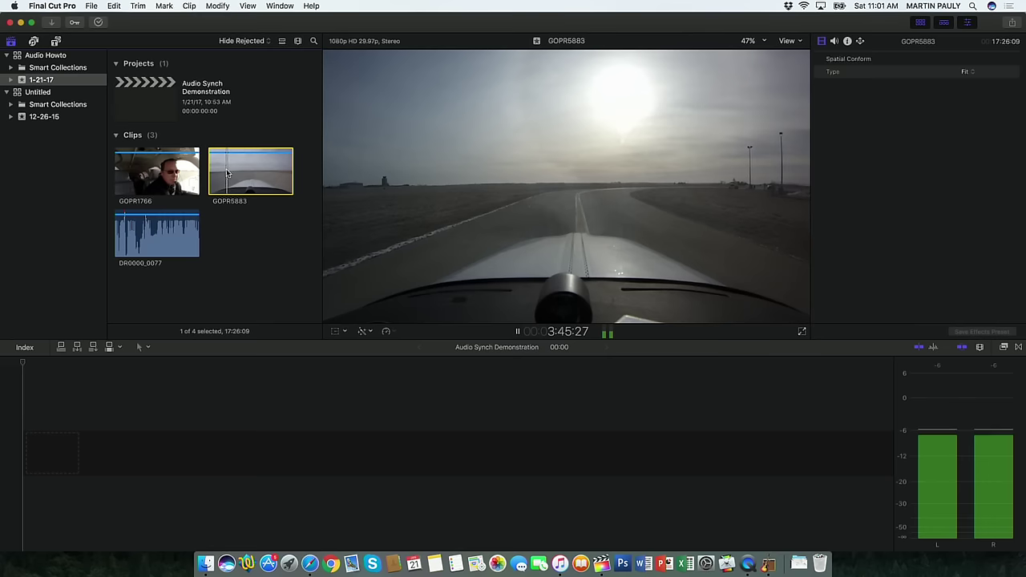
key(space)
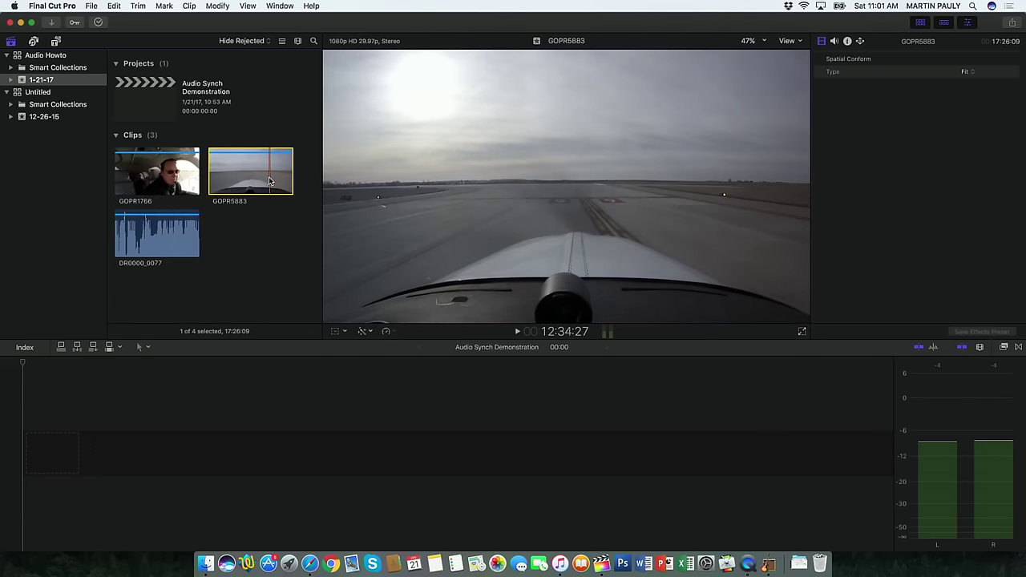
key(space)
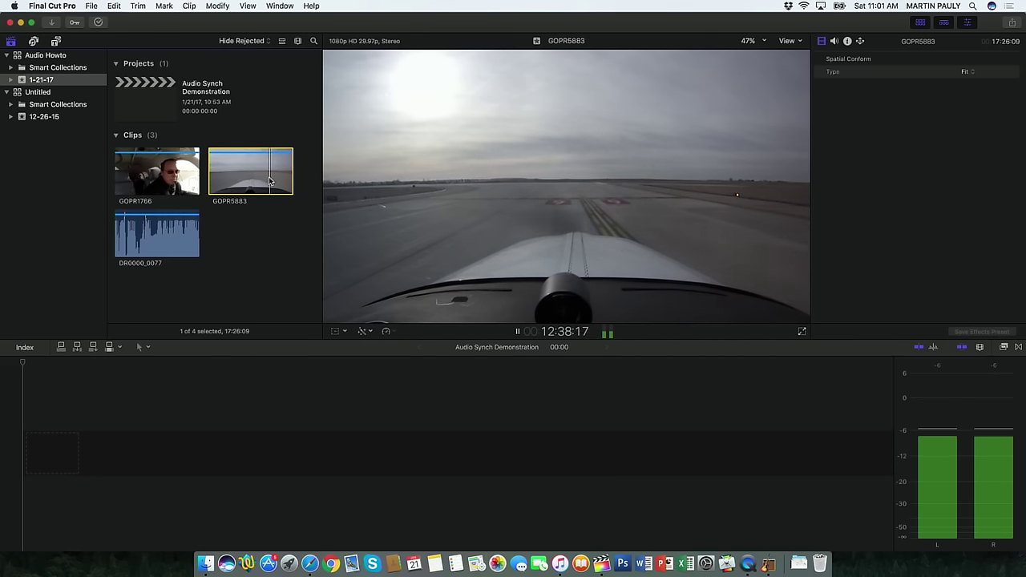
key(space)
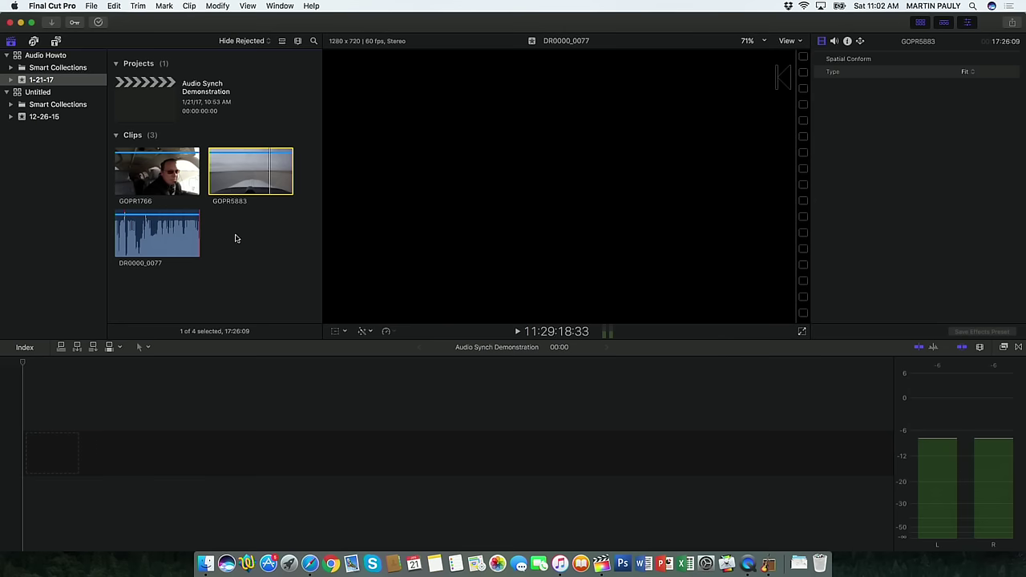
click(152, 241)
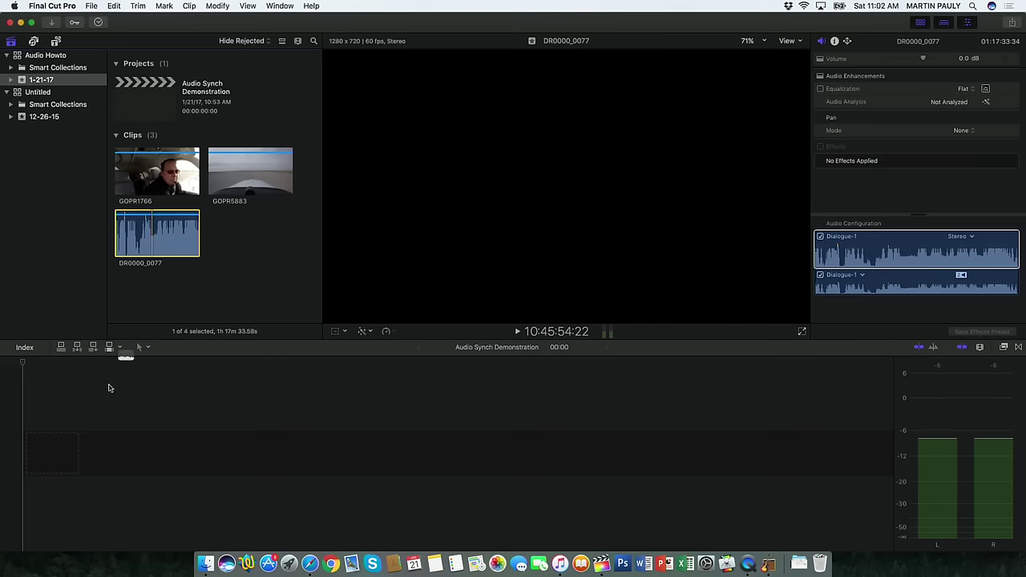
- Drag DR0000_0077 into the Audio Synch Demonstration timeline and zoom to show it fully
drag(110, 388, 51, 458)
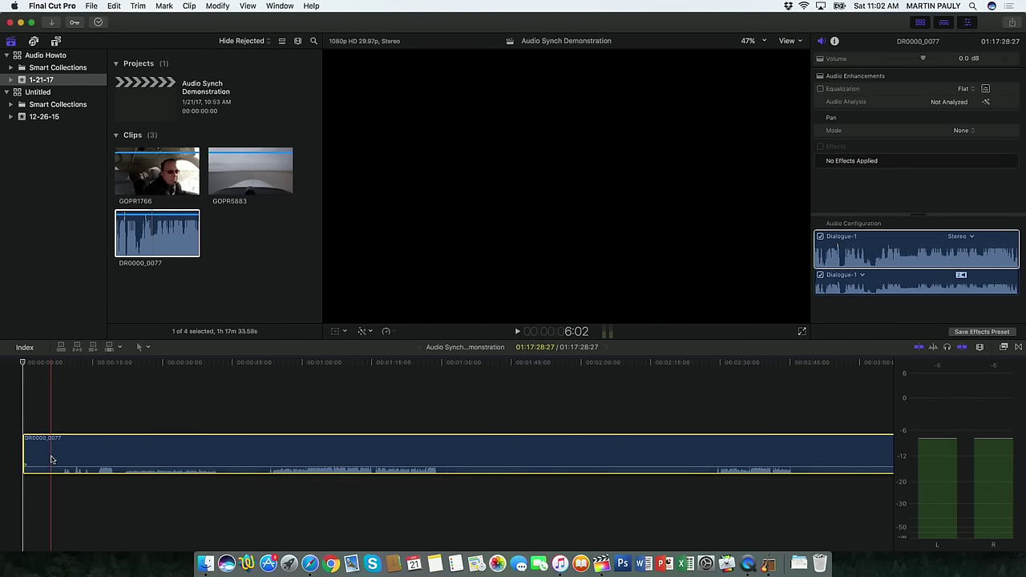
key(super+minus)
key(super+minus)
key(super+minus)
key(super+minus)
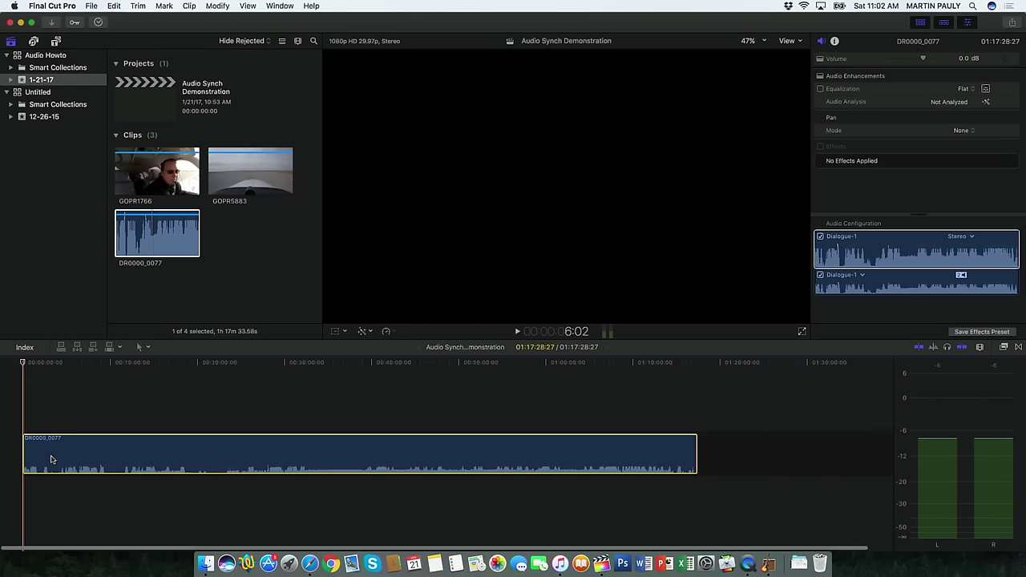
key(super+equal)
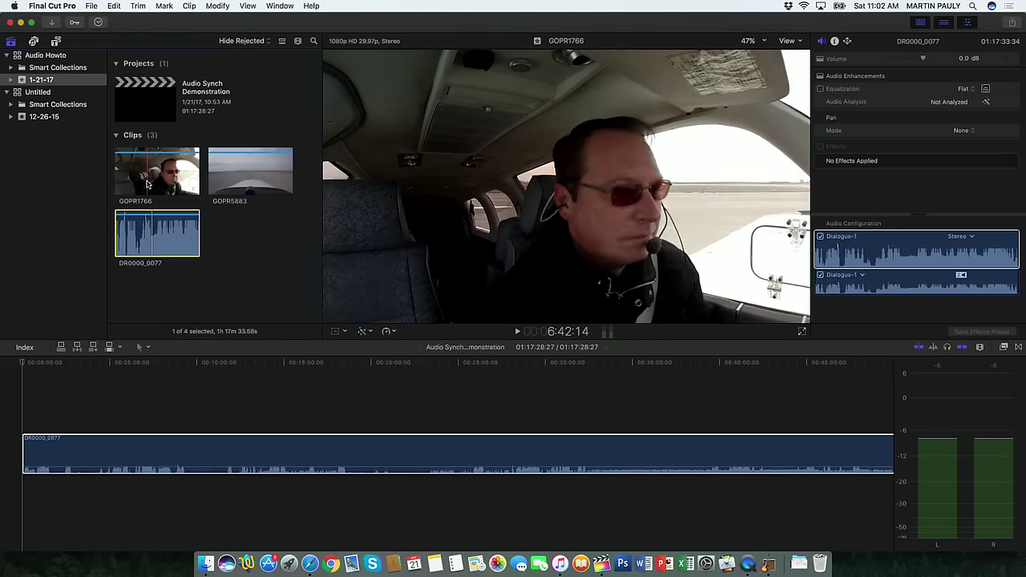
click(128, 385)
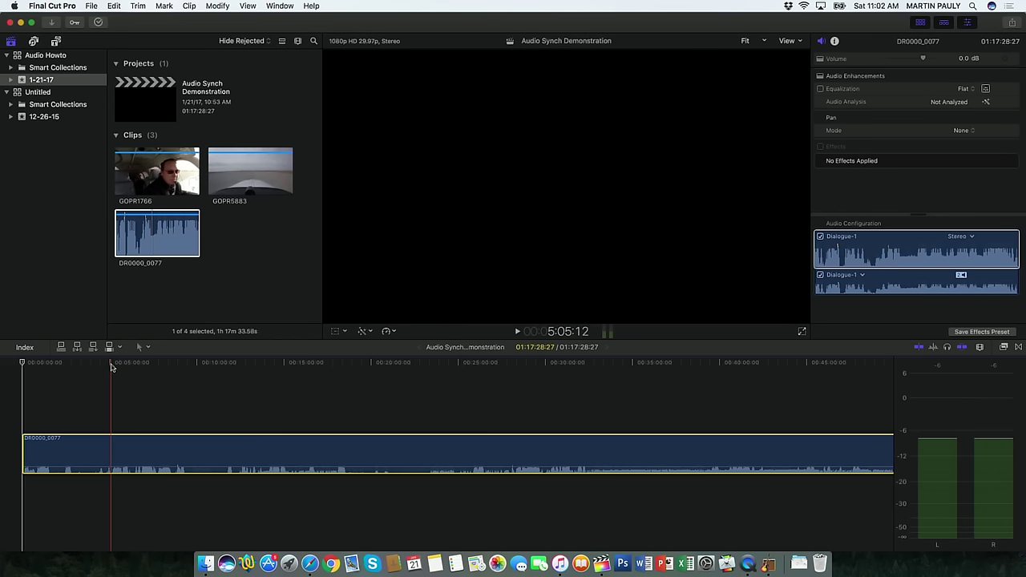
- Play the timeline recording near five minutes and again from just before one minute
click(112, 366)
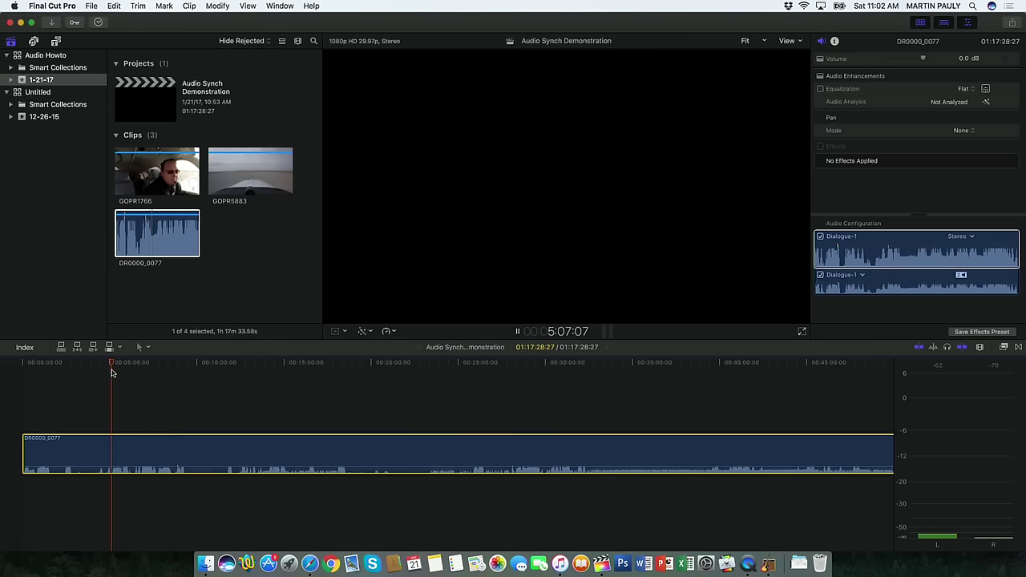
key(super+equal)
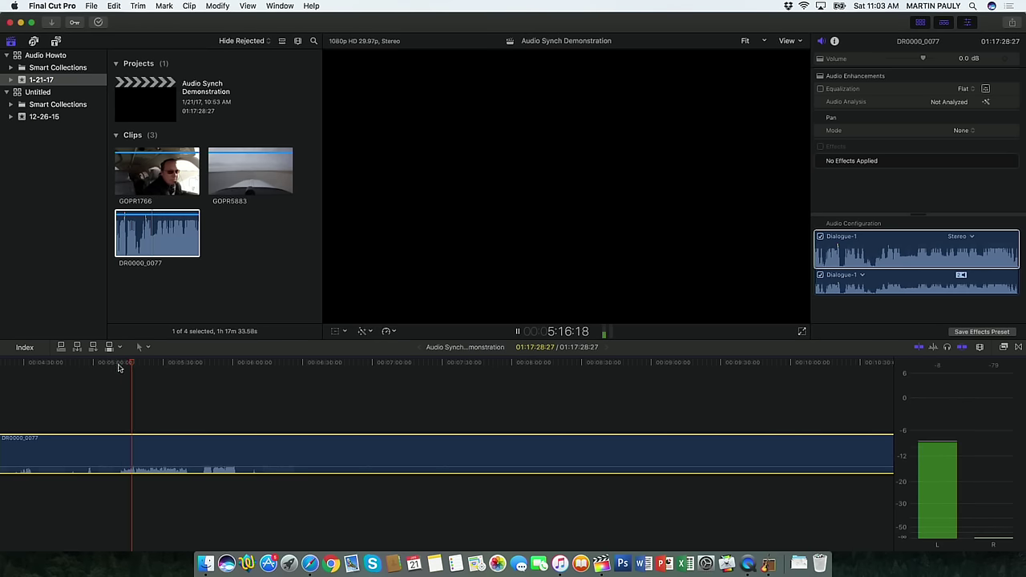
key(space)
scroll(105, 383, left, 10)
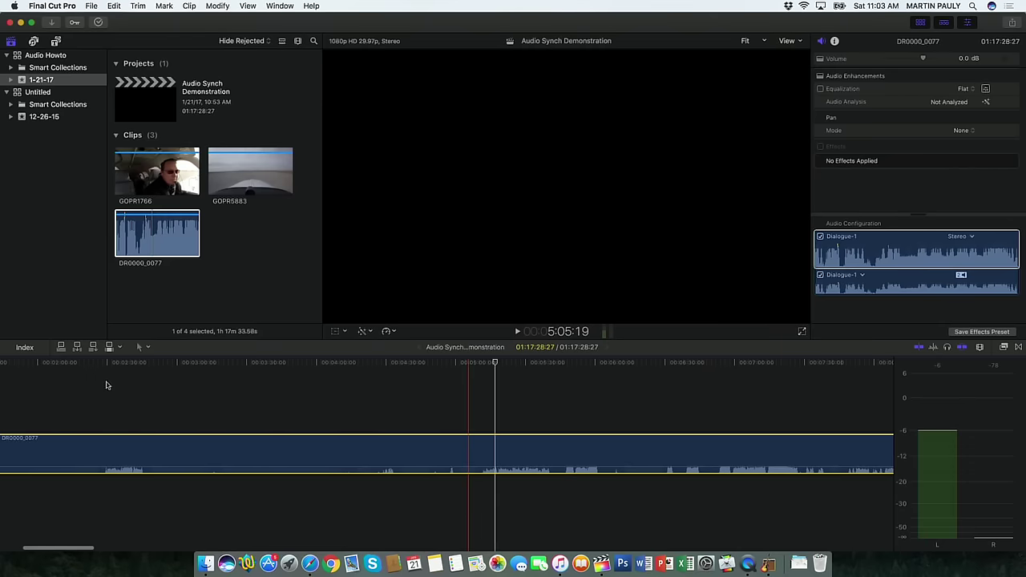
scroll(106, 385, left, 5)
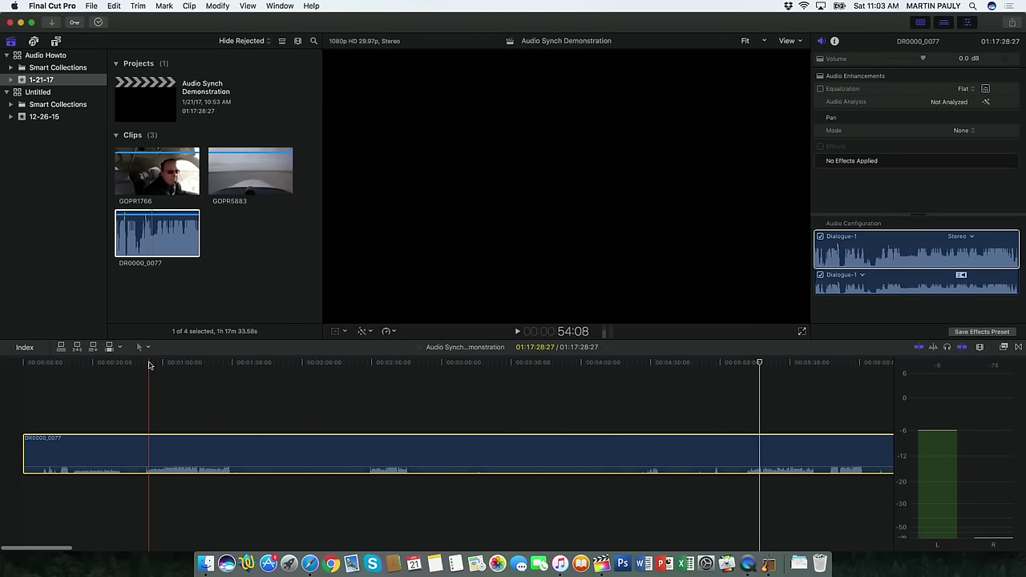
click(149, 364)
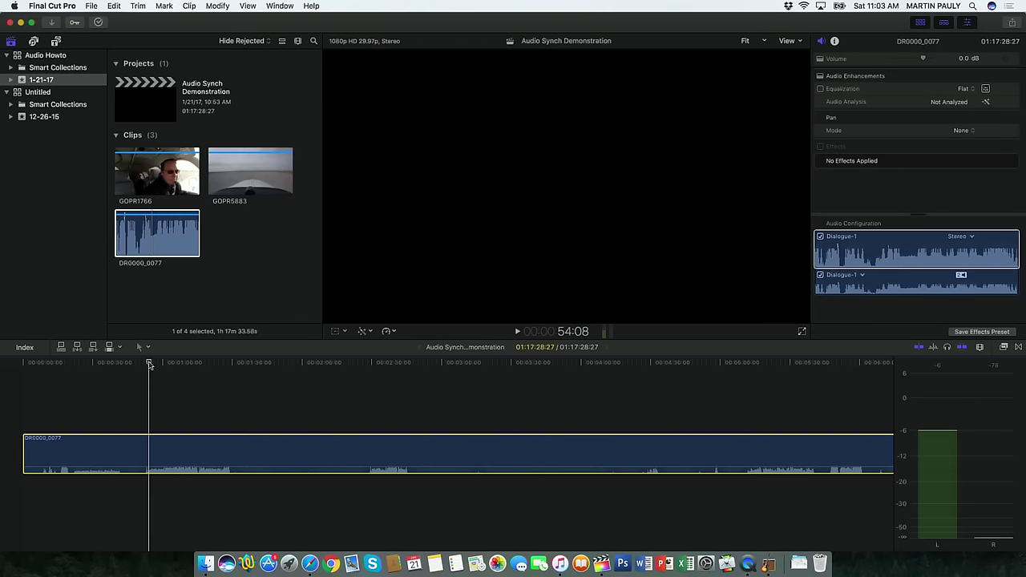
key(space)
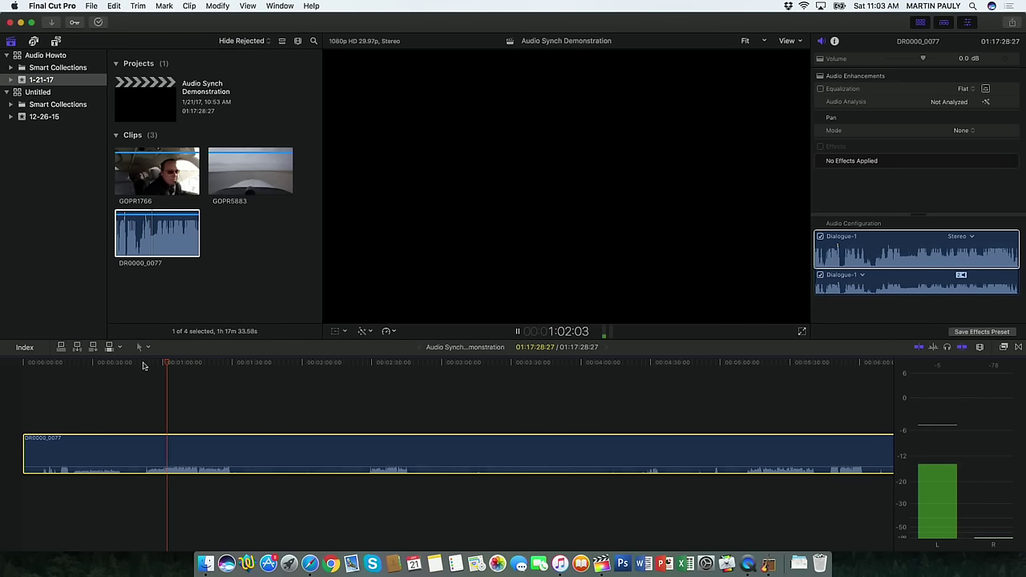
key(space)
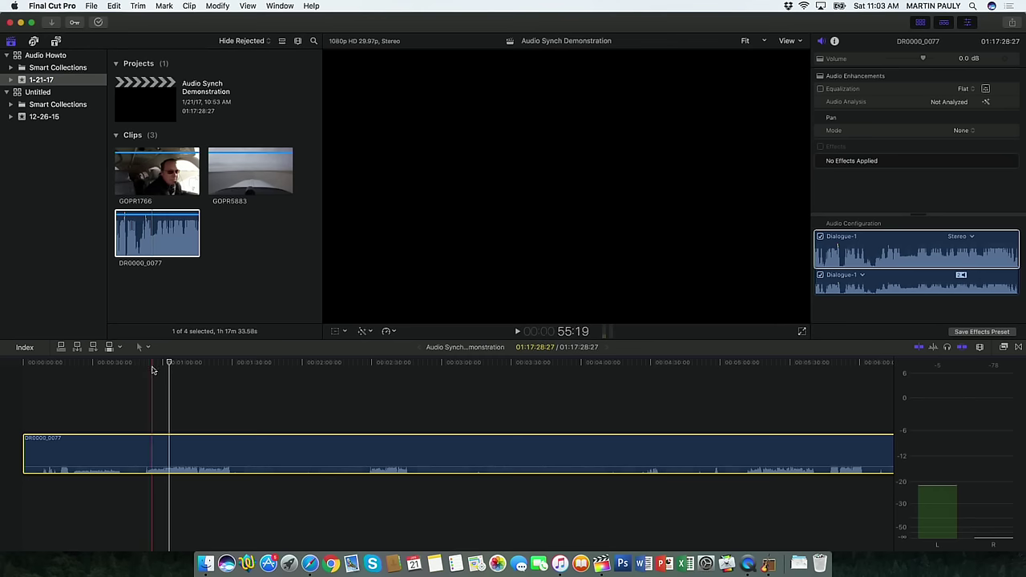
click(149, 365)
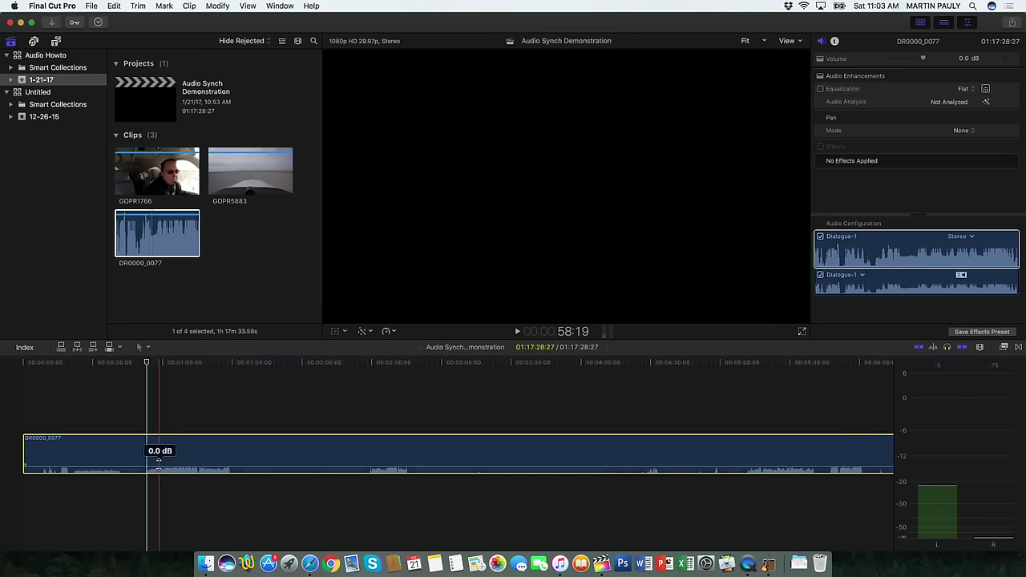
- Add GOPR1766 above the recorder audio and slide it later along the timeline
click(163, 175)
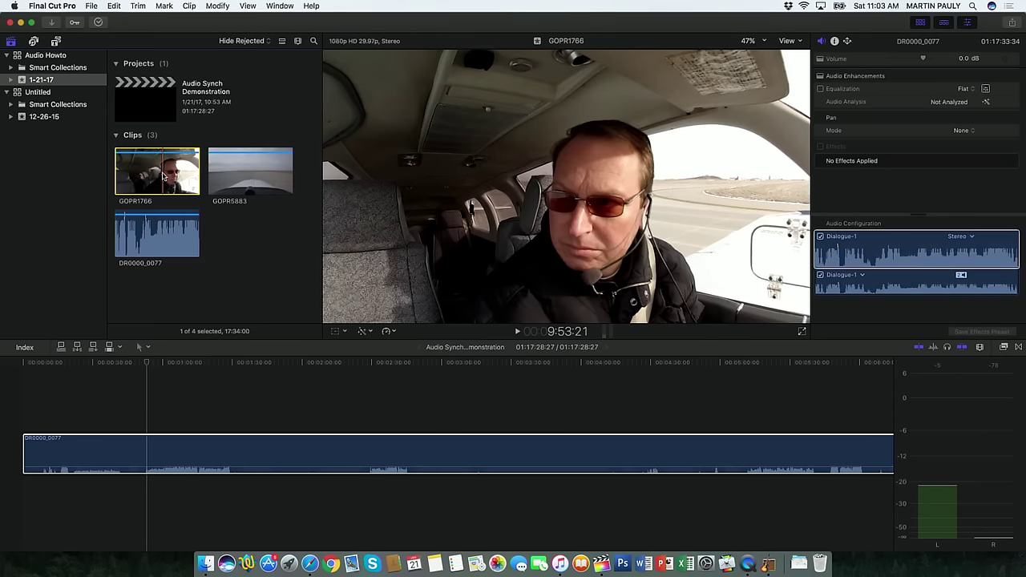
drag(132, 322, 27, 409)
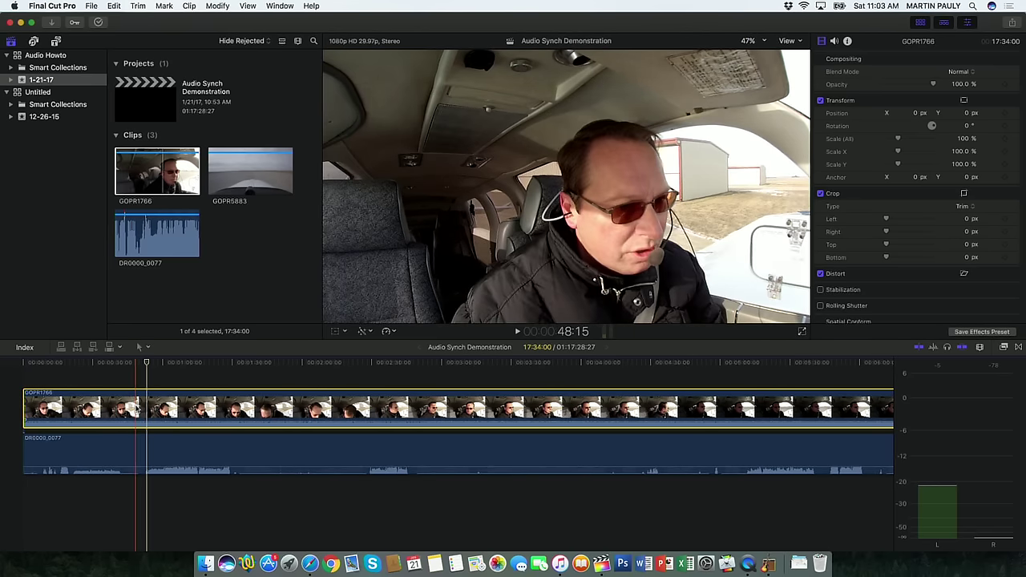
drag(128, 409, 161, 411)
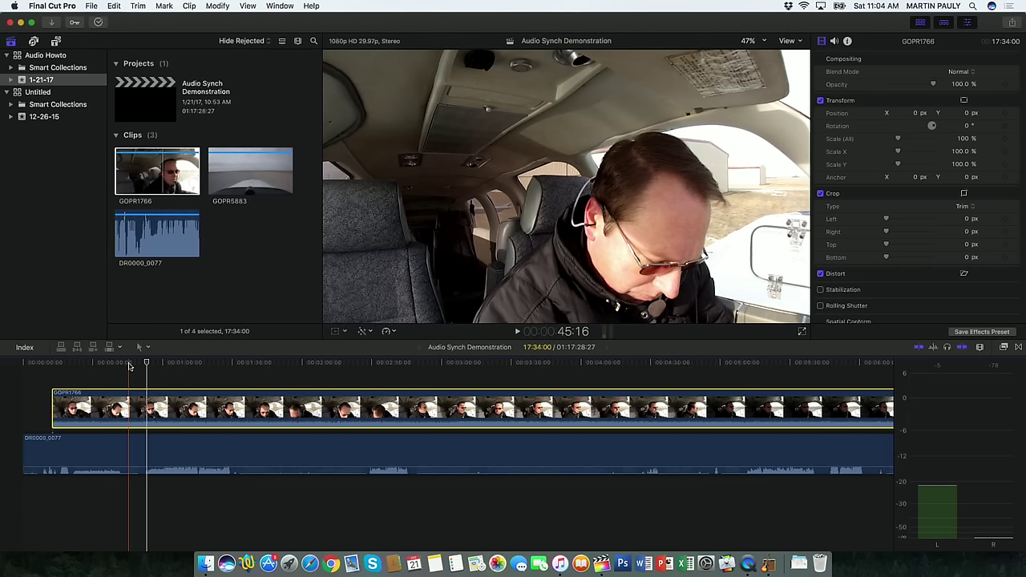
- Play from just before the video starts to check picture-sound sync
click(129, 365)
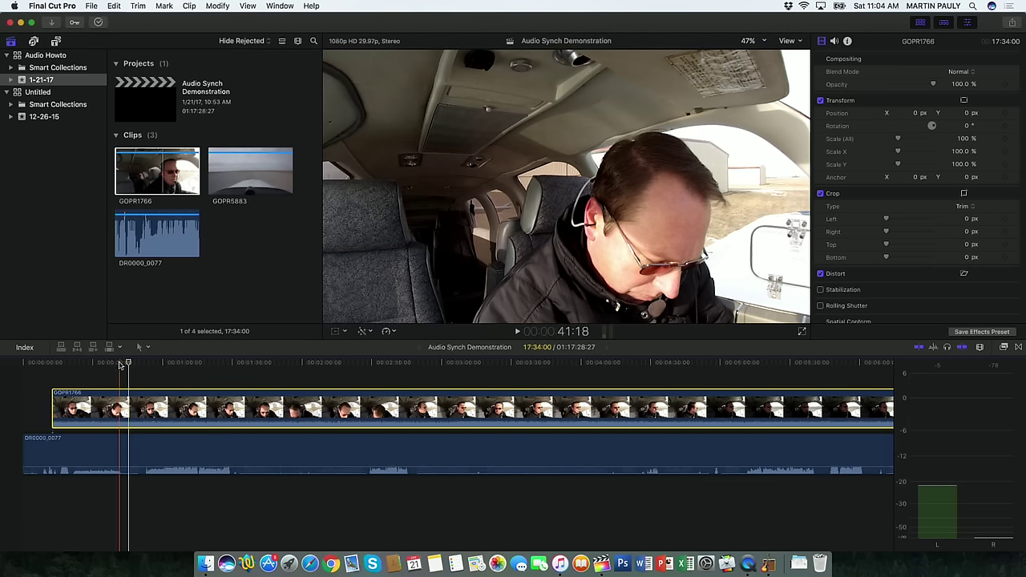
click(119, 365)
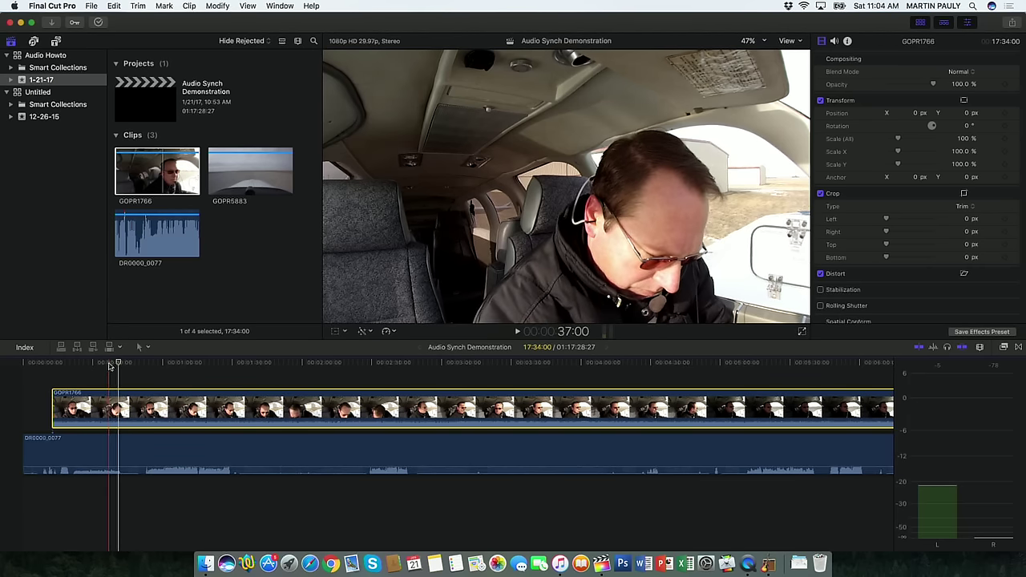
click(110, 365)
key(space)
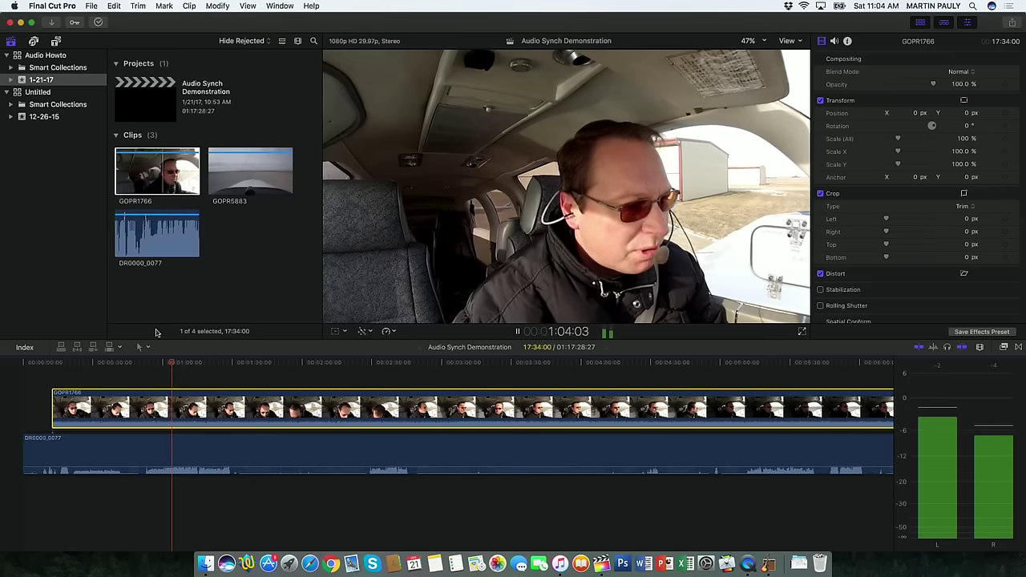
key(space)
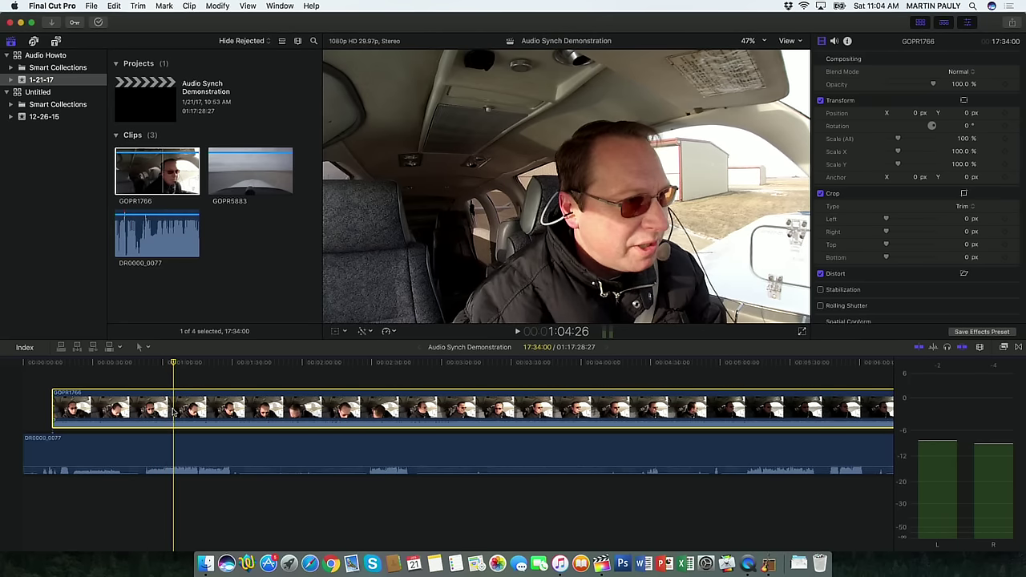
- Zoom in and play just before one minute to judge the sync
key(super+equal)
key(super+equal)
key(super+equal)
key(super+equal)
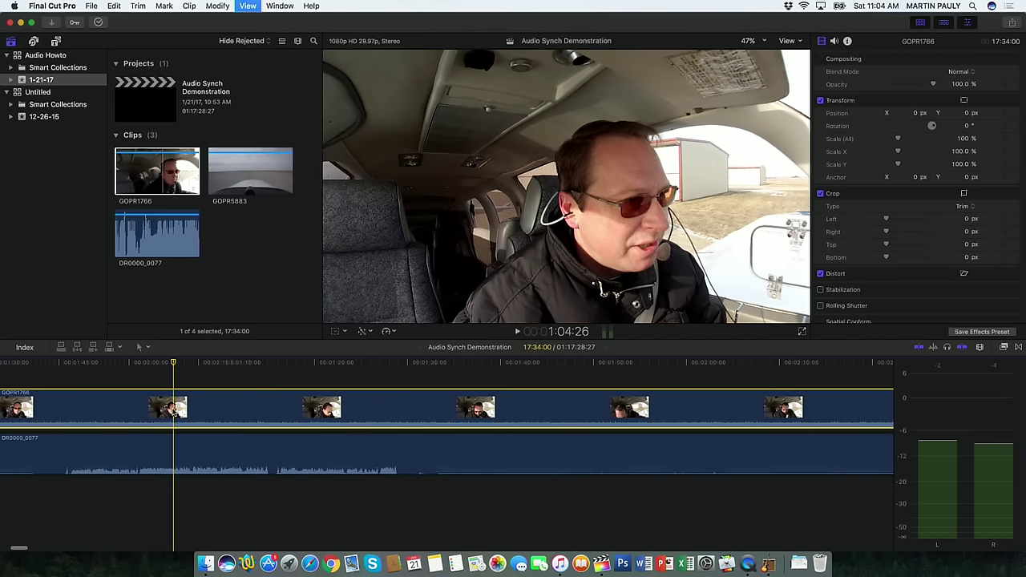
scroll(175, 410, left, 8)
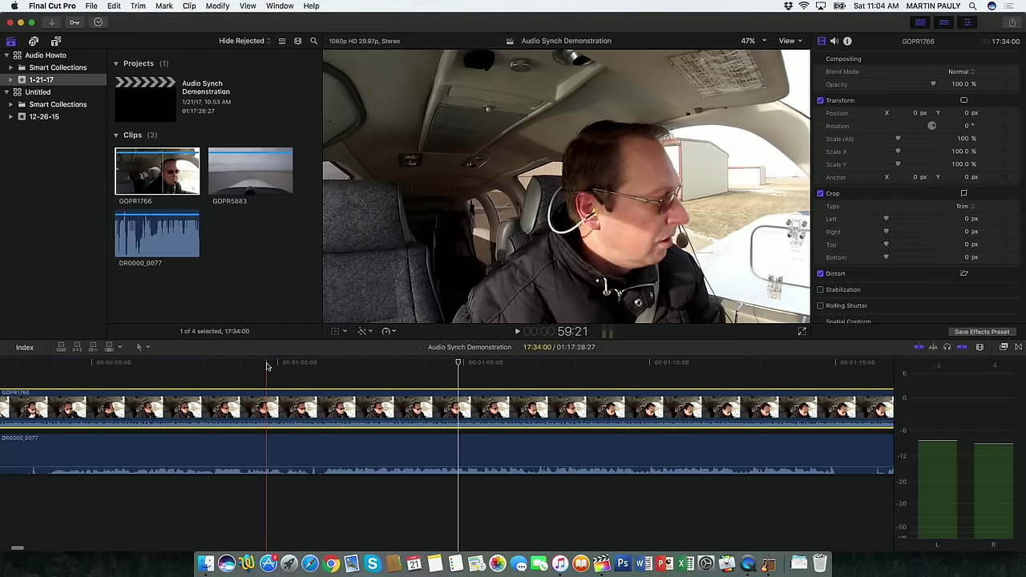
click(216, 371)
key(space)
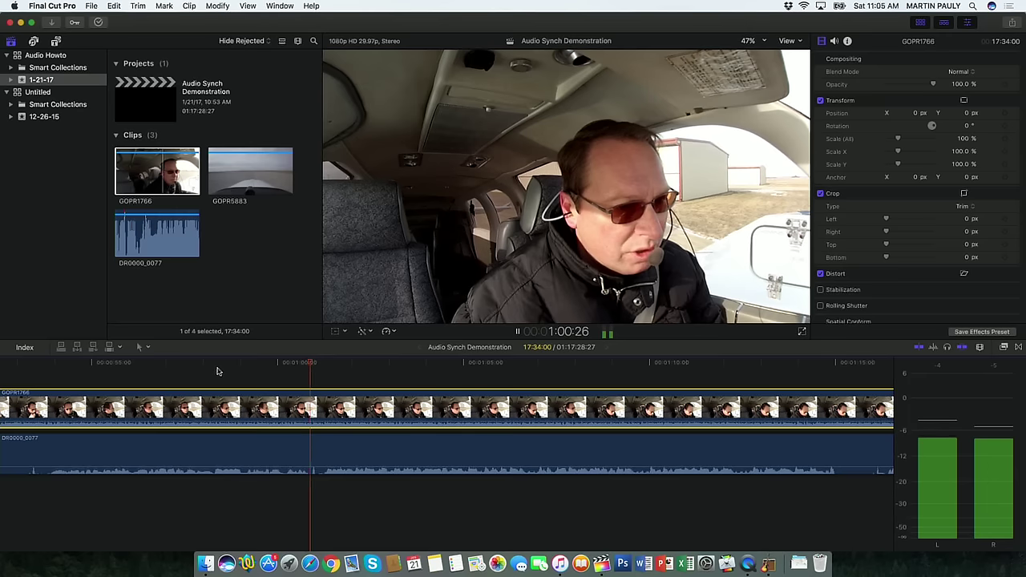
key(space)
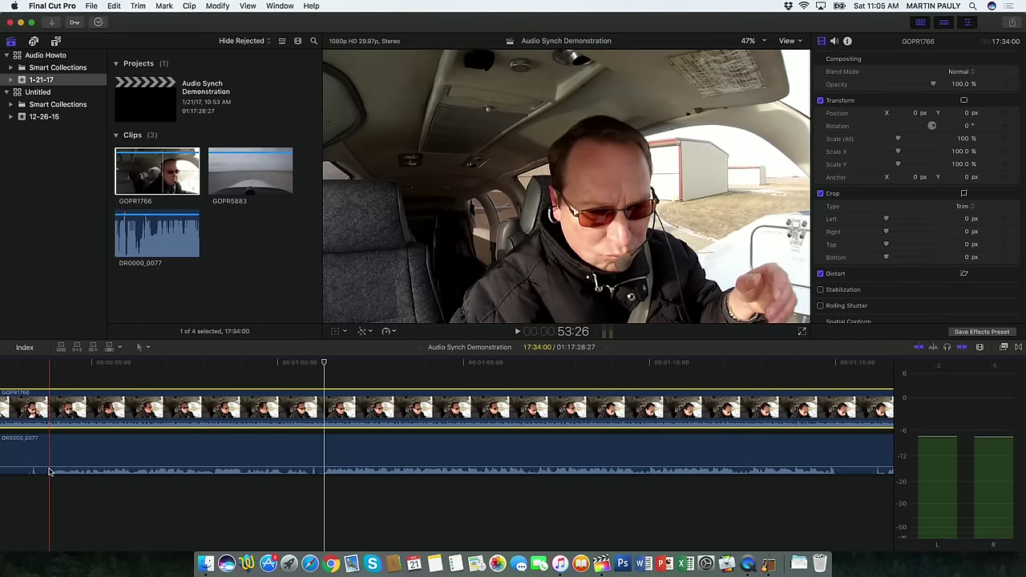
drag(49, 469, 50, 469)
scroll(421, 403, left, 5)
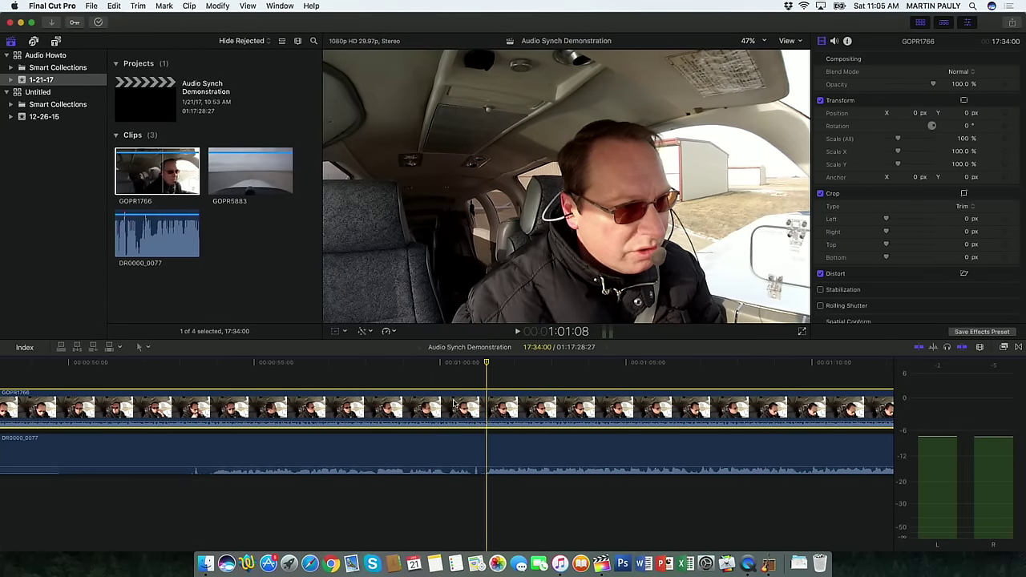
- Drag GOPR1766 about 8 frames earlier and replay from about 53 seconds
drag(485, 409, 214, 419)
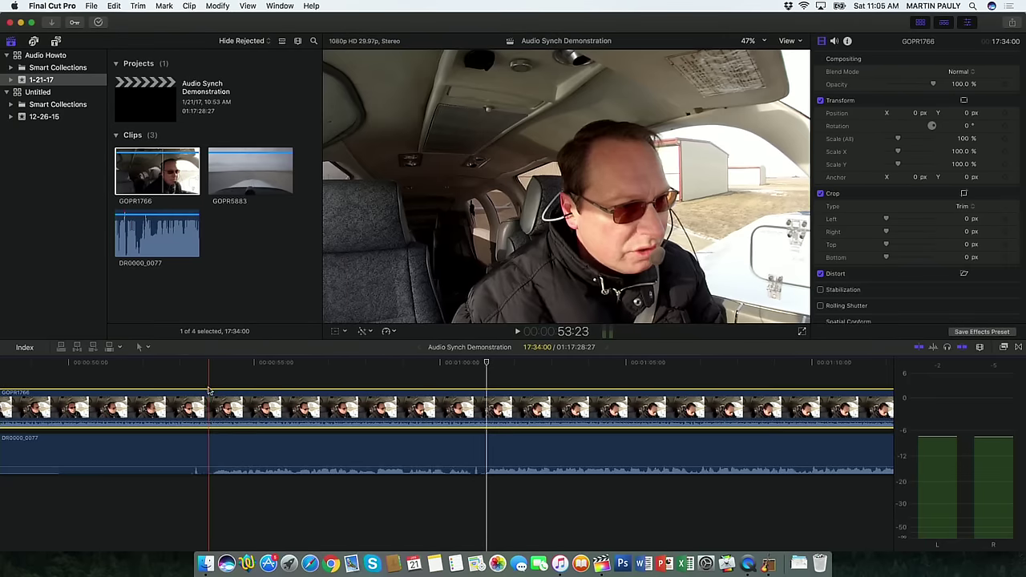
click(190, 366)
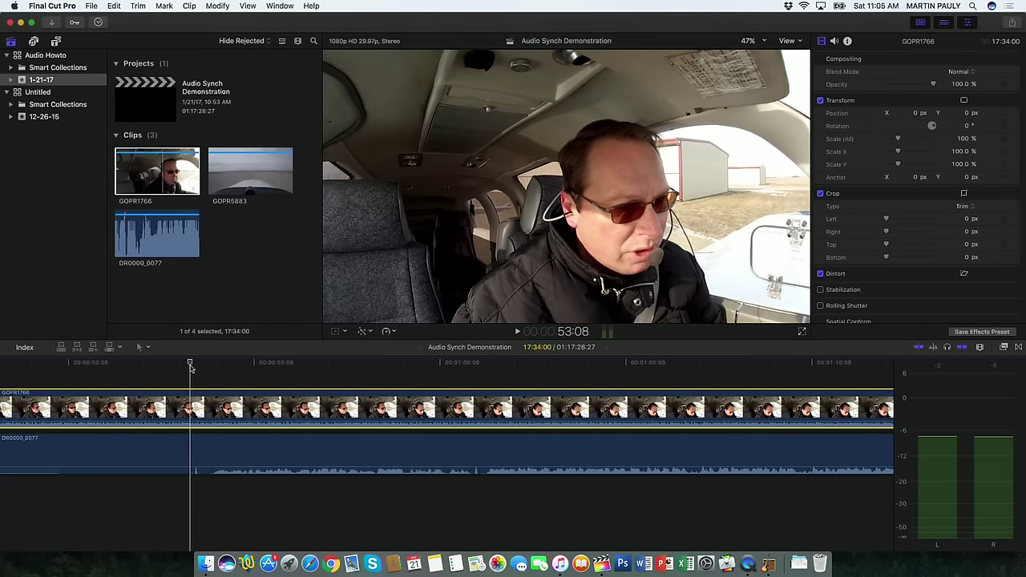
key(space)
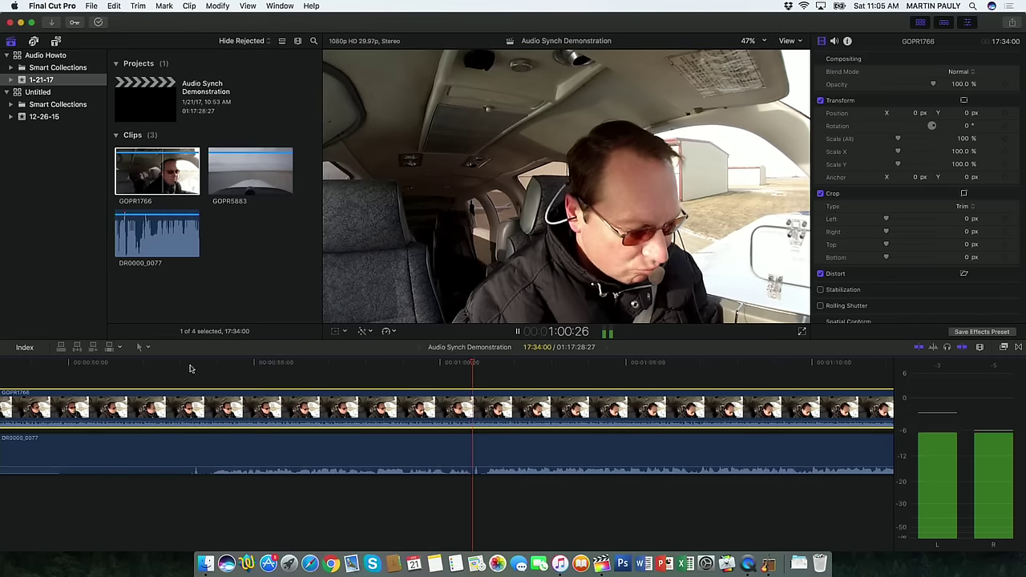
key(space)
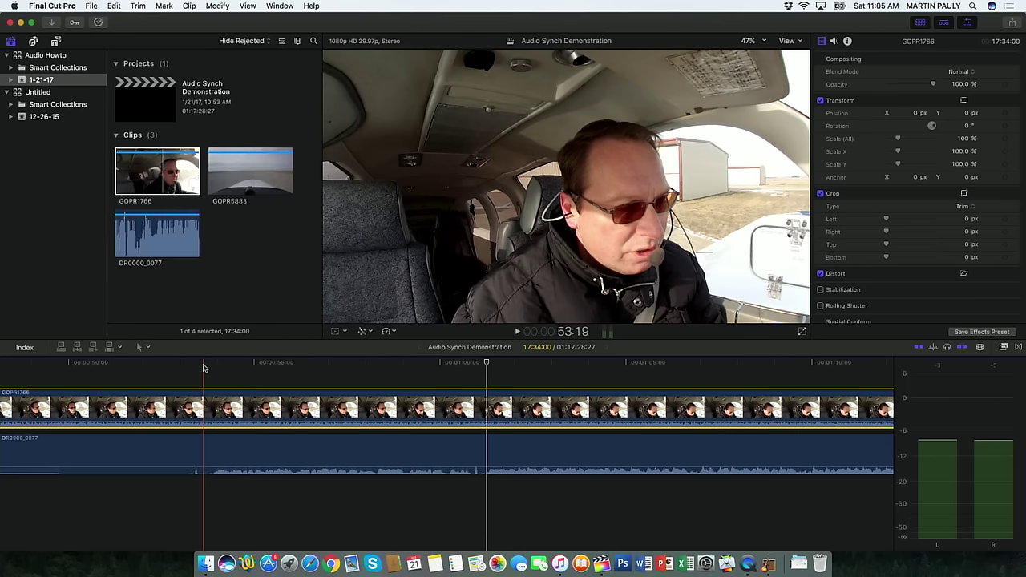
click(203, 368)
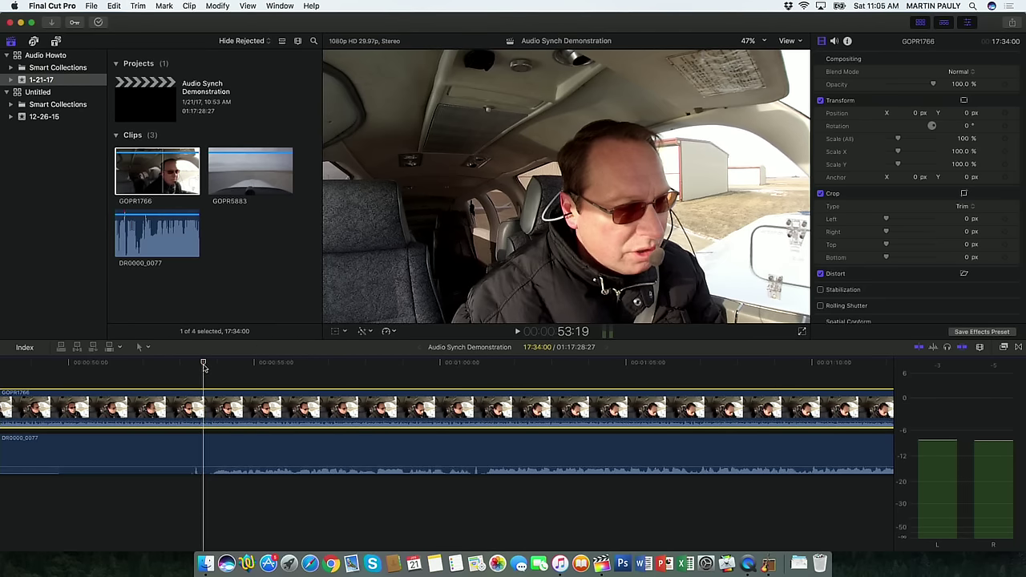
key(space)
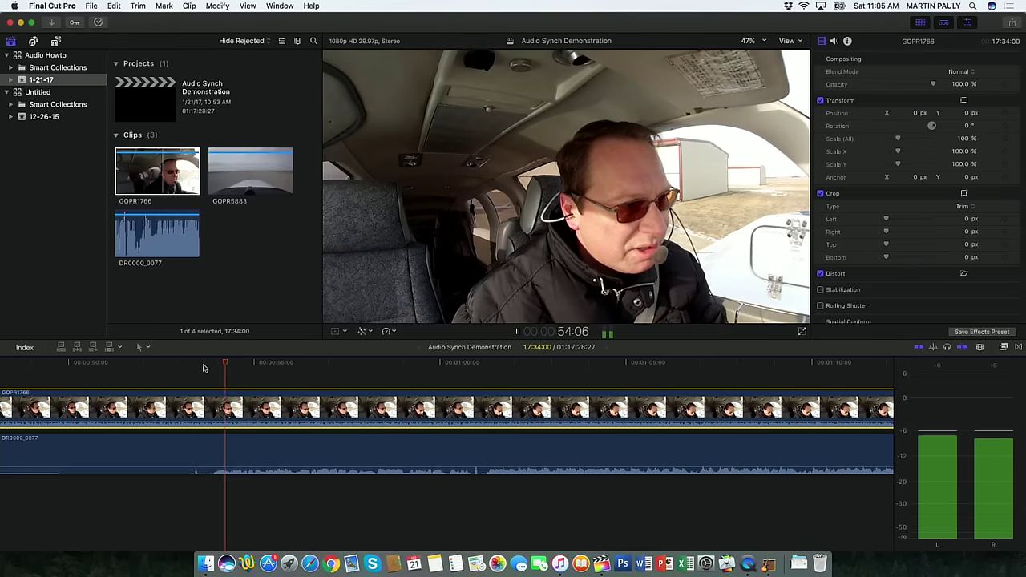
key(space)
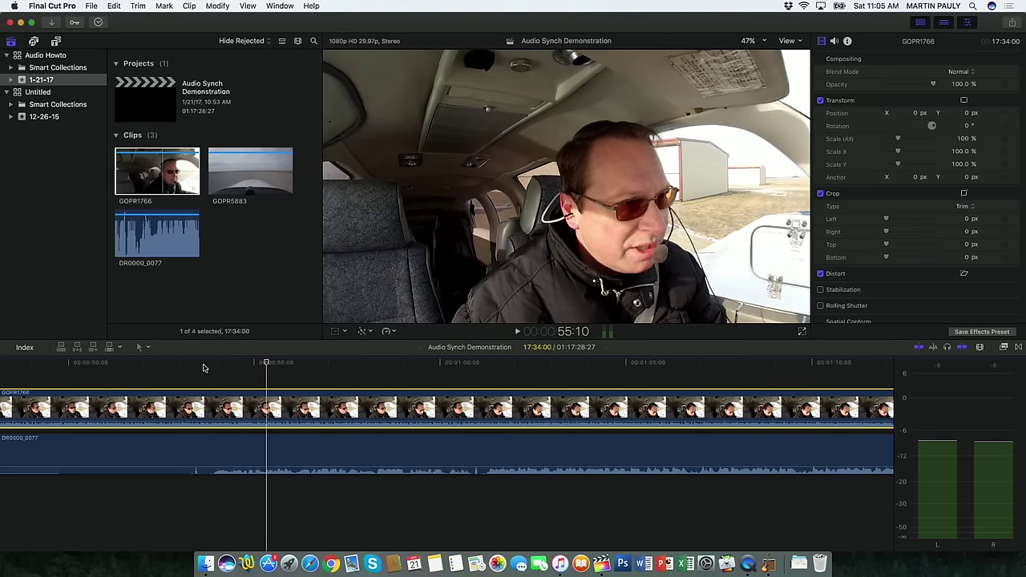
- Replay the section around 53 seconds several times to confirm the sync
click(204, 368)
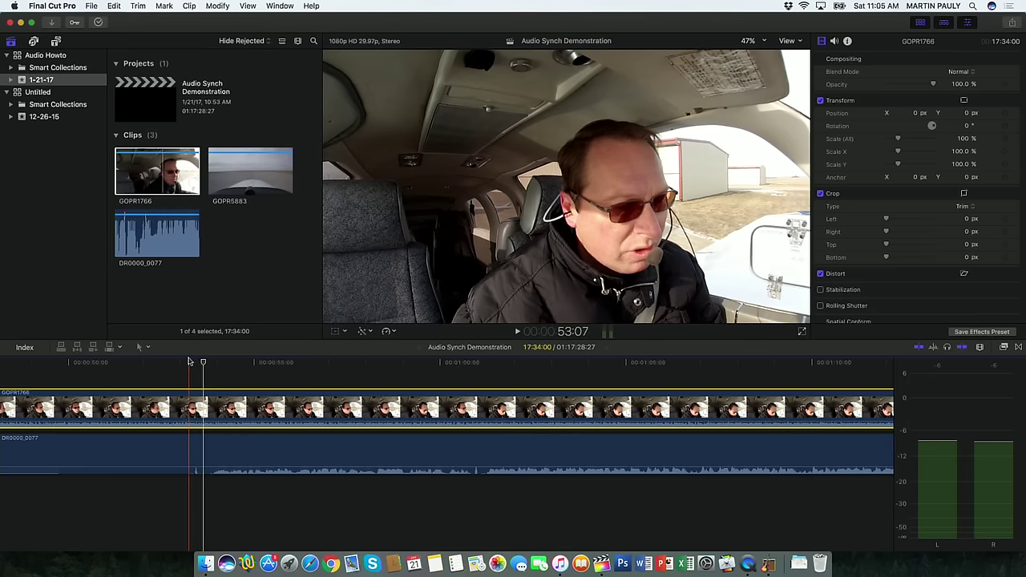
key(space)
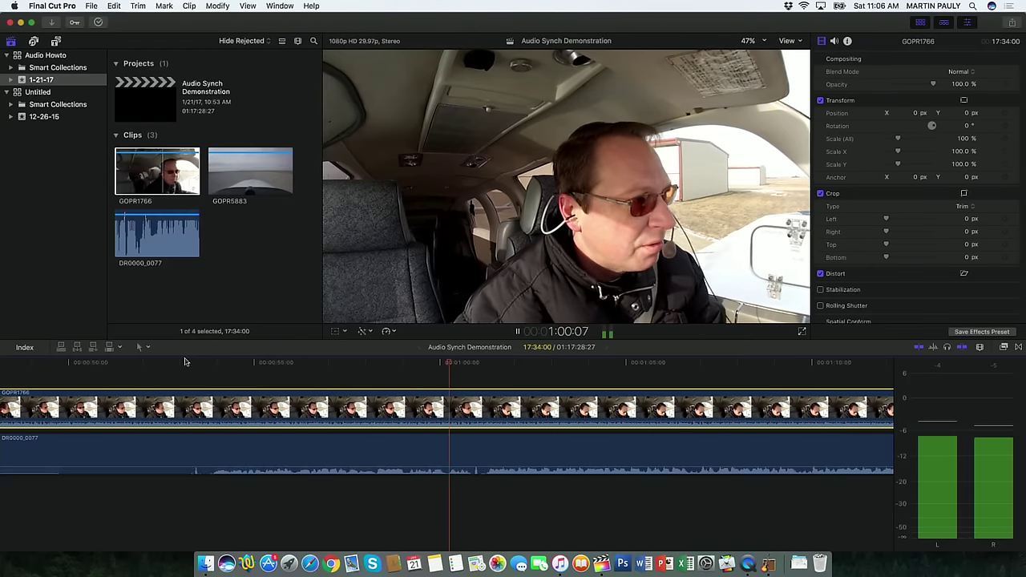
click(179, 362)
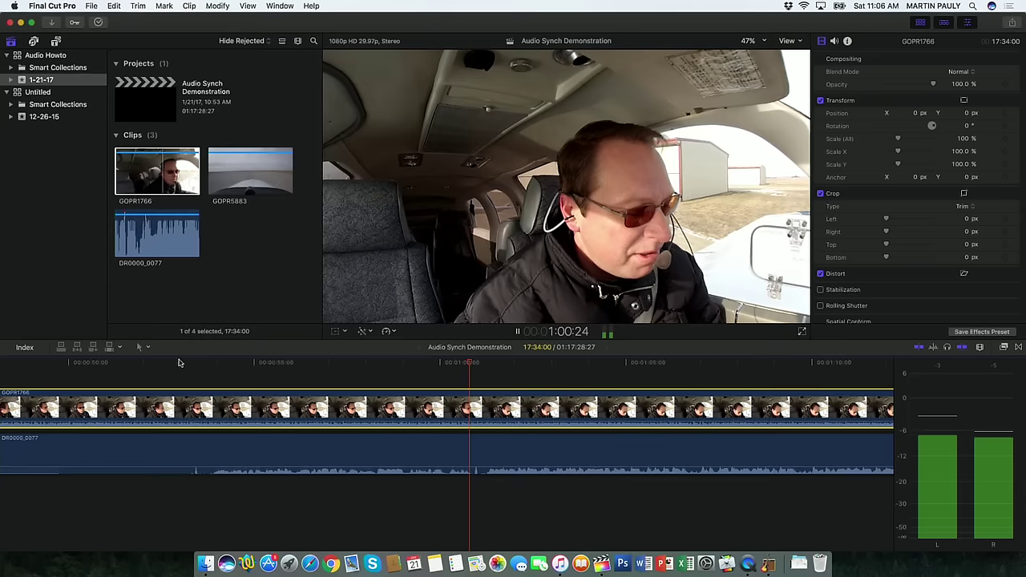
key(space)
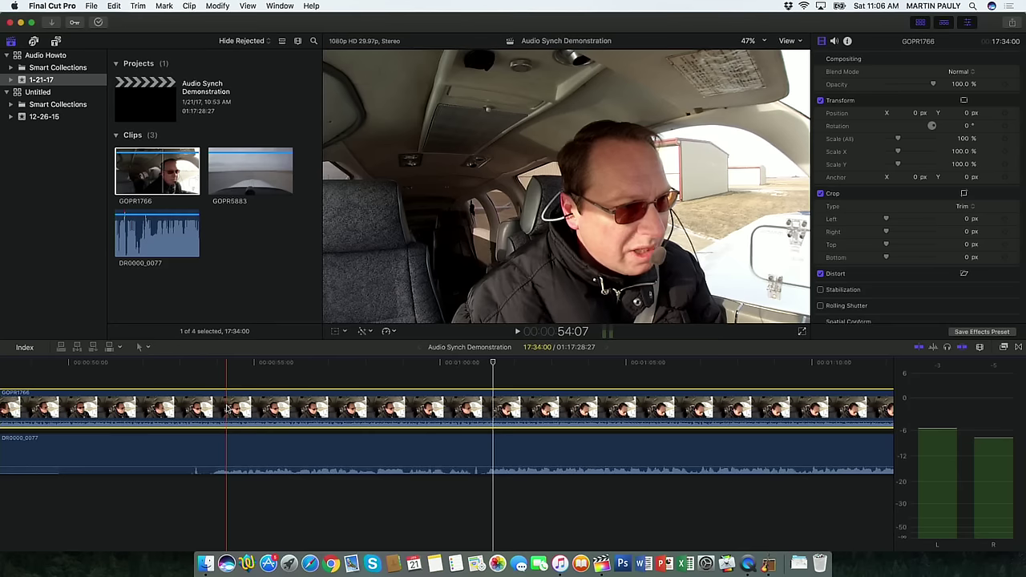
click(198, 365)
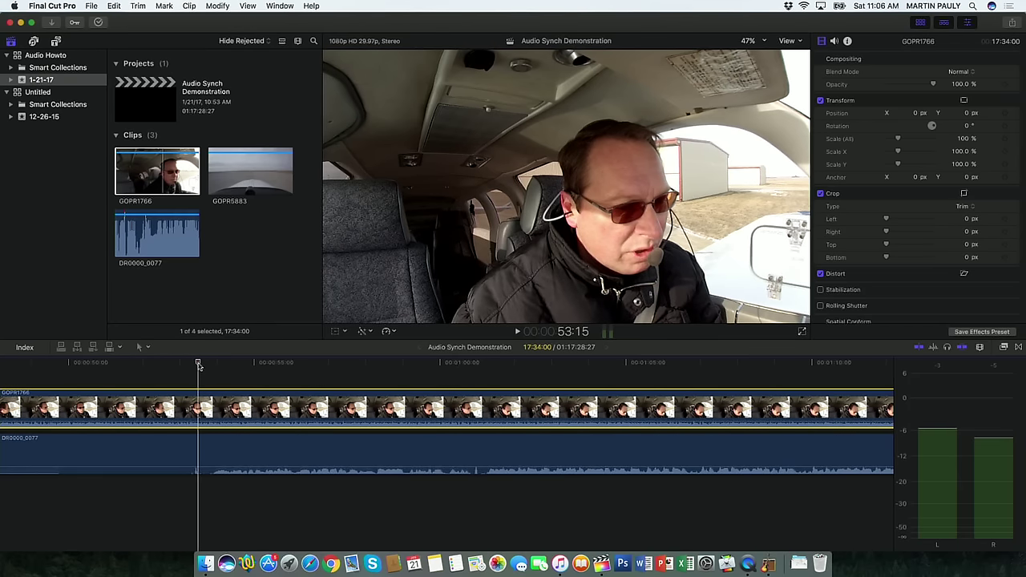
key(space)
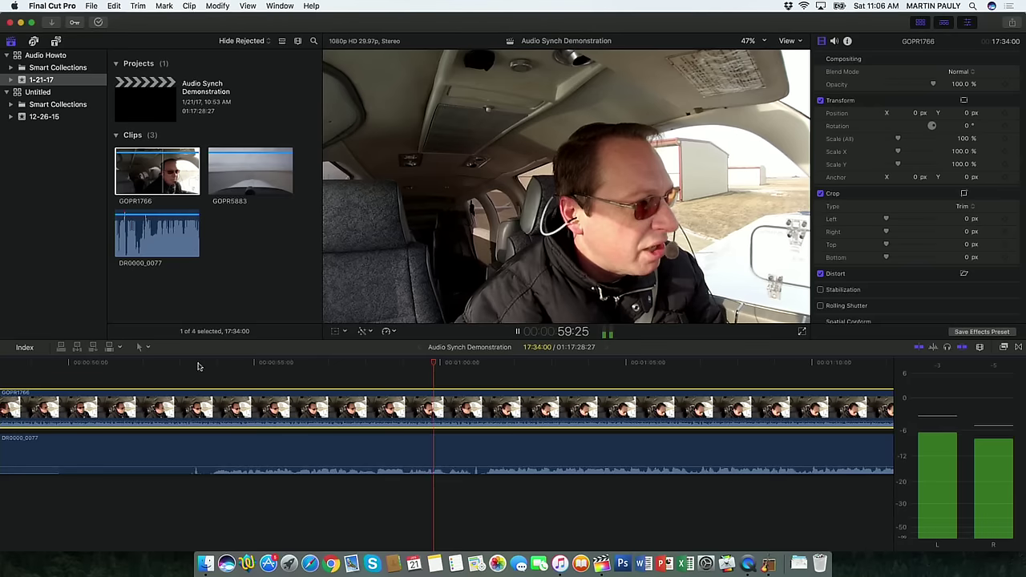
key(space)
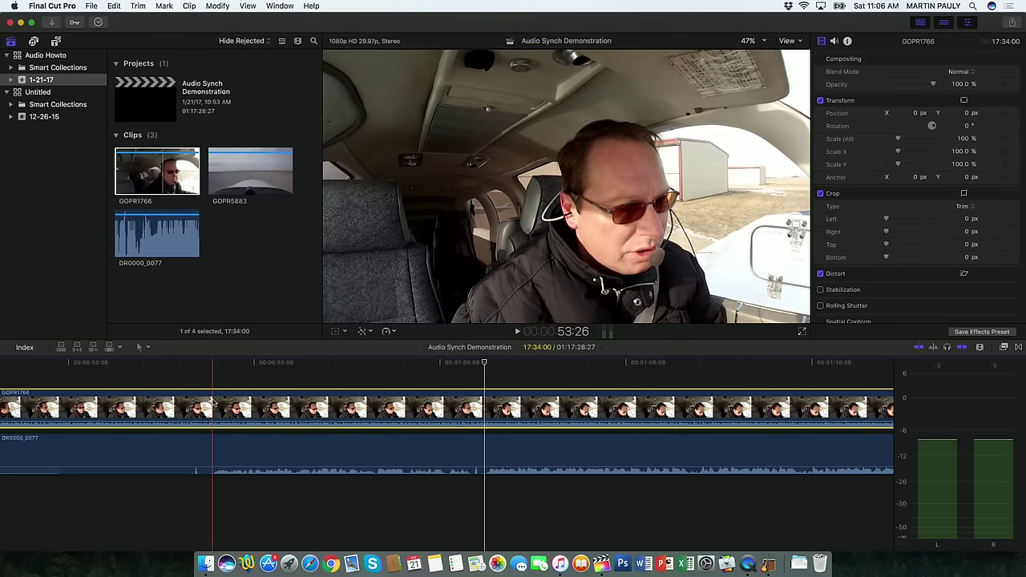
- Connect GOPR5883 above the cockpit clip and slide it earlier to line up
click(239, 186)
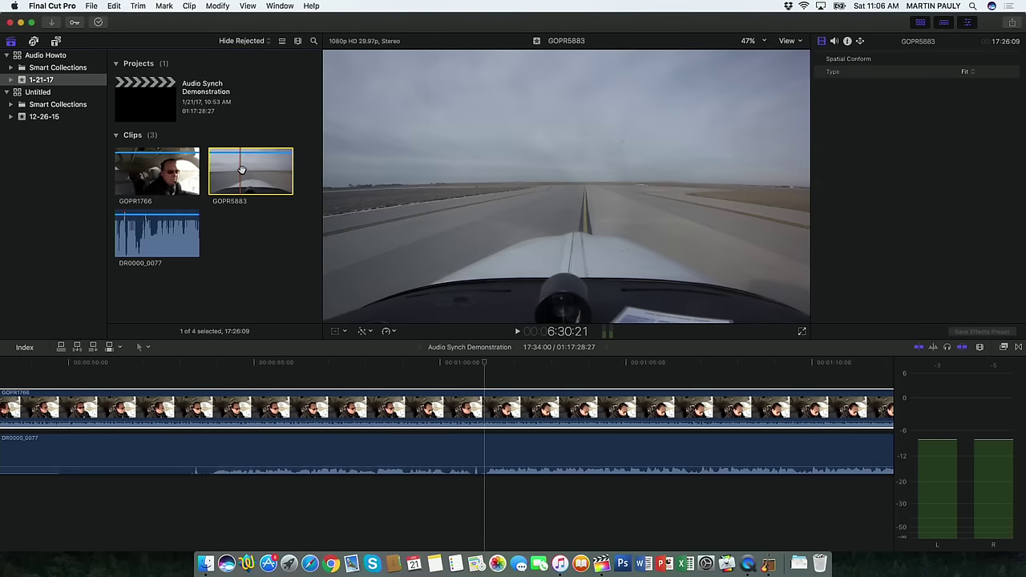
drag(241, 170, 228, 236)
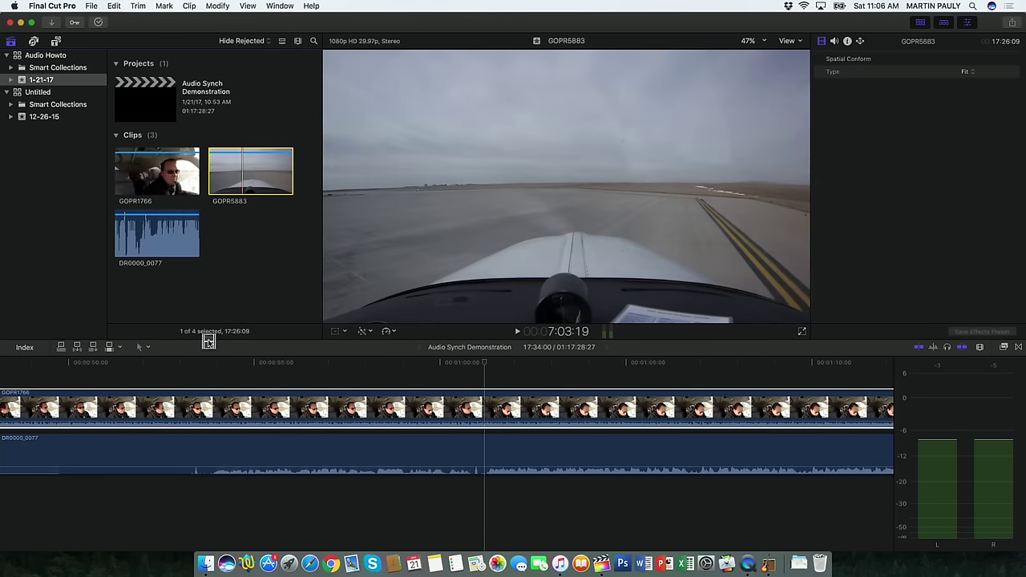
drag(209, 341, 202, 368)
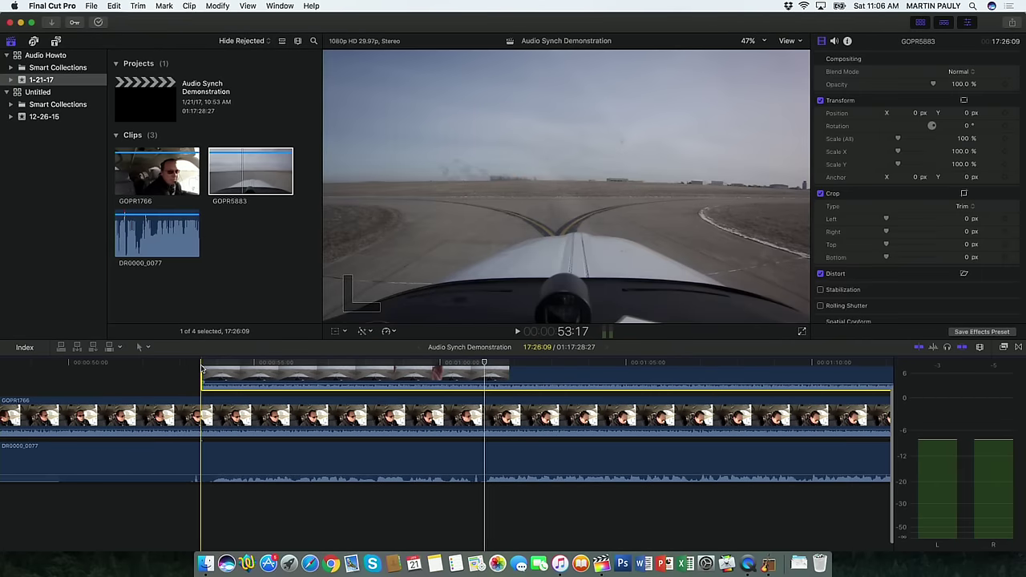
key(super+minus)
key(super+minus)
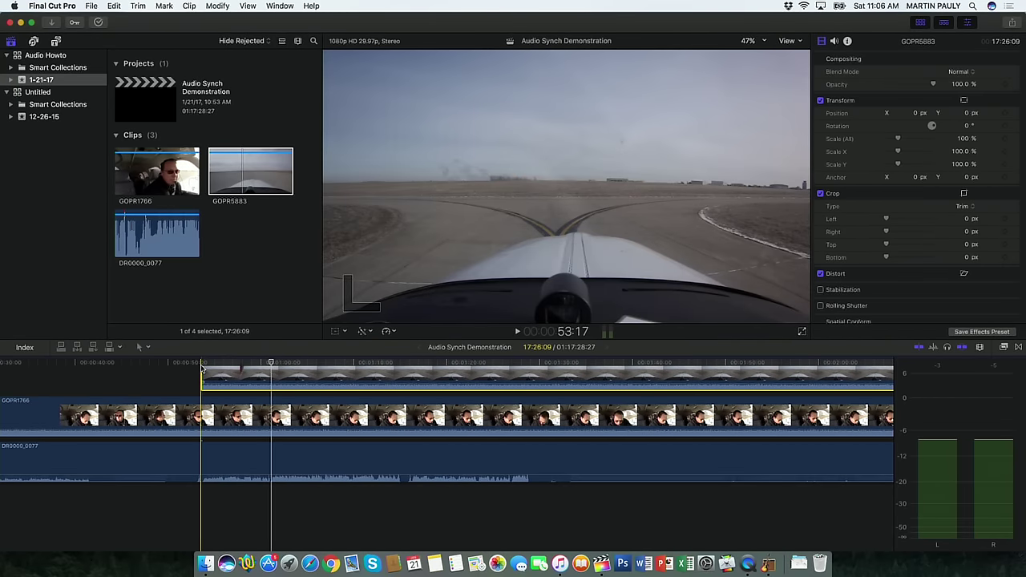
key(super+minus)
key(super+minus)
key(super+minus)
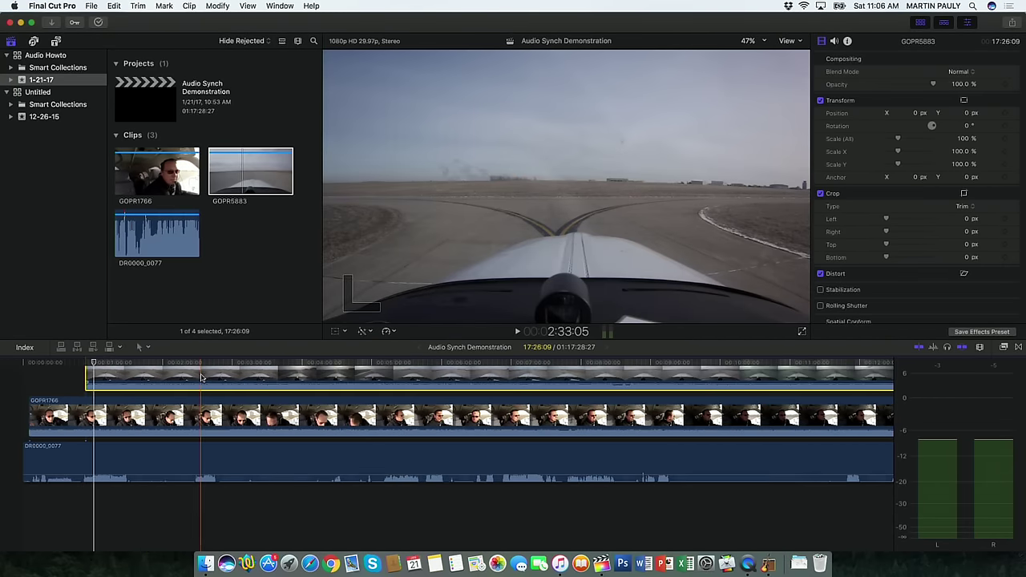
drag(202, 378, 143, 380)
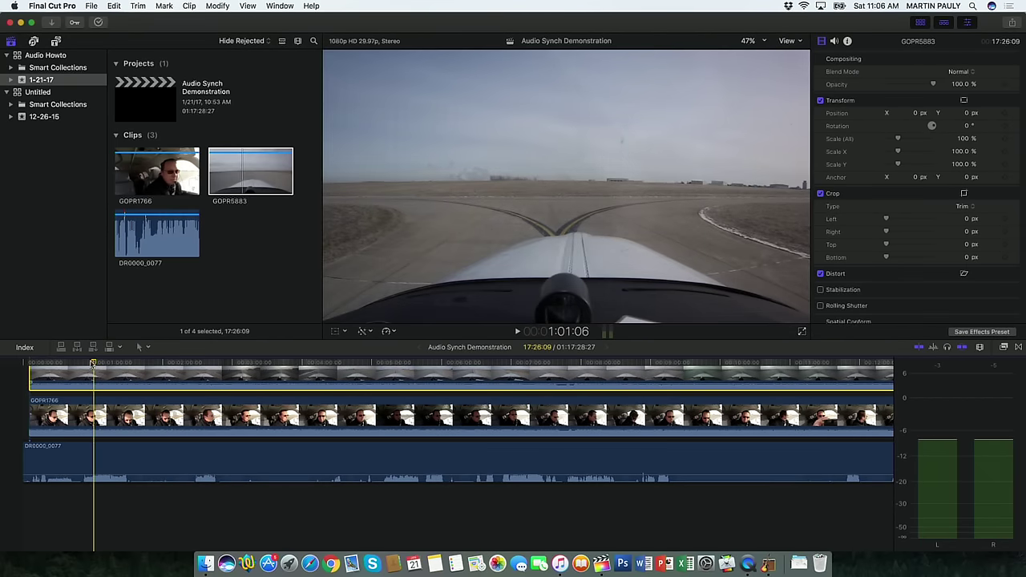
- Disable the GOPR1766 cockpit clip so the runway view shows
click(84, 403)
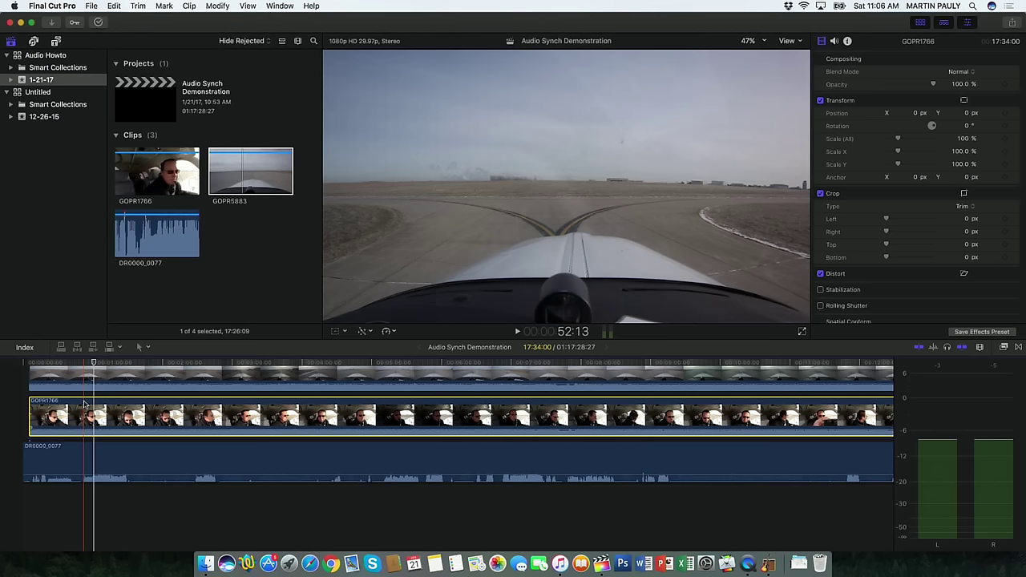
key(v)
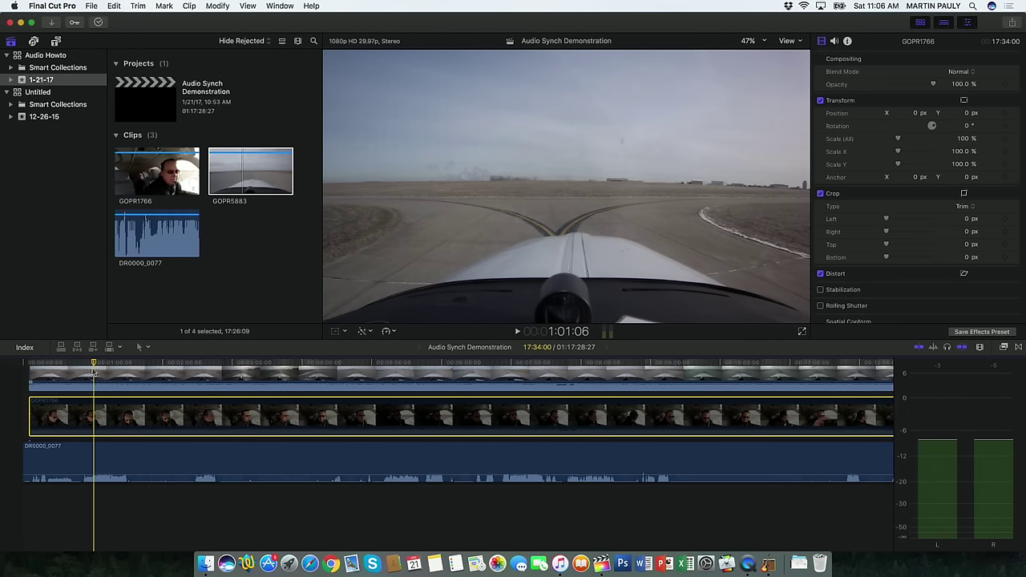
key(super+equal)
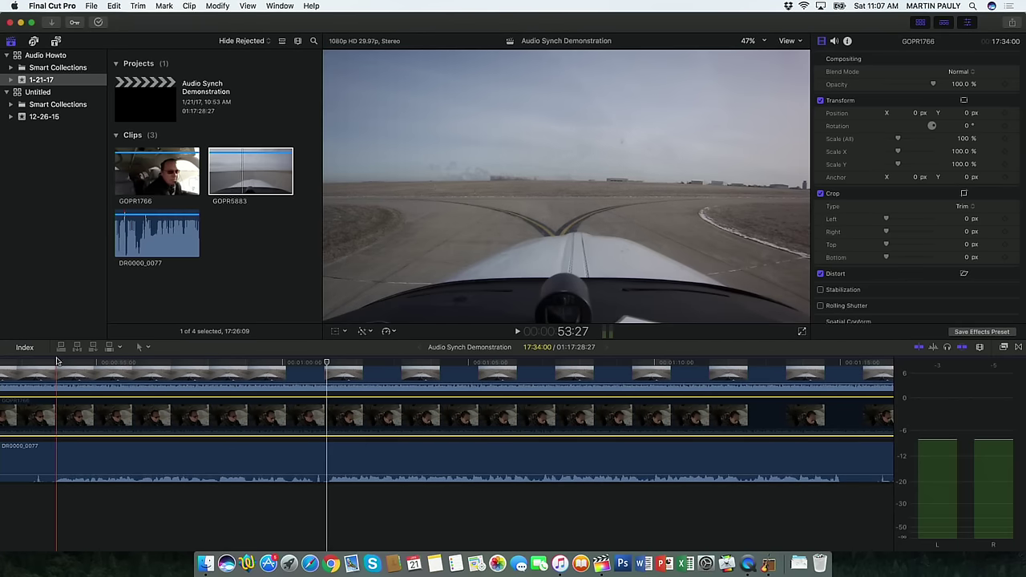
click(54, 362)
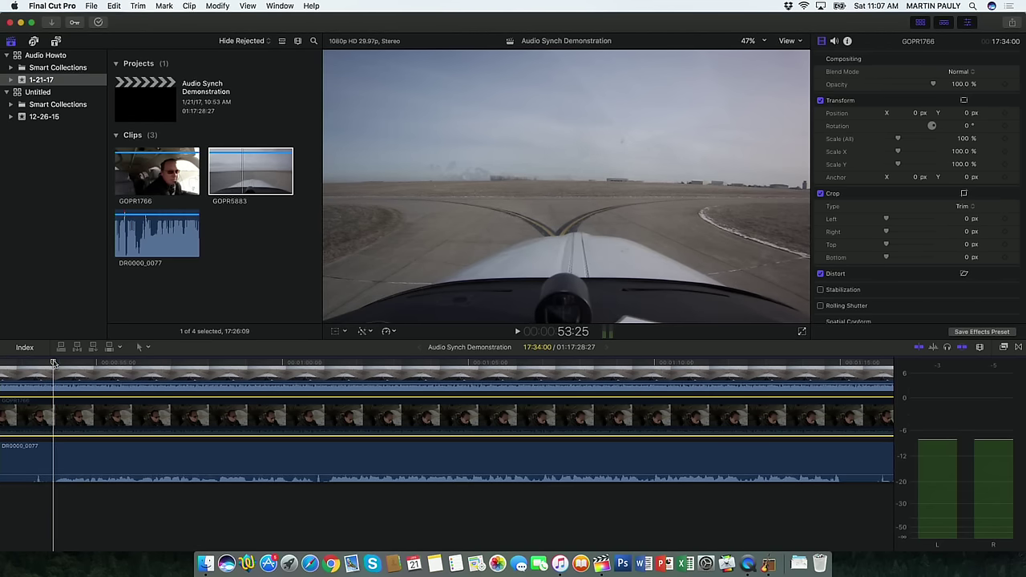
key(space)
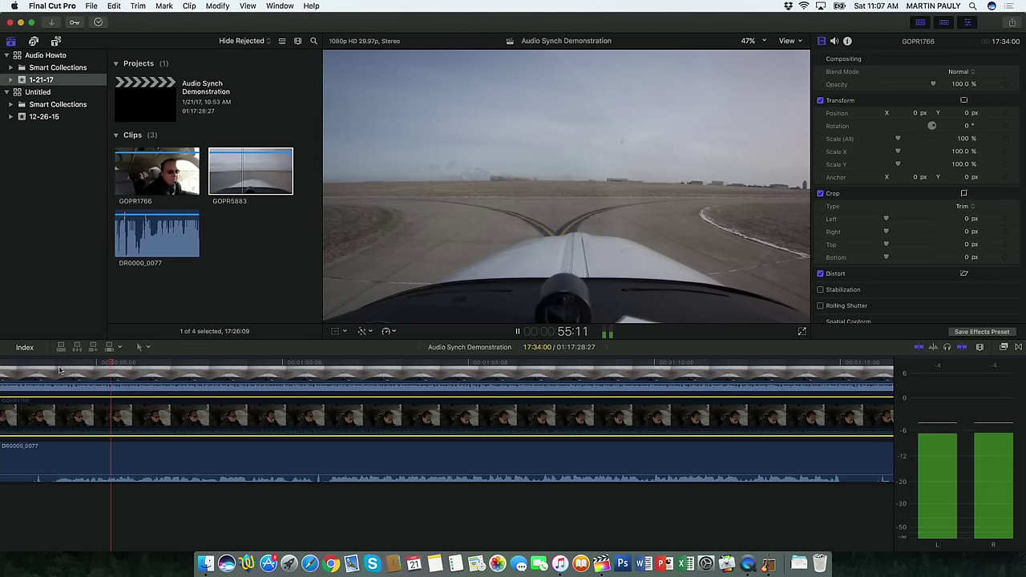
scroll(160, 369, left, 5)
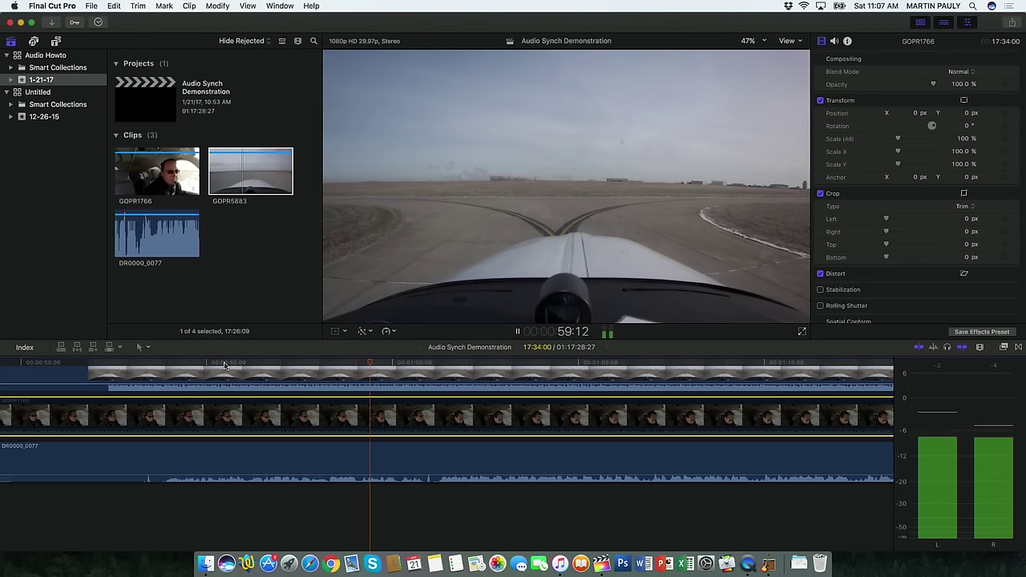
key(space)
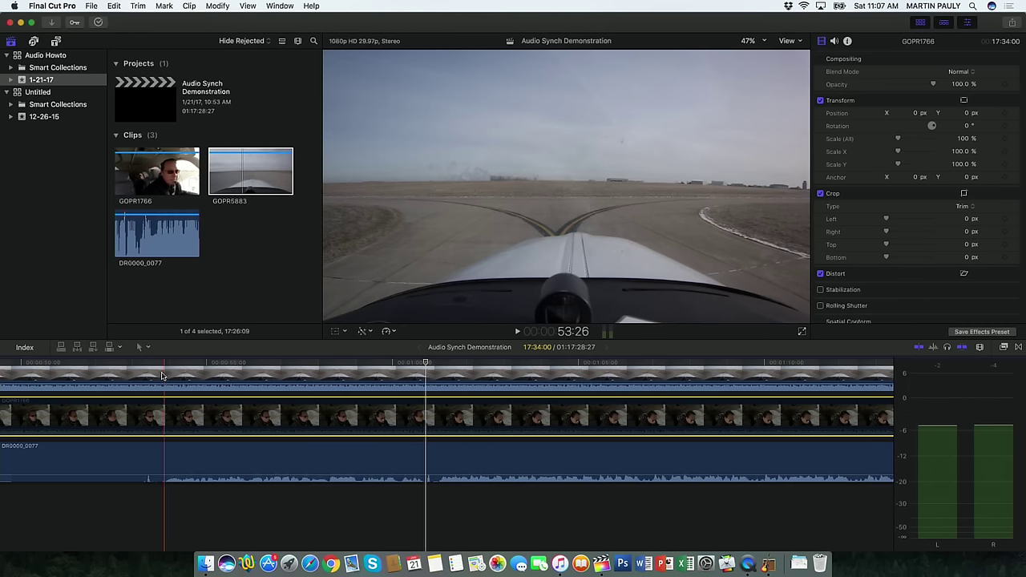
click(151, 377)
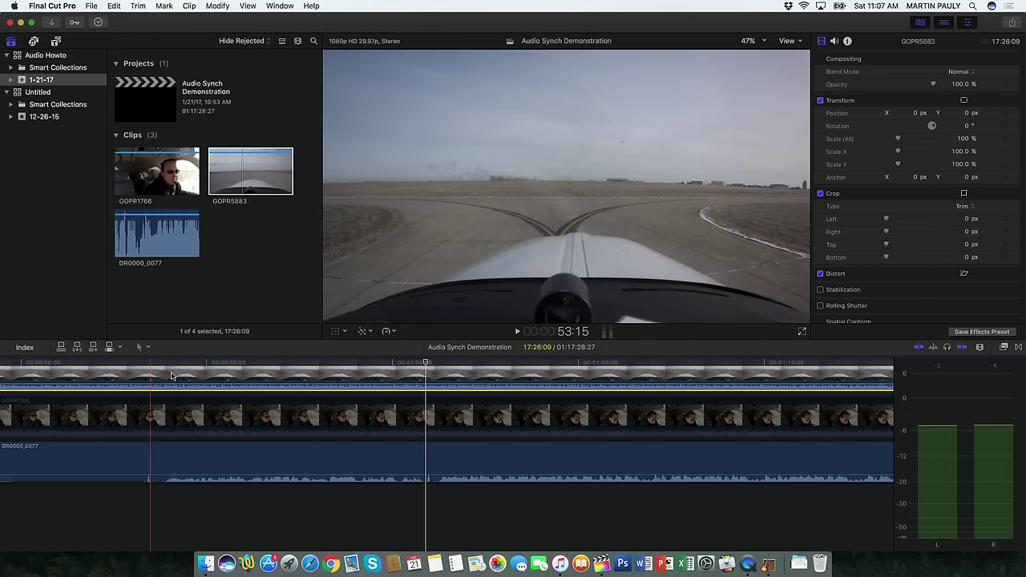
mouse_move(171, 376)
mouse_down()
mouse_move(201, 375)
mouse_move(189, 376)
mouse_up()
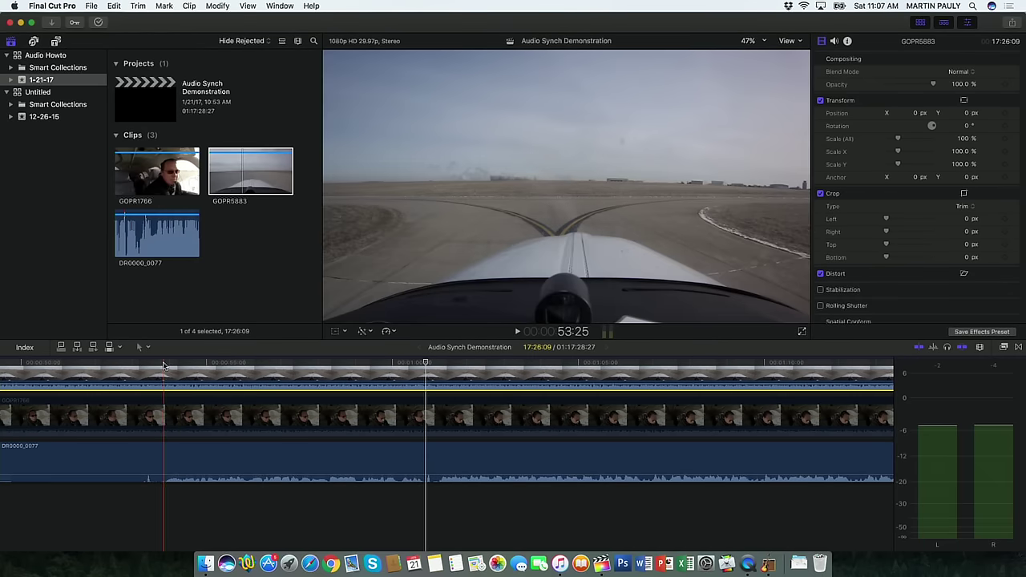
- Play back from near the clip start and around 53:13 to check alignment
click(162, 365)
key(space)
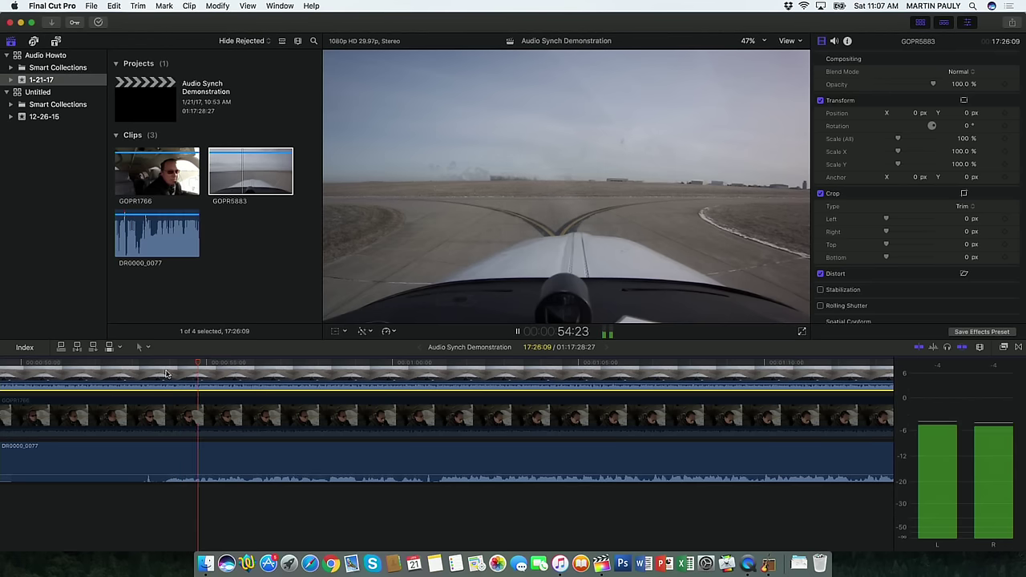
key(space)
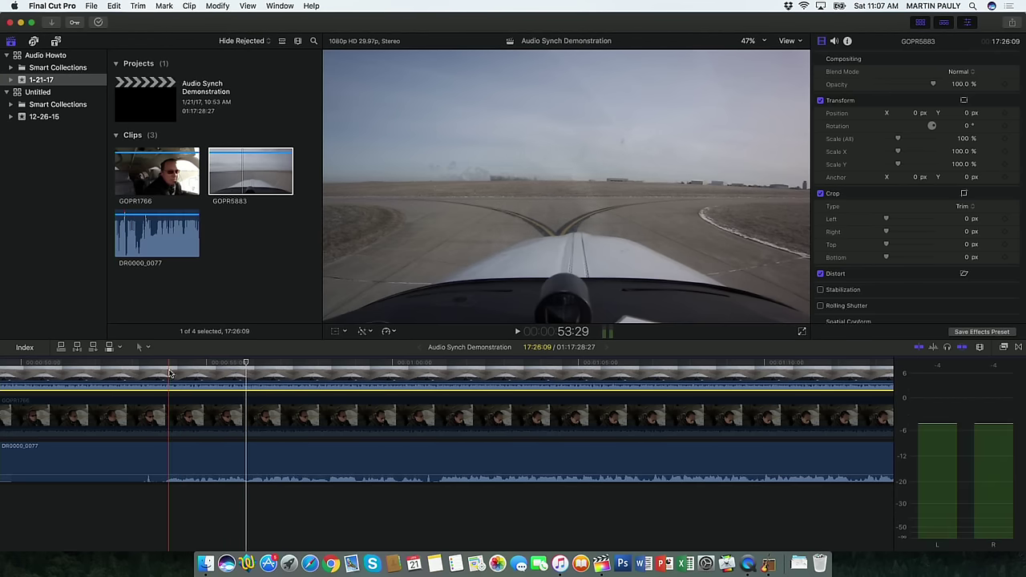
click(149, 365)
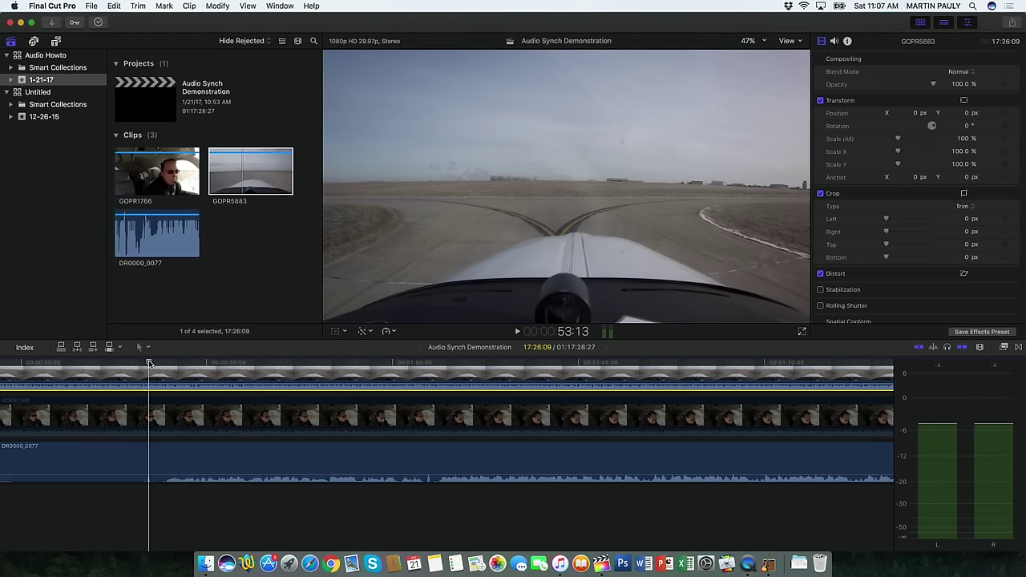
key(space)
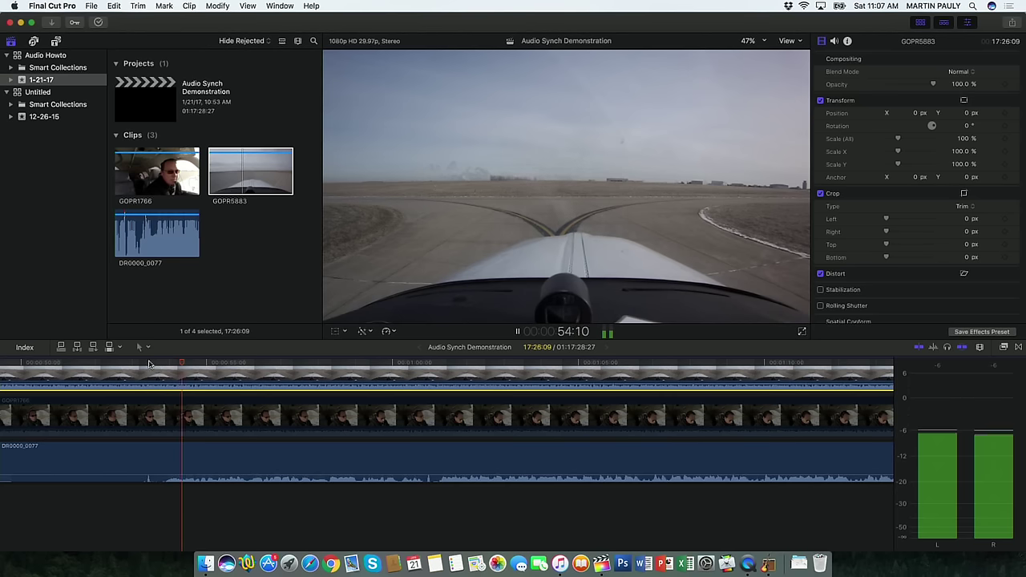
click(149, 365)
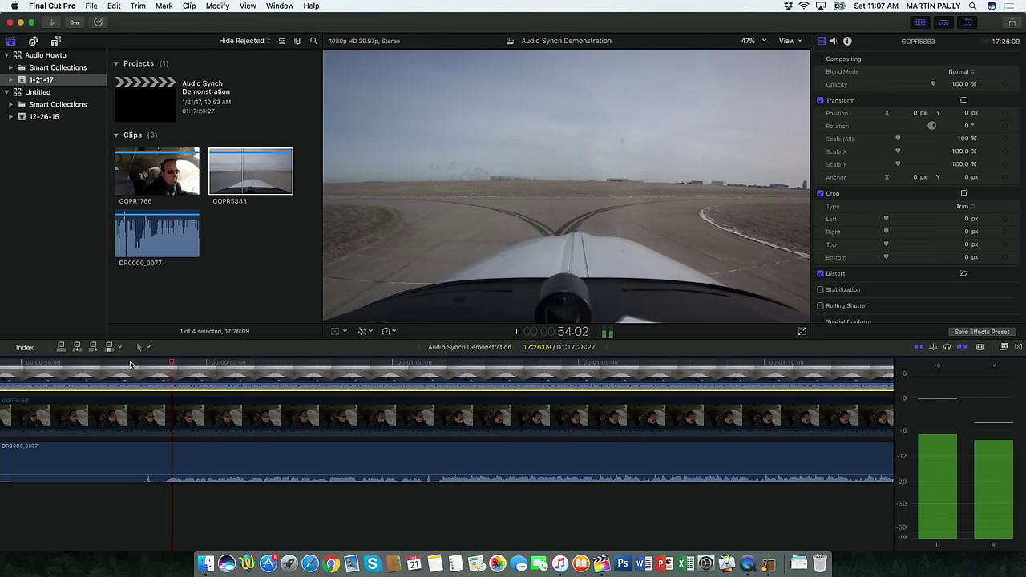
key(space)
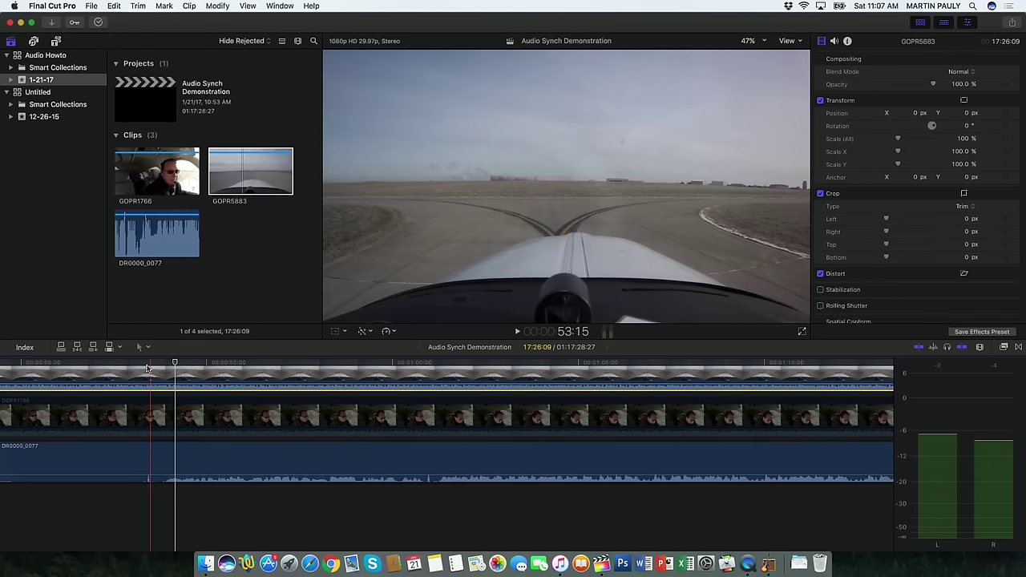
key(space)
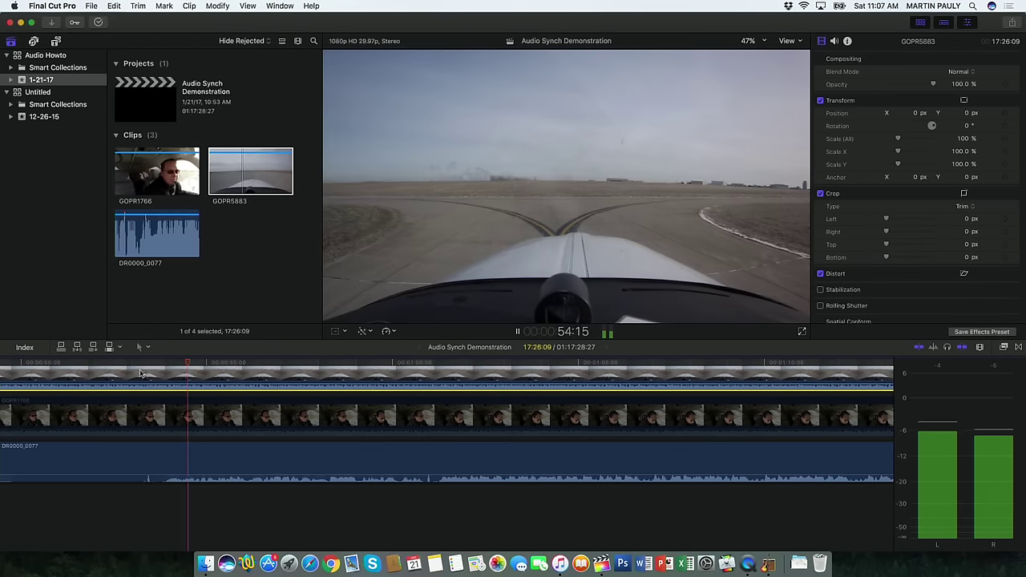
key(space)
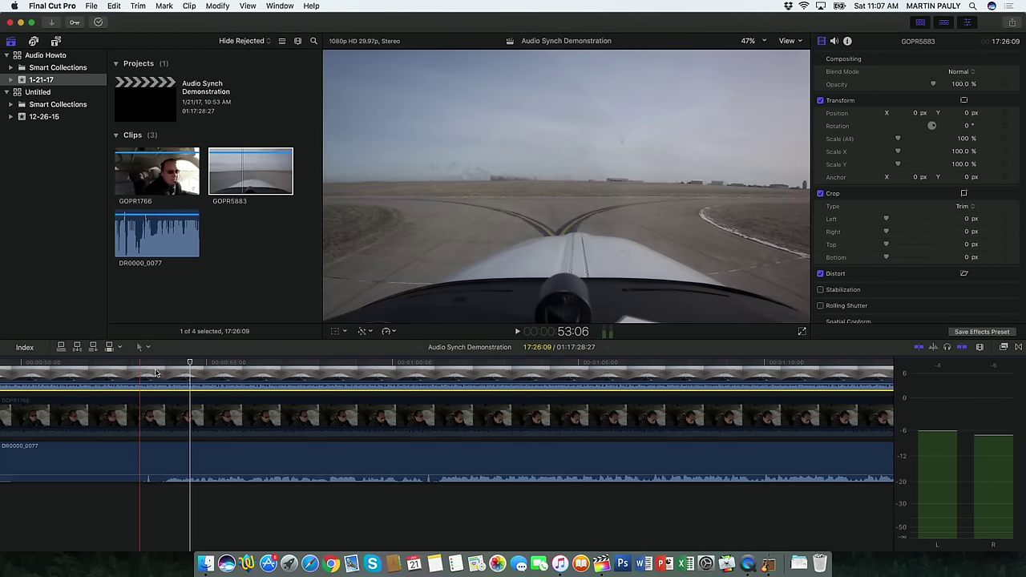
- Replay from 53:14 and 53:06, then select the GOPR1766 cockpit clip
click(149, 364)
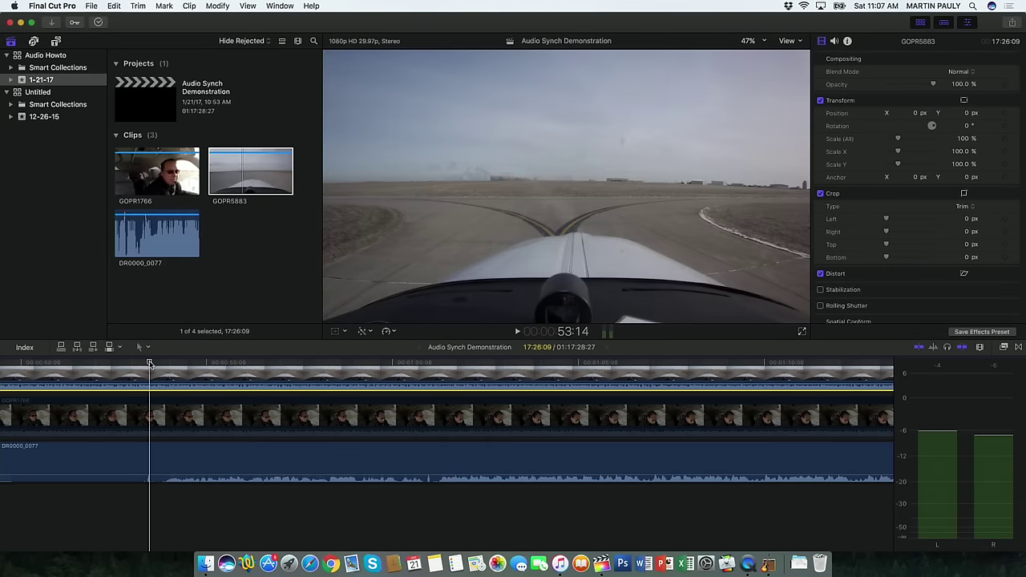
key(space)
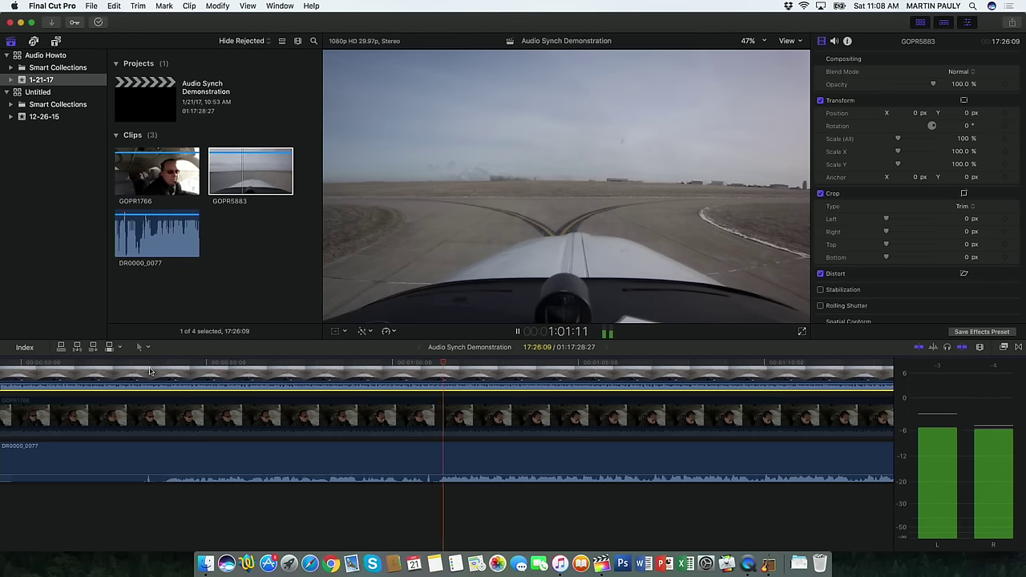
key(space)
click(140, 363)
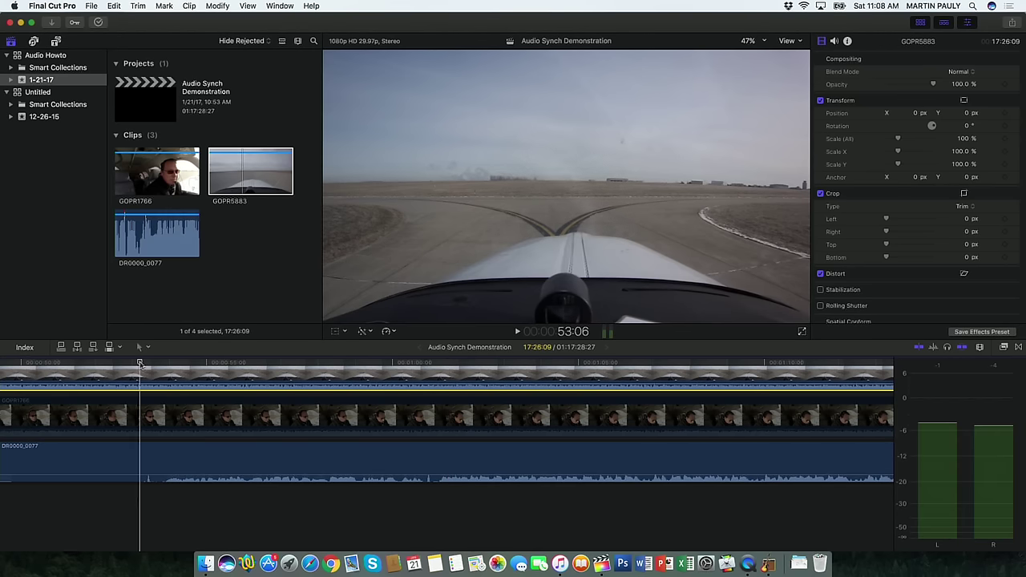
key(space)
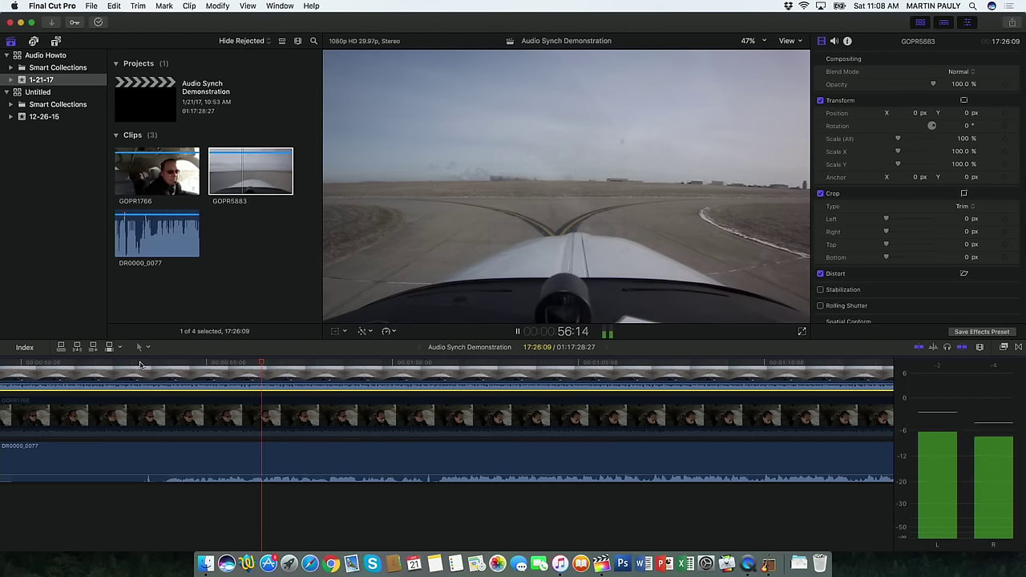
key(space)
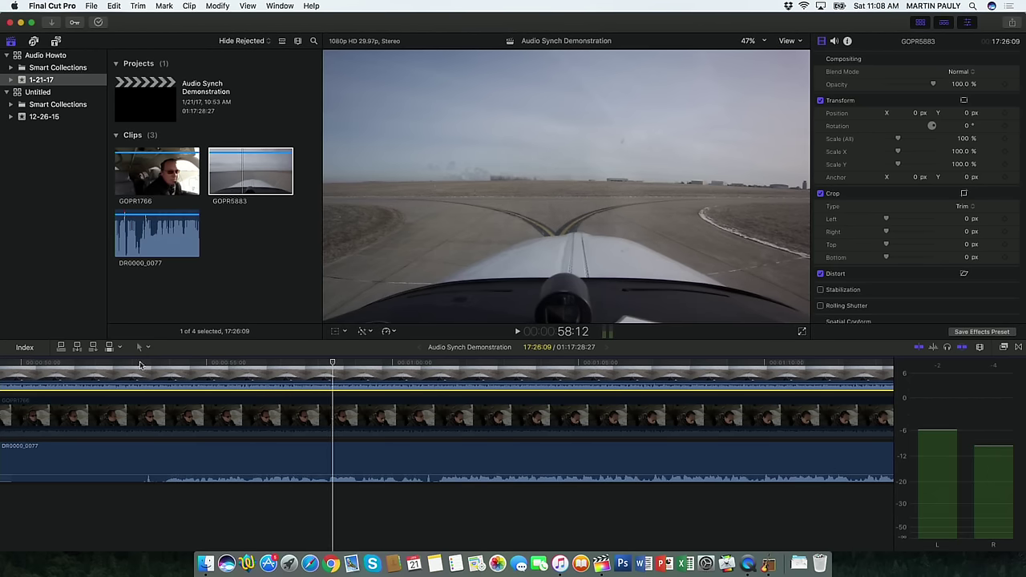
click(154, 407)
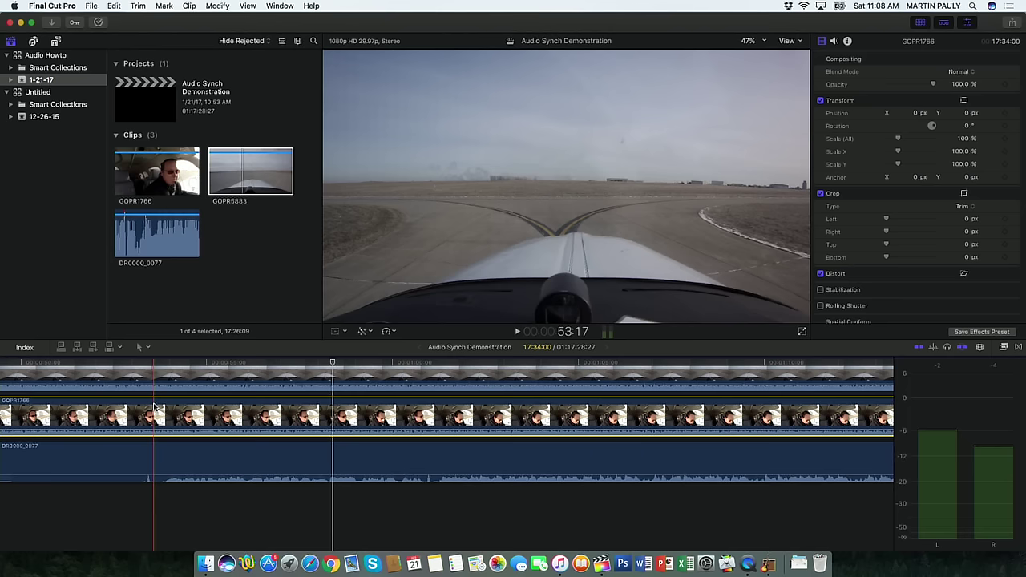
scroll(160, 393, up, 3)
scroll(160, 393, left, 2)
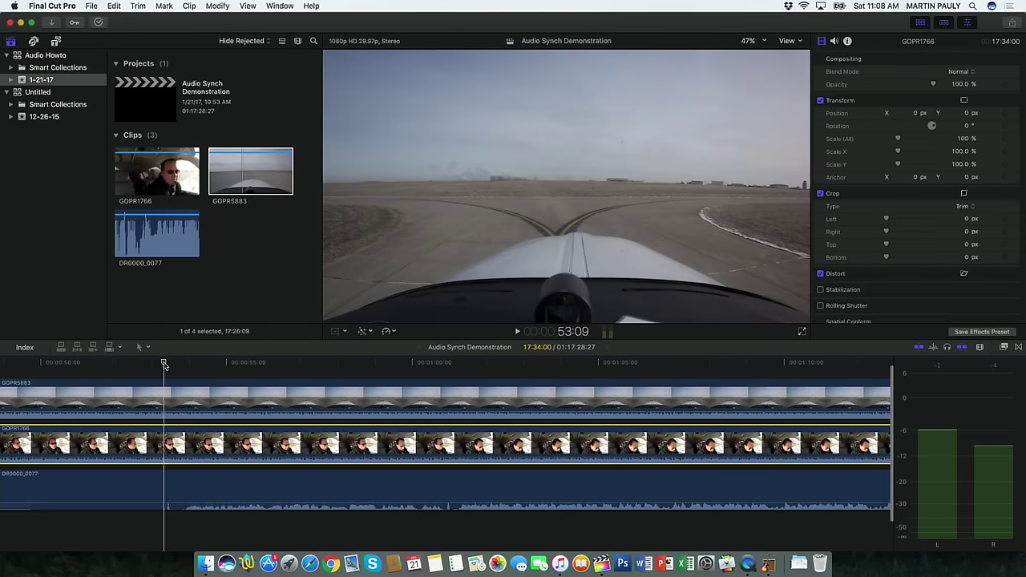
key(space)
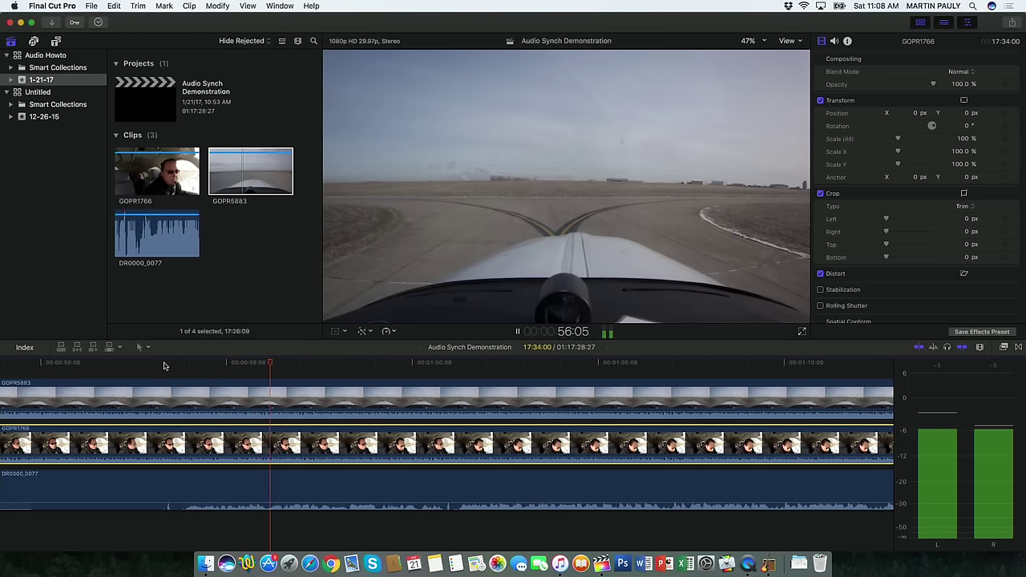
key(space)
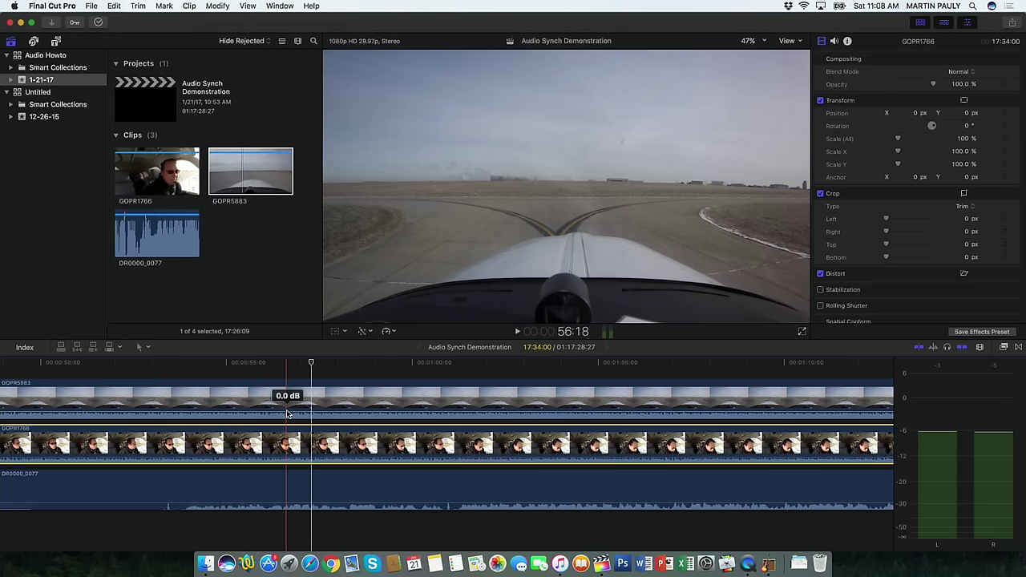
- Drop GOPR5883 and GOPR1766 volumes to about -16 dB and play to check levels
drag(293, 413, 290, 431)
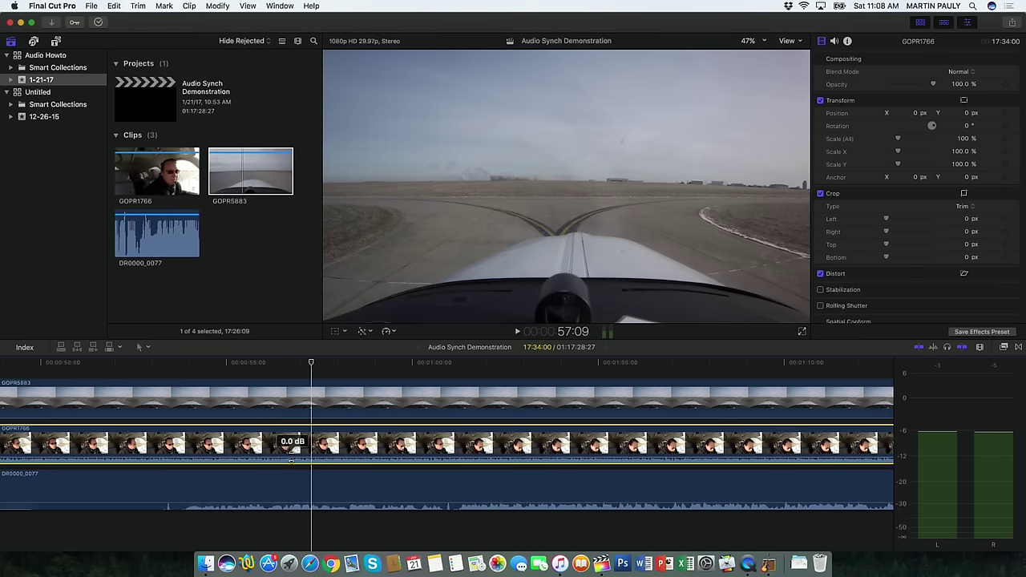
drag(291, 460, 292, 464)
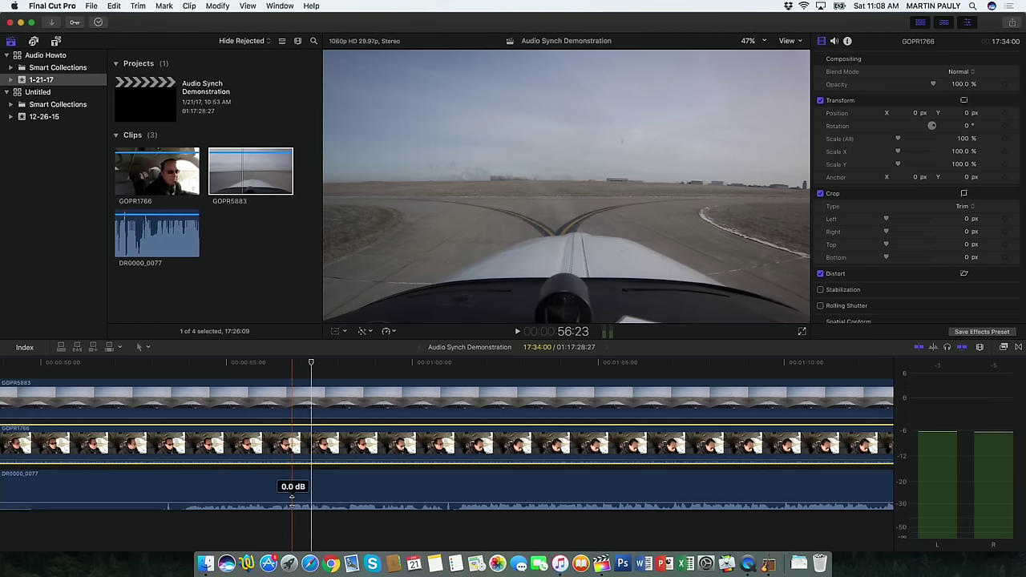
click(192, 367)
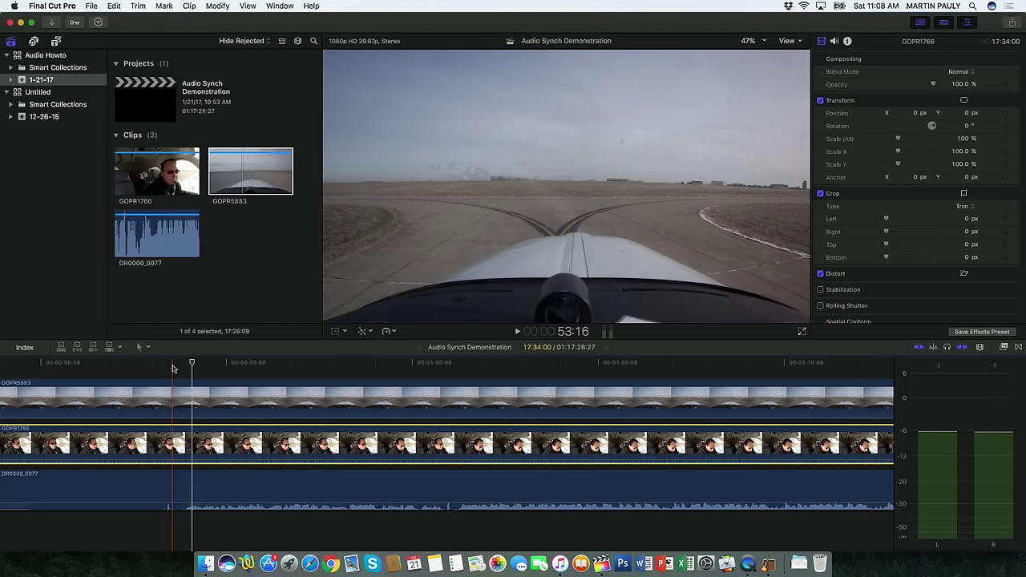
key(space)
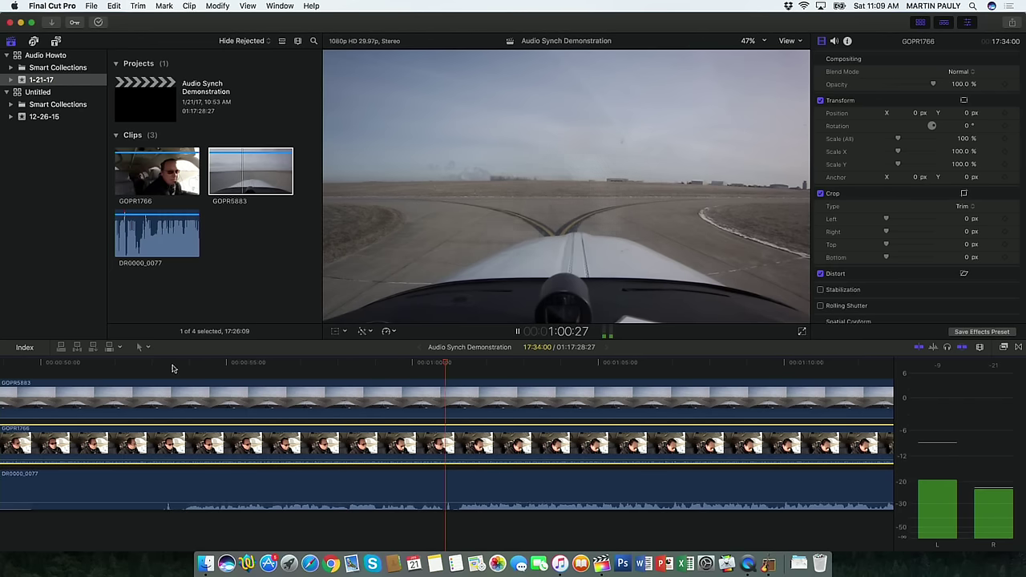
key(space)
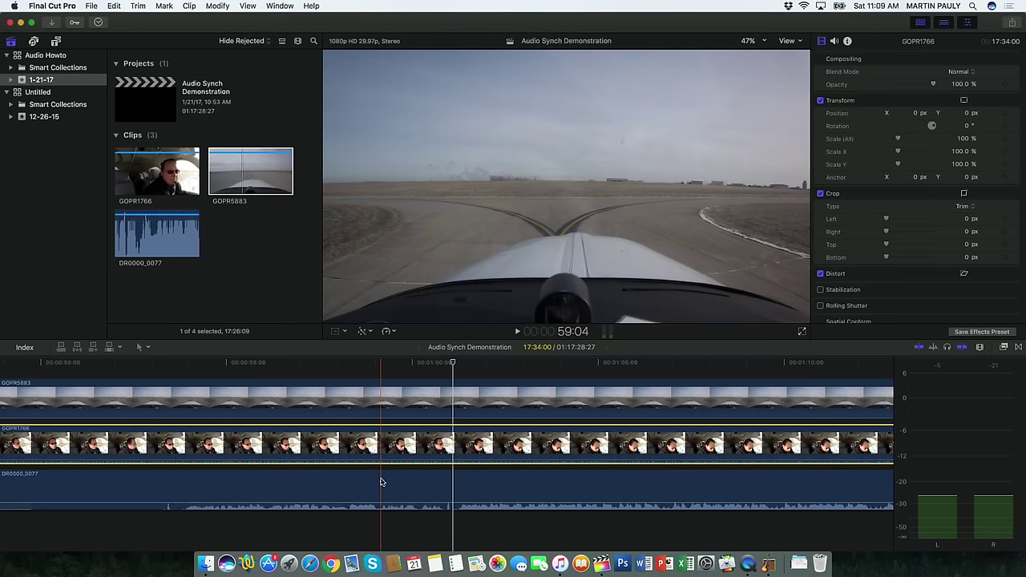
click(418, 489)
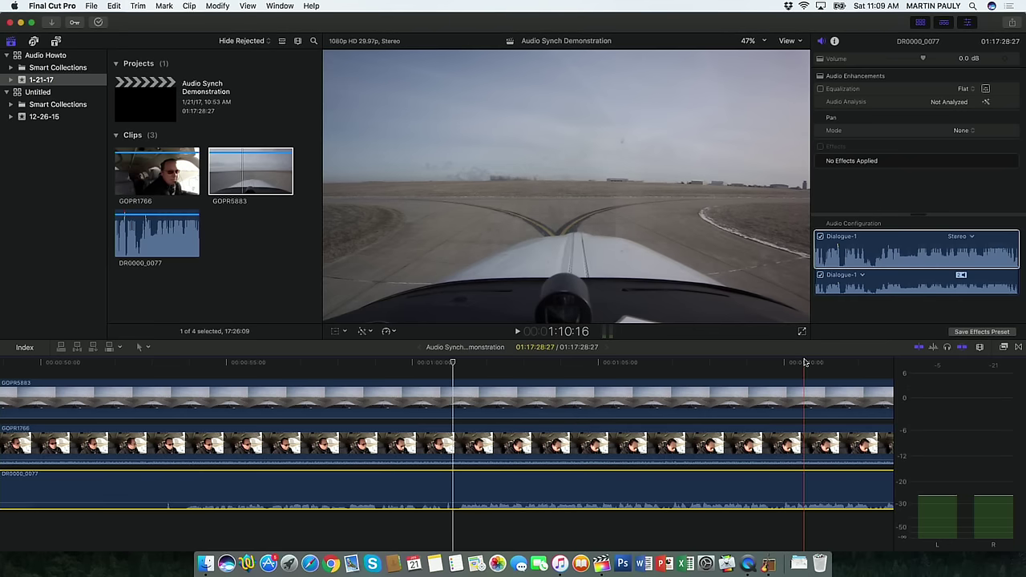
- Set the Dialogue-1 component's pan mode to Dialogue and play from near the start
click(951, 179)
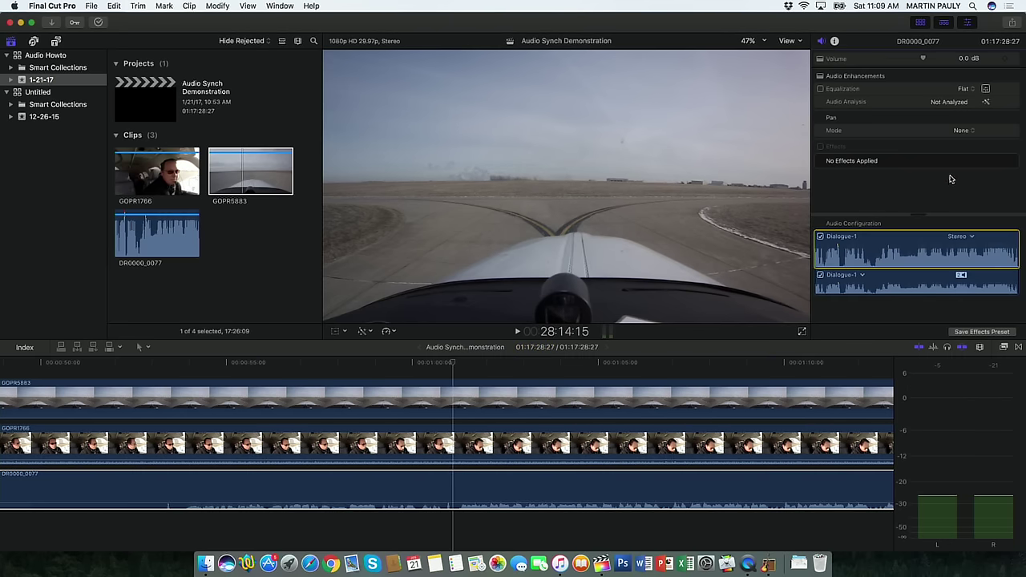
click(958, 131)
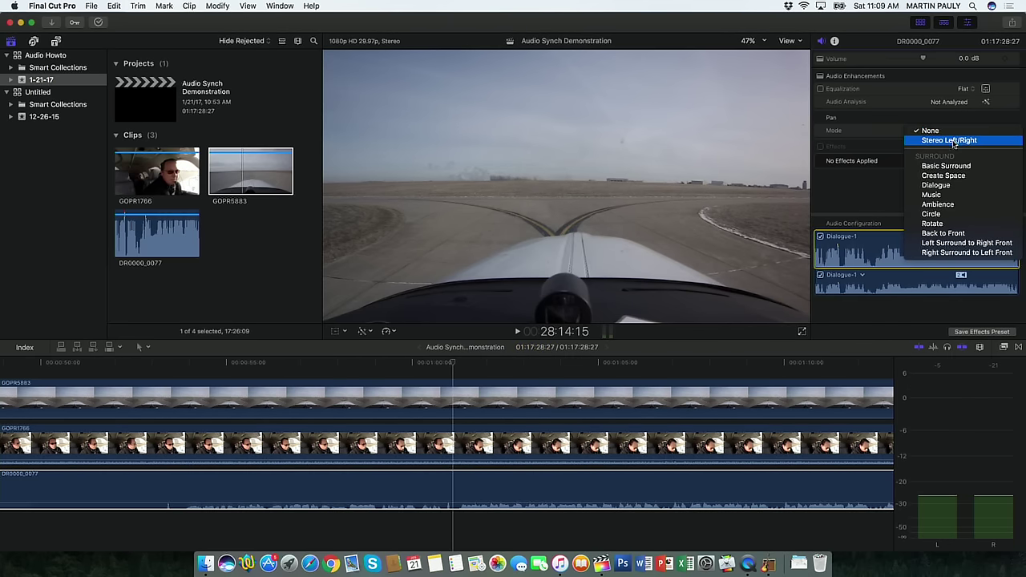
click(936, 186)
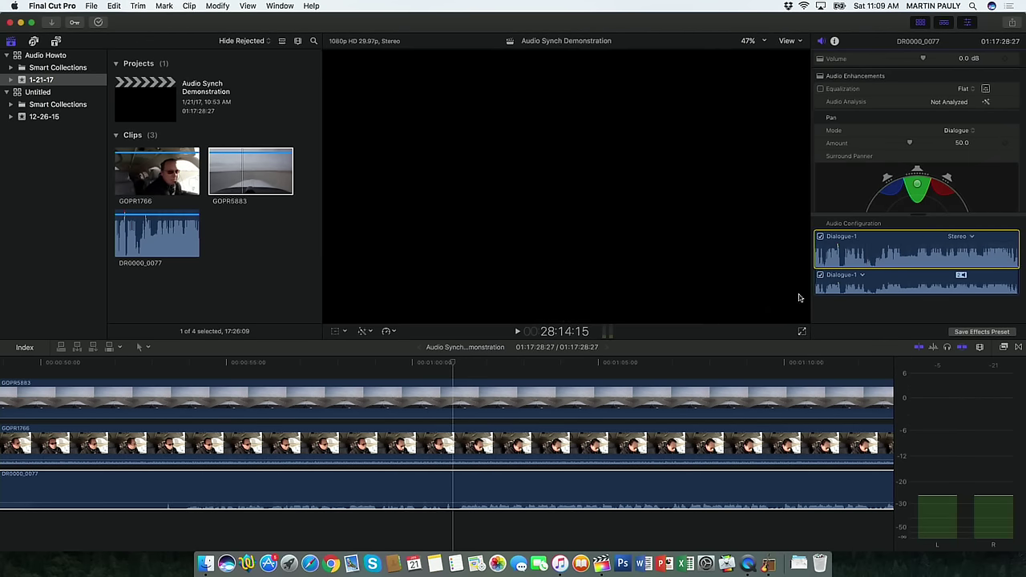
click(157, 369)
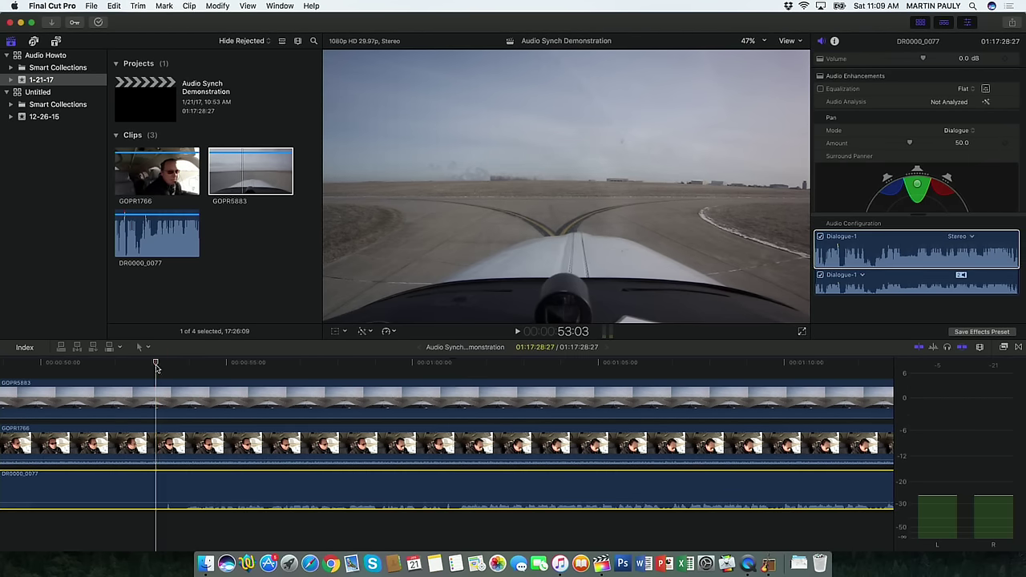
key(space)
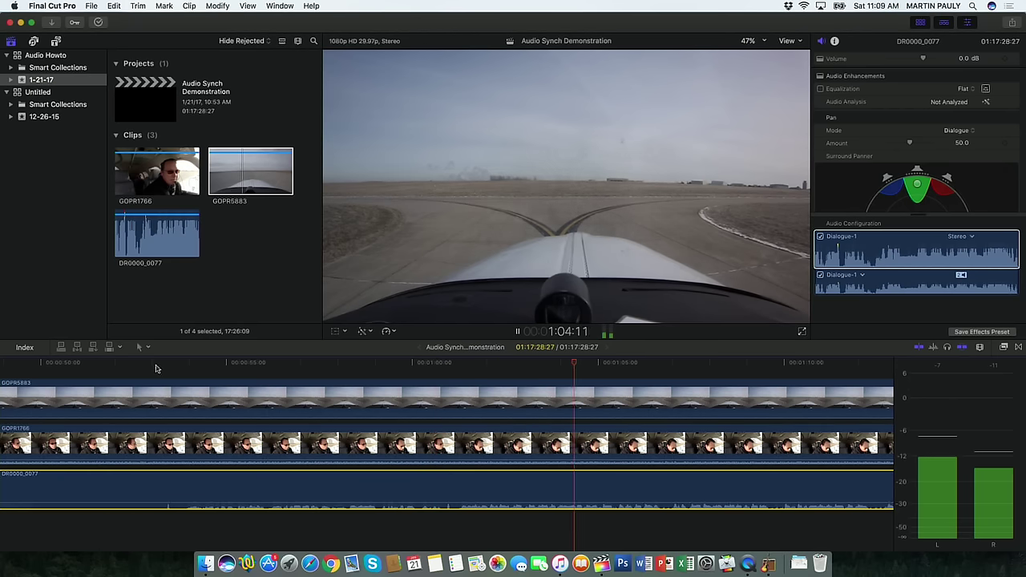
key(space)
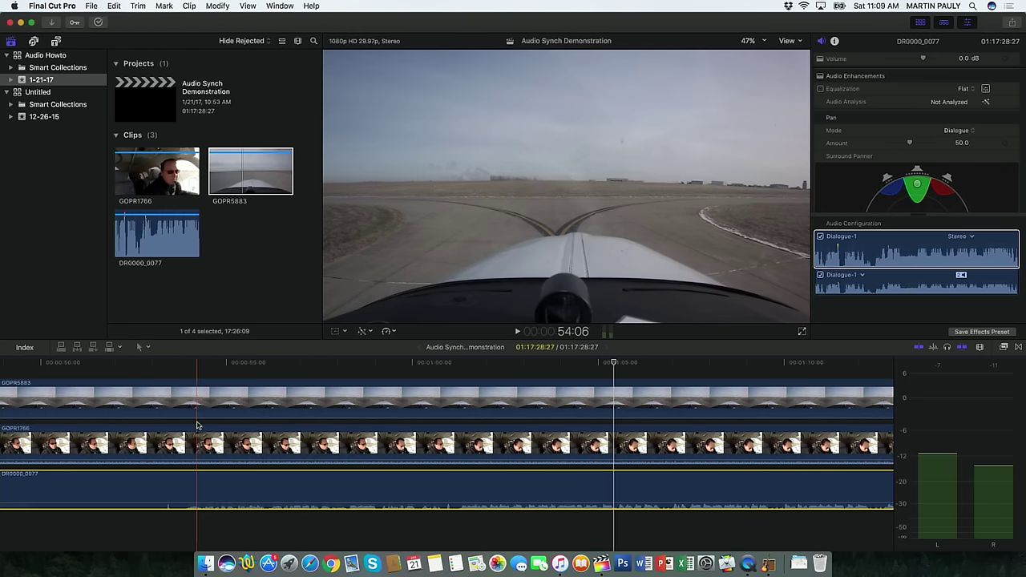
key(super+minus)
key(super+minus)
key(super+minus)
key(super+minus)
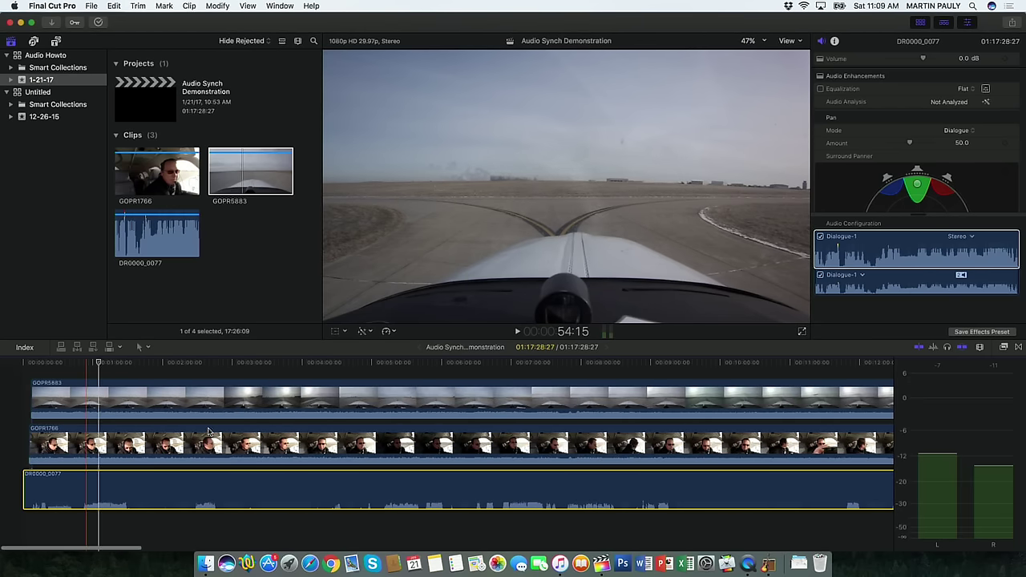
key(super+minus)
key(super+equal)
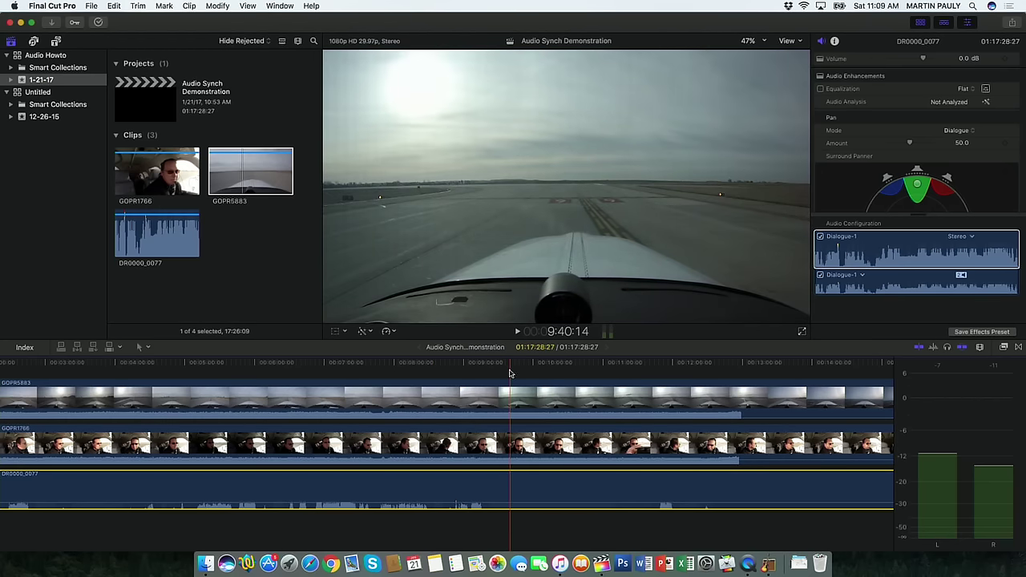
click(509, 372)
key(space)
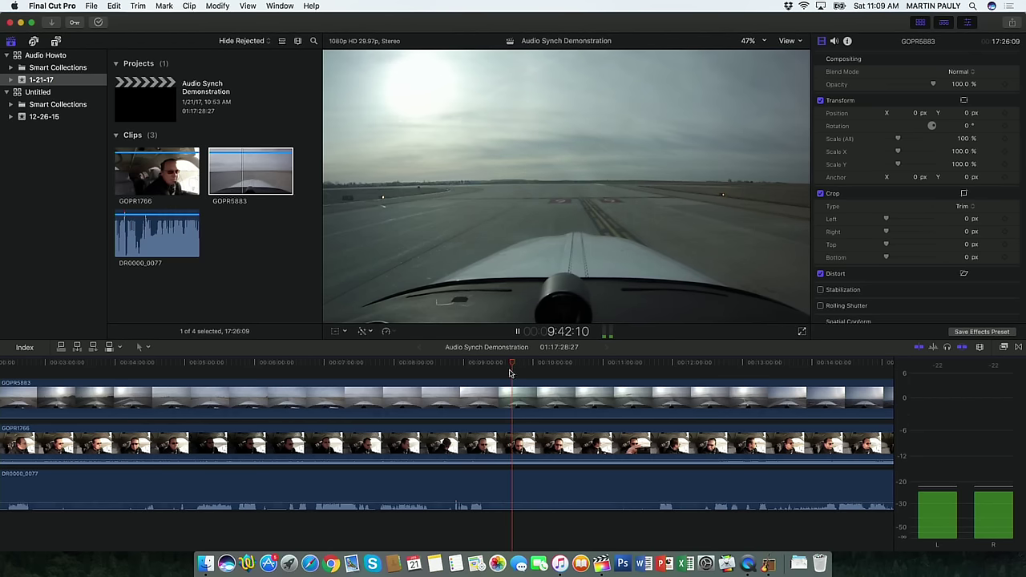
key(space)
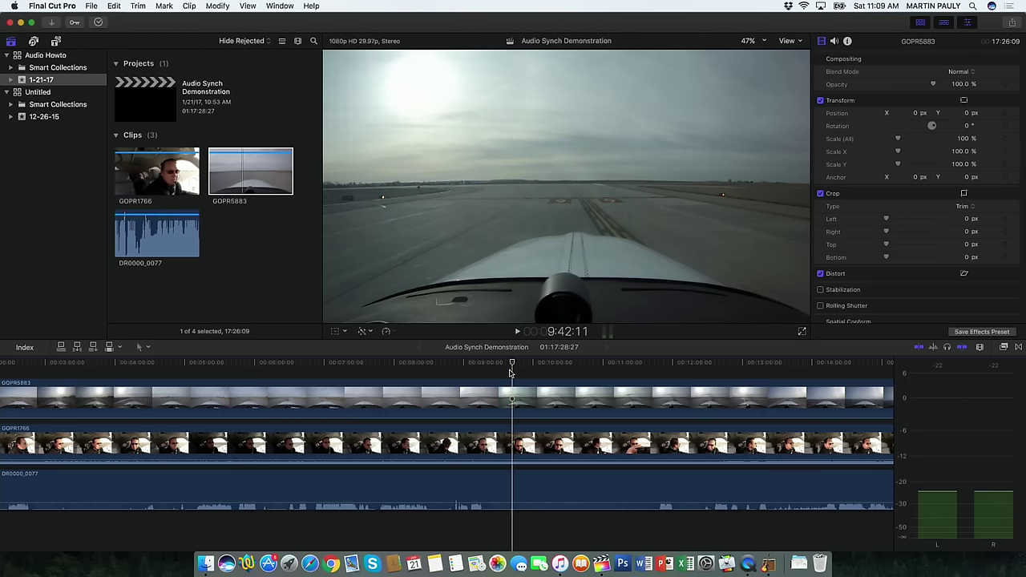
click(656, 364)
key(space)
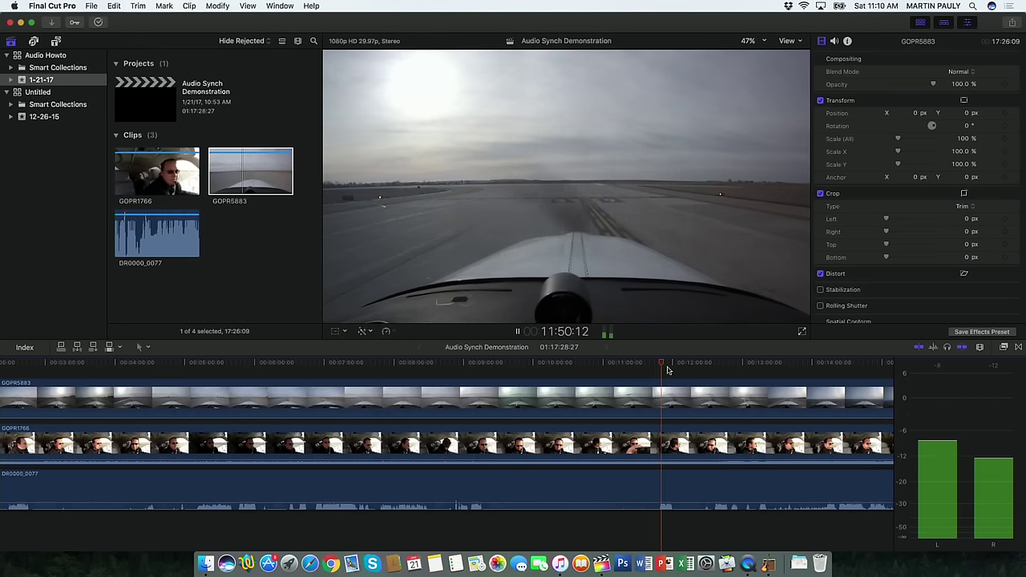
click(707, 365)
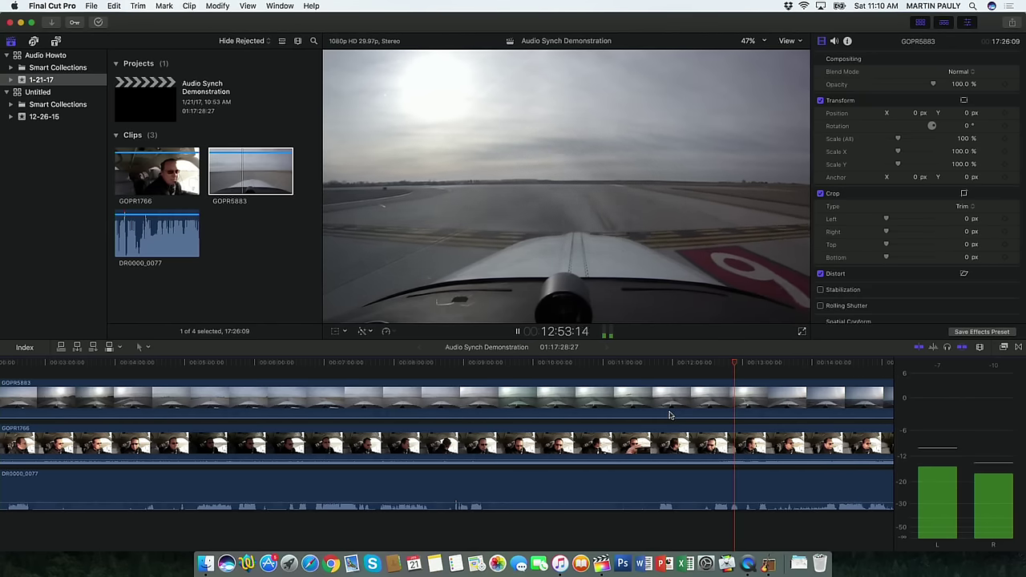
scroll(671, 424, right, 3)
scroll(670, 429, right, 5)
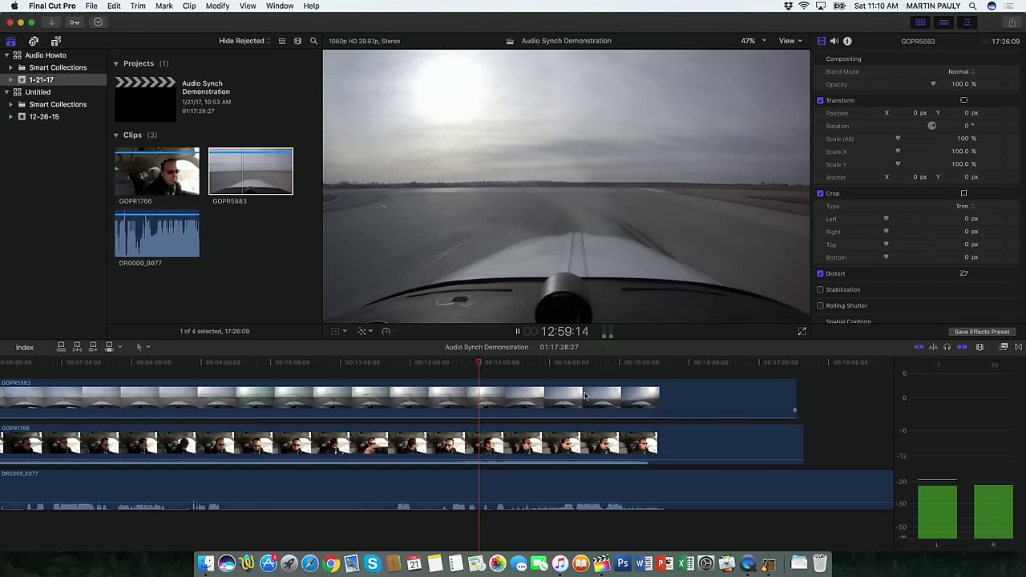
click(583, 365)
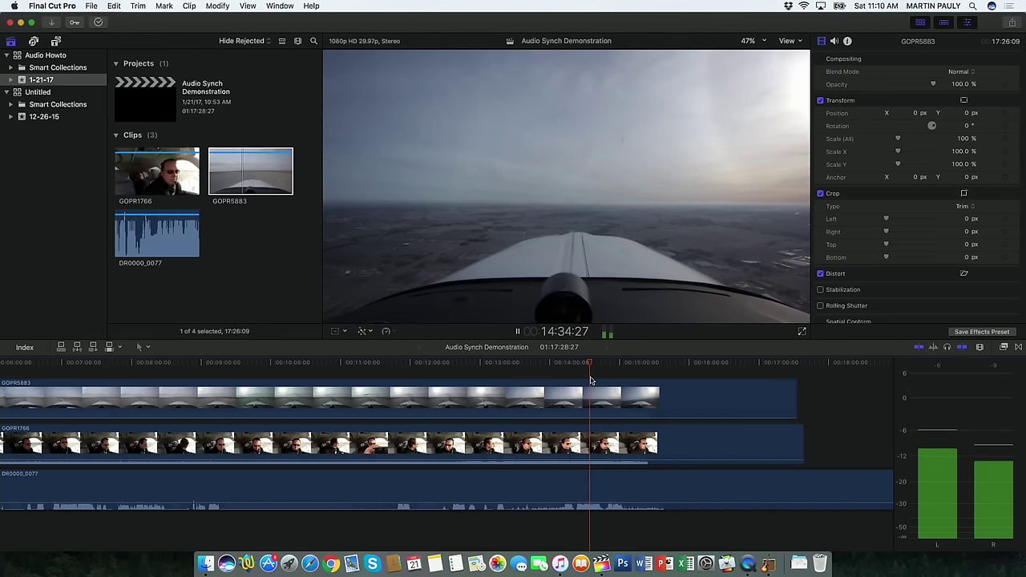
key(space)
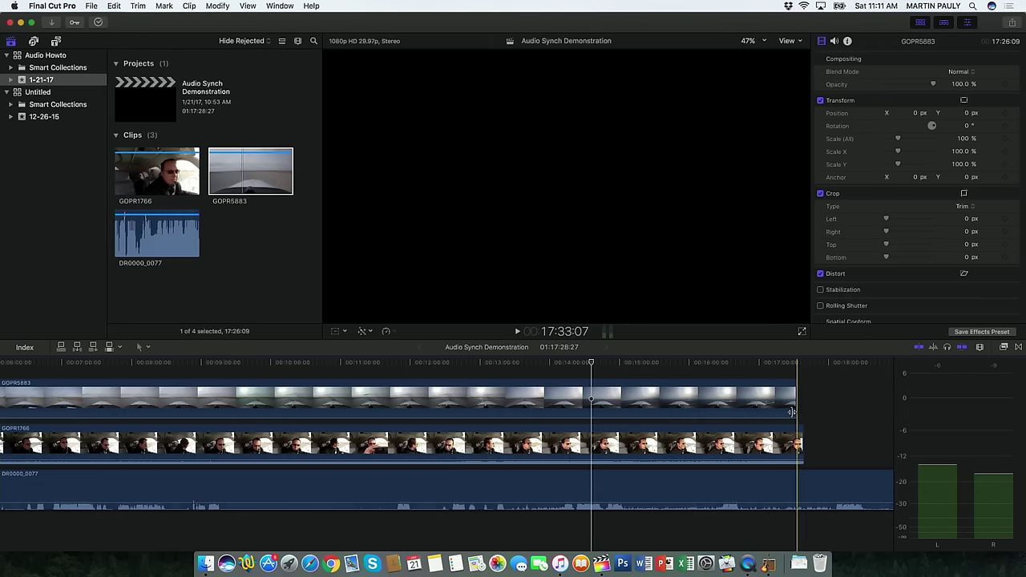
- Blade GOPR5883, GOPR1766 and the recorder audio at the end point and delete the trailing pieces
key(super+b)
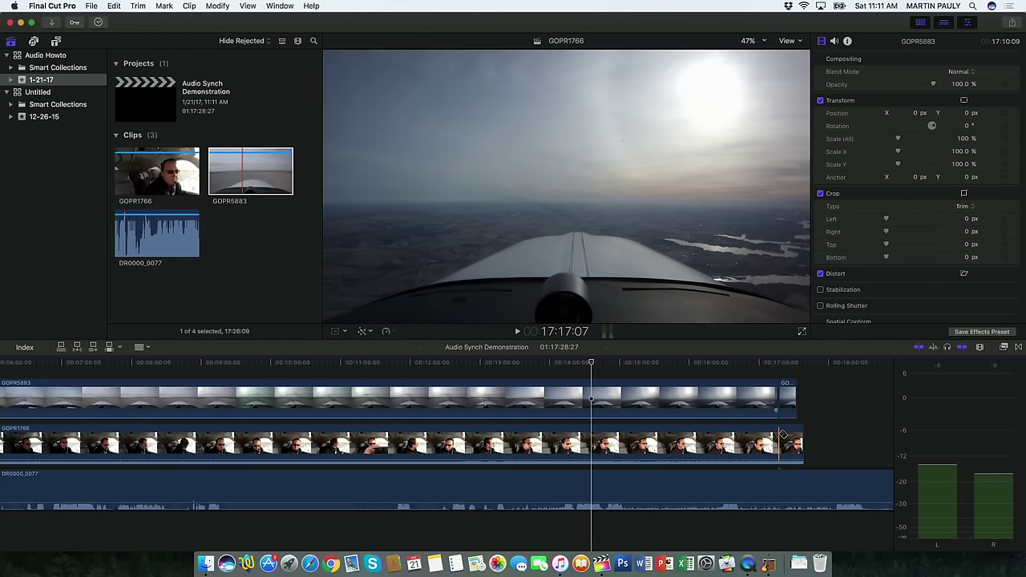
click(783, 435)
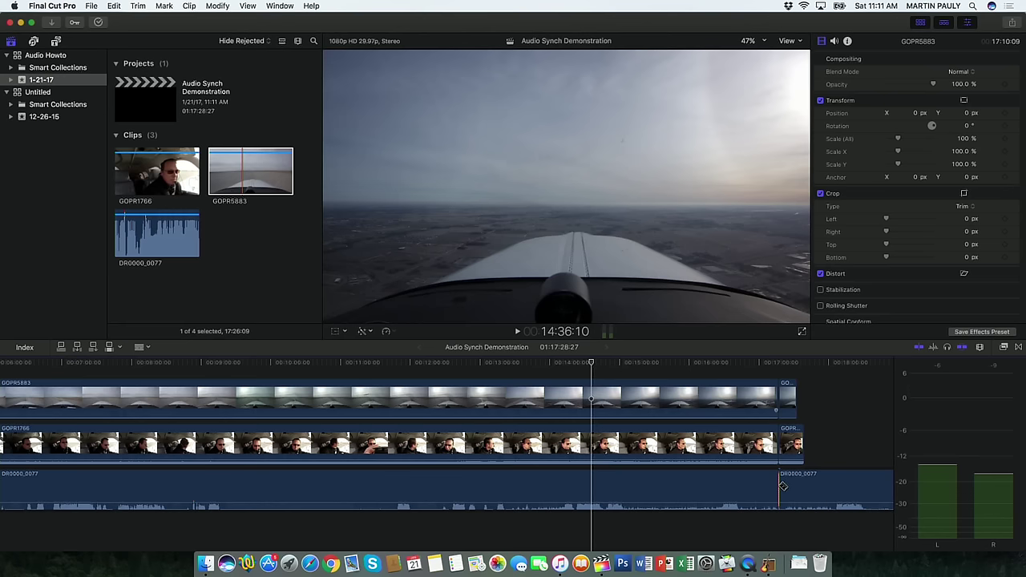
click(784, 486)
click(794, 489)
key(Delete)
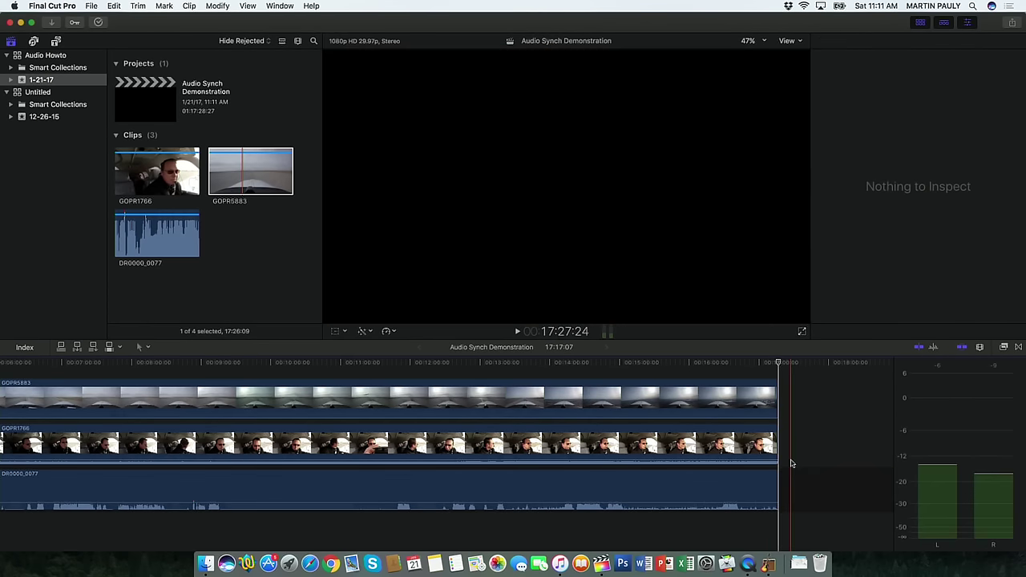
- Blade all three clips at the start sync point and delete the leading pieces, closing the gap
scroll(787, 455, left, 8)
scroll(786, 455, left, 3)
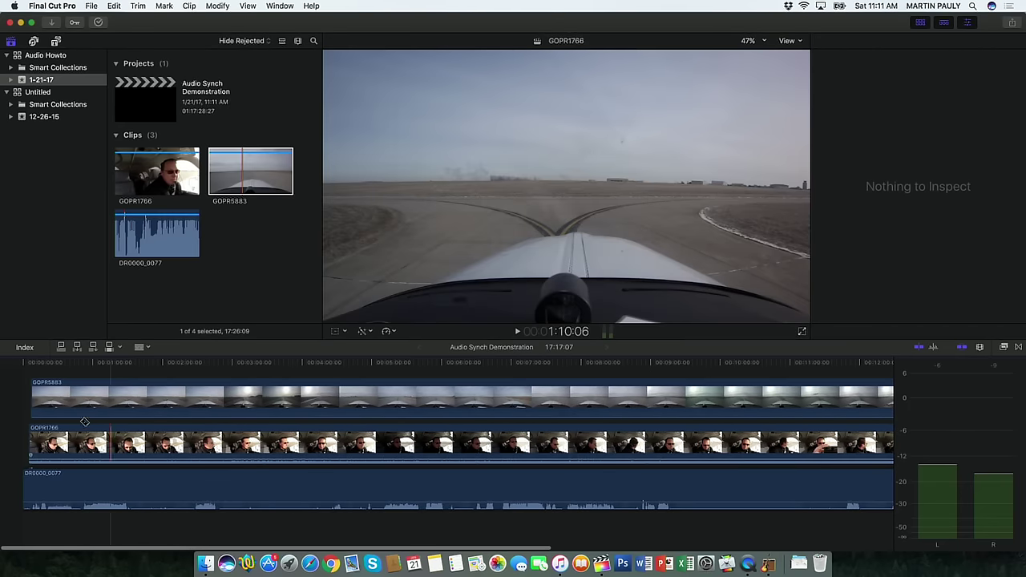
key(super+b)
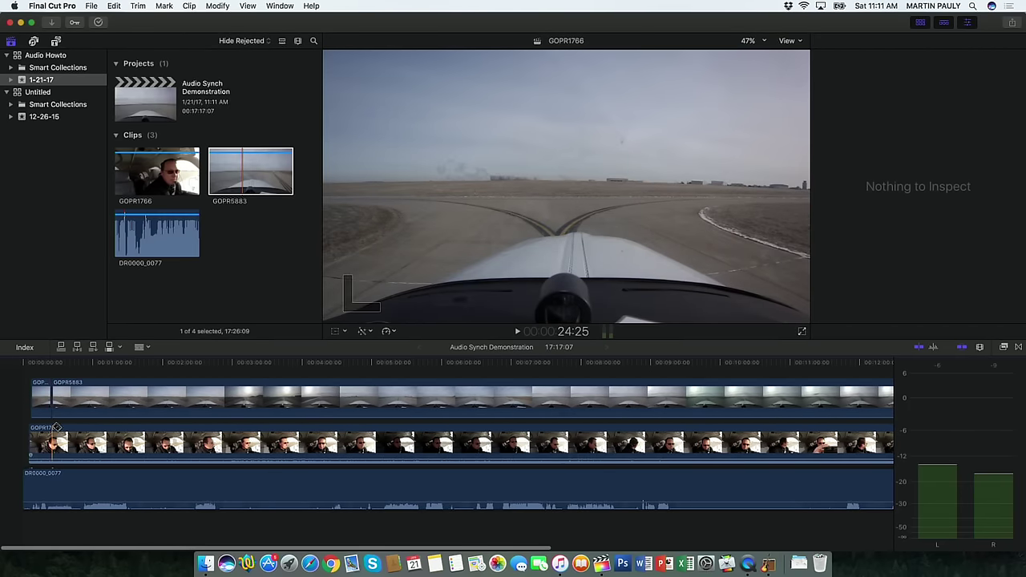
key(super+b)
key(super+b)
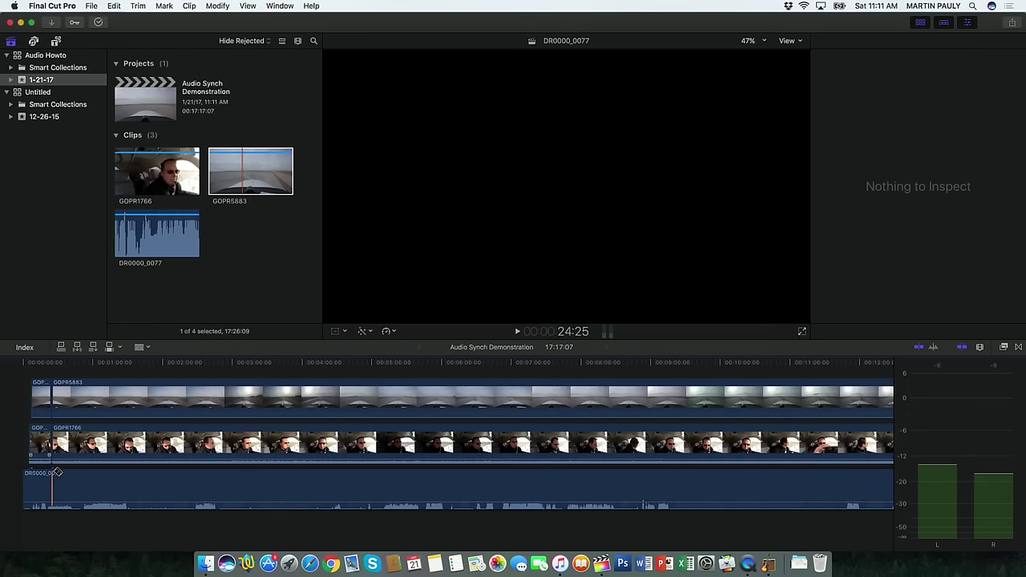
click(40, 398)
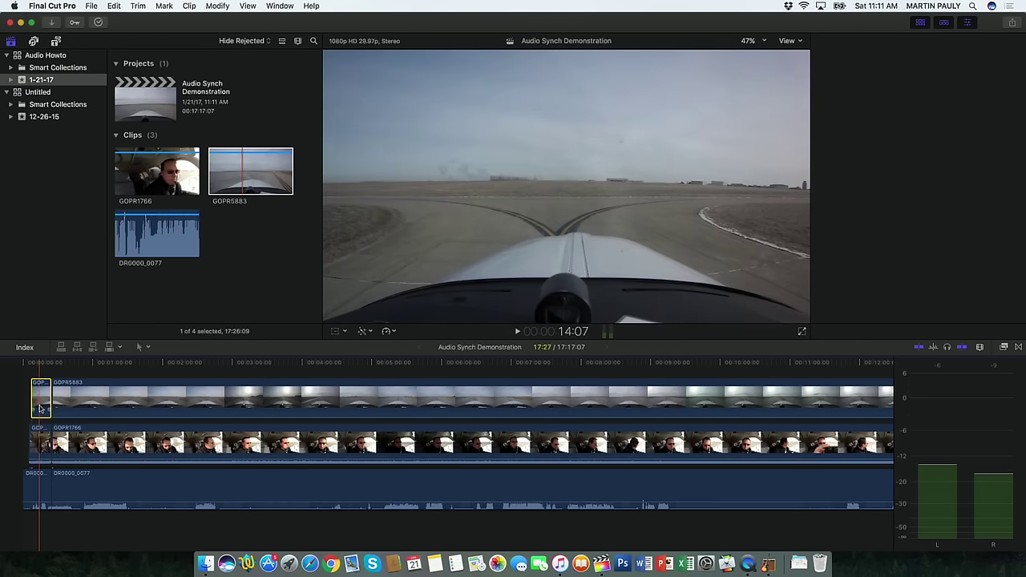
key(BackSpace)
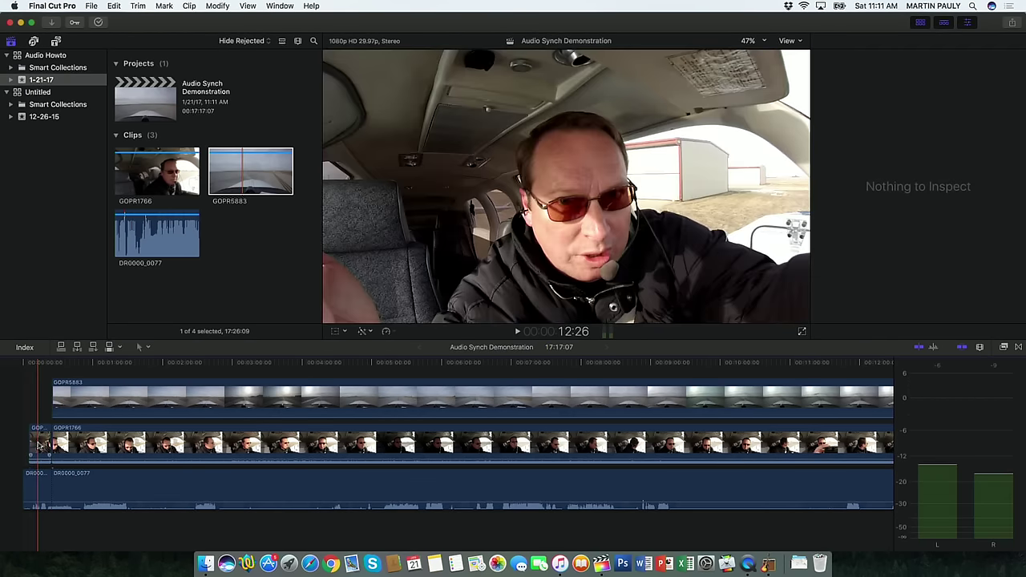
click(37, 433)
key(BackSpace)
click(38, 474)
key(BackSpace)
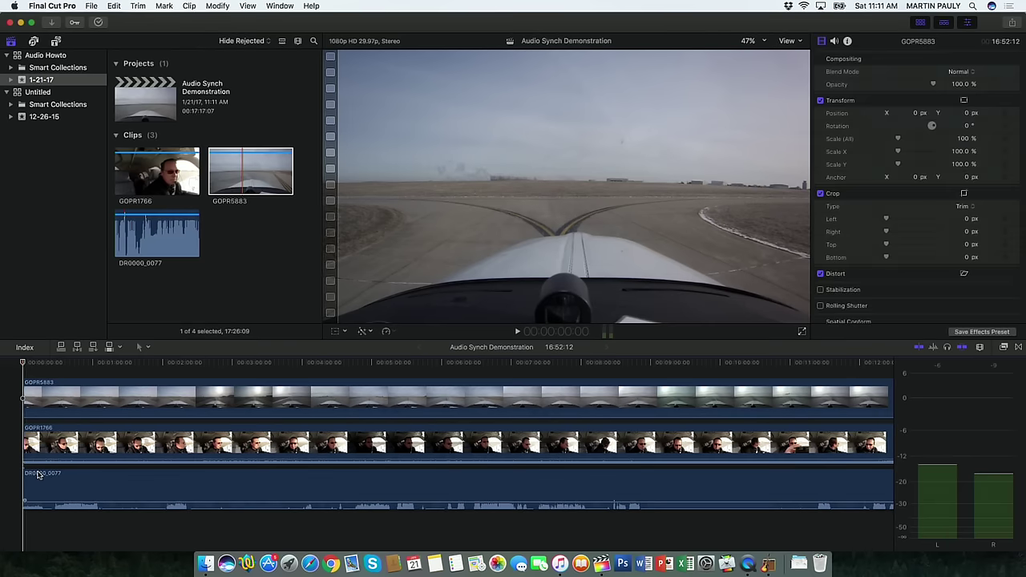
key(super+minus)
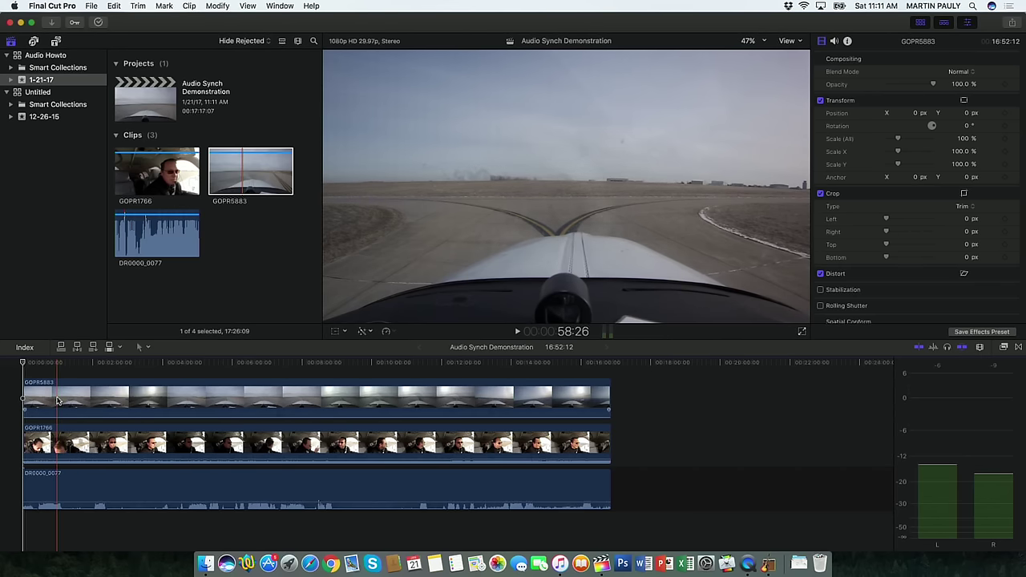
- Turn GOPR5883 into a compound clip named 'Front Camera' and select the GOPR1766 clip
right_click(57, 401)
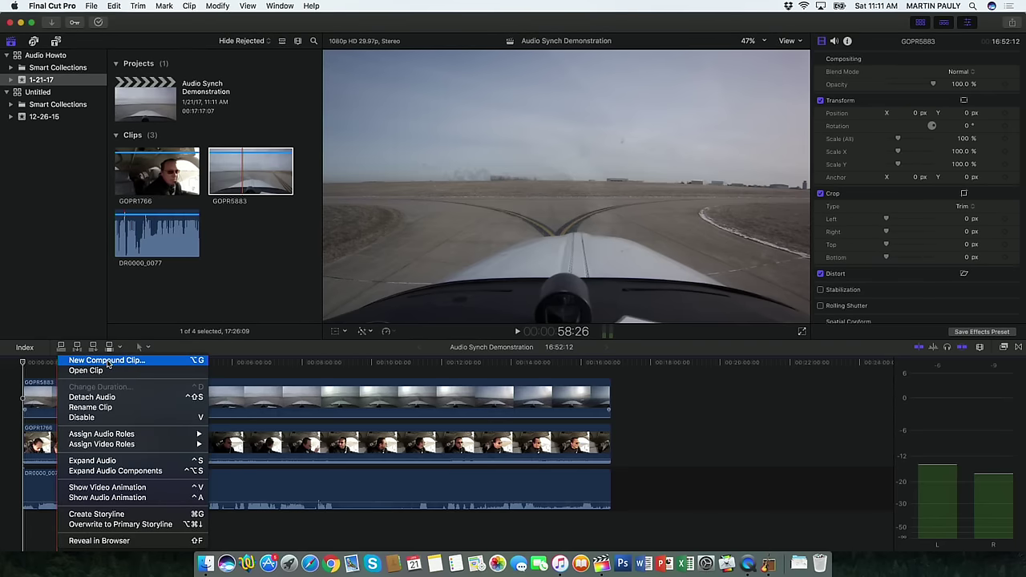
click(107, 361)
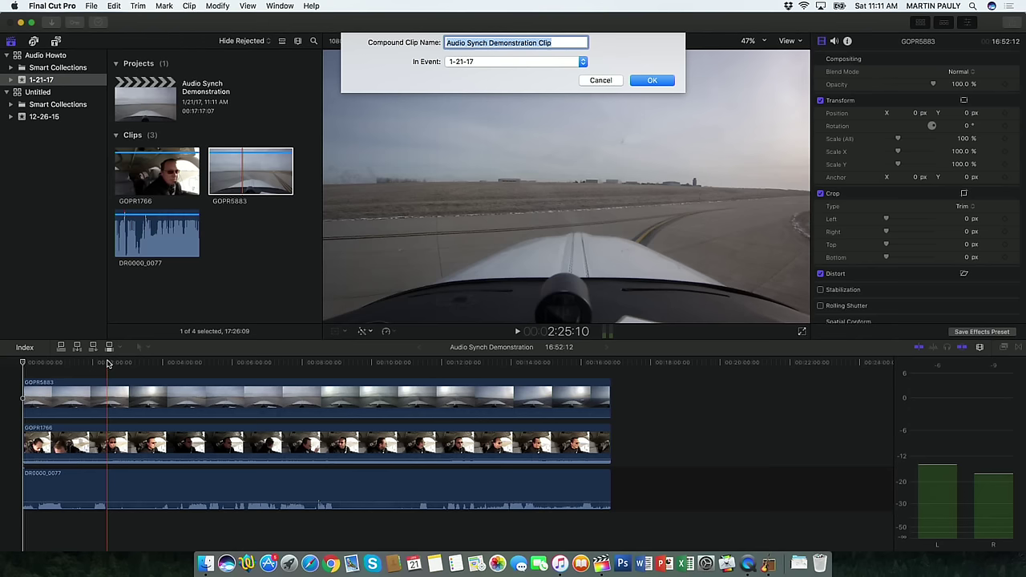
text(Front Camera)
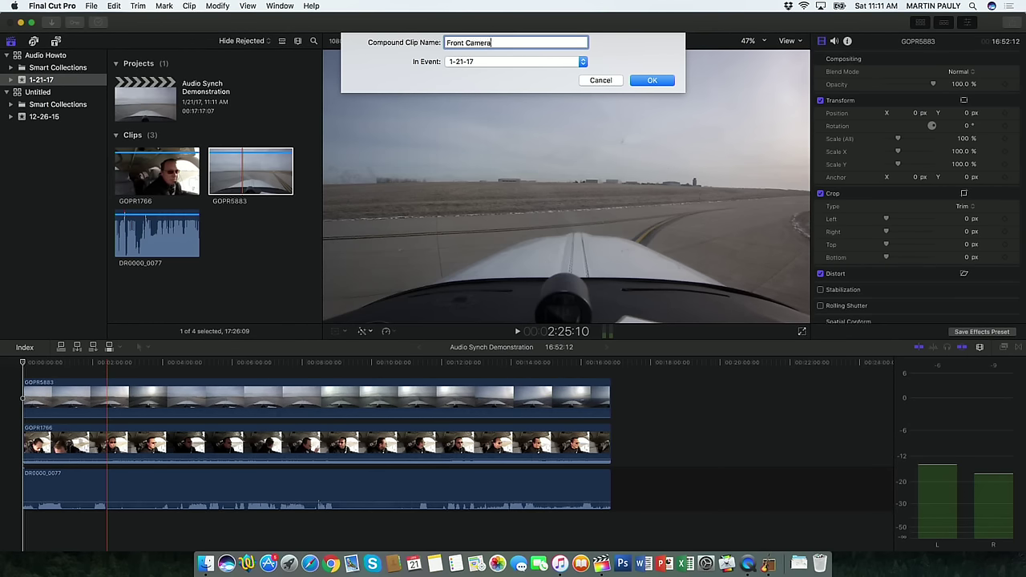
key(Return)
click(63, 446)
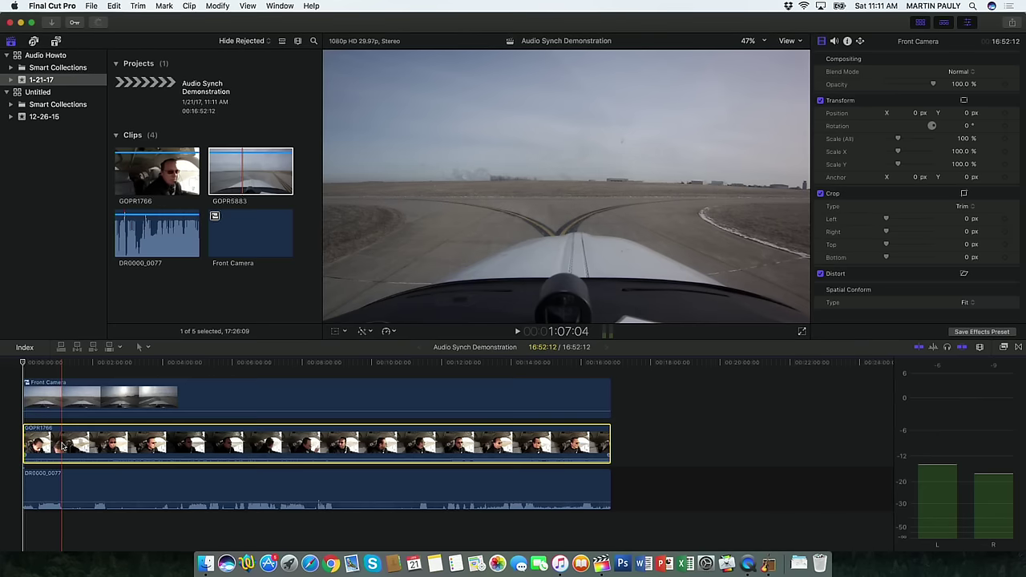
right_click(62, 446)
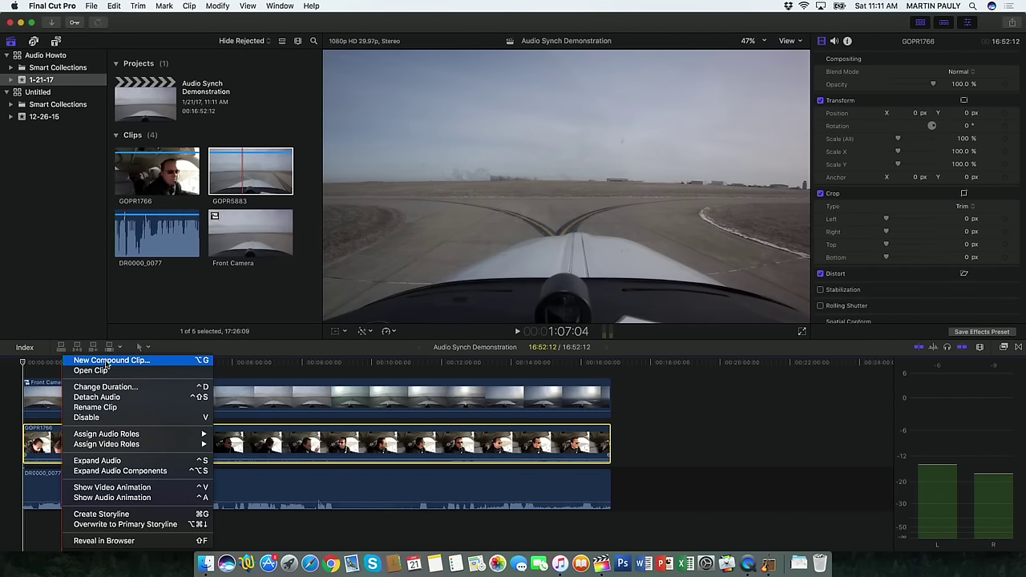
- Turn GOPR1766 into a compound clip named 'Me Camera'
click(107, 361)
text(Me Camera)
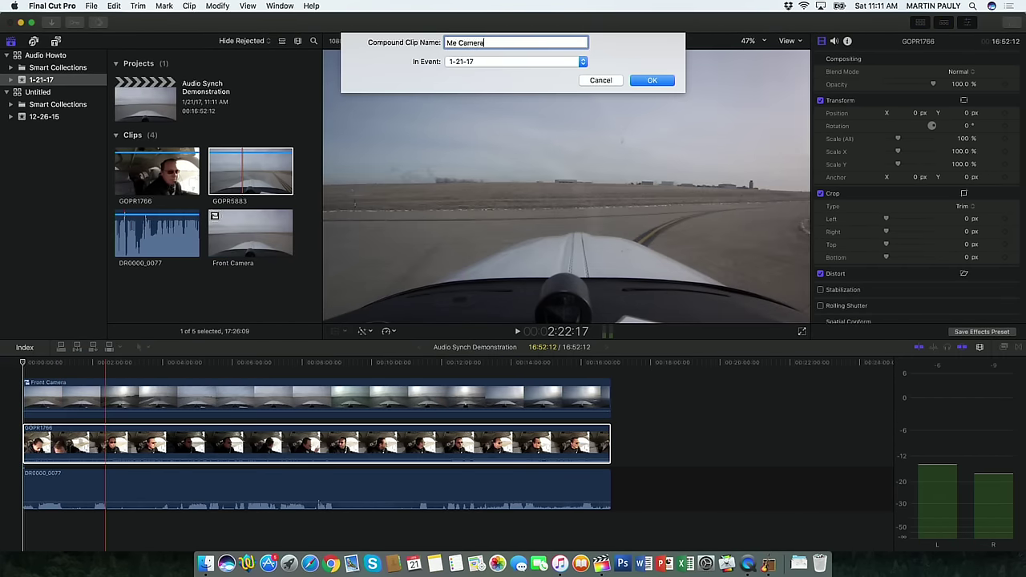
key(Return)
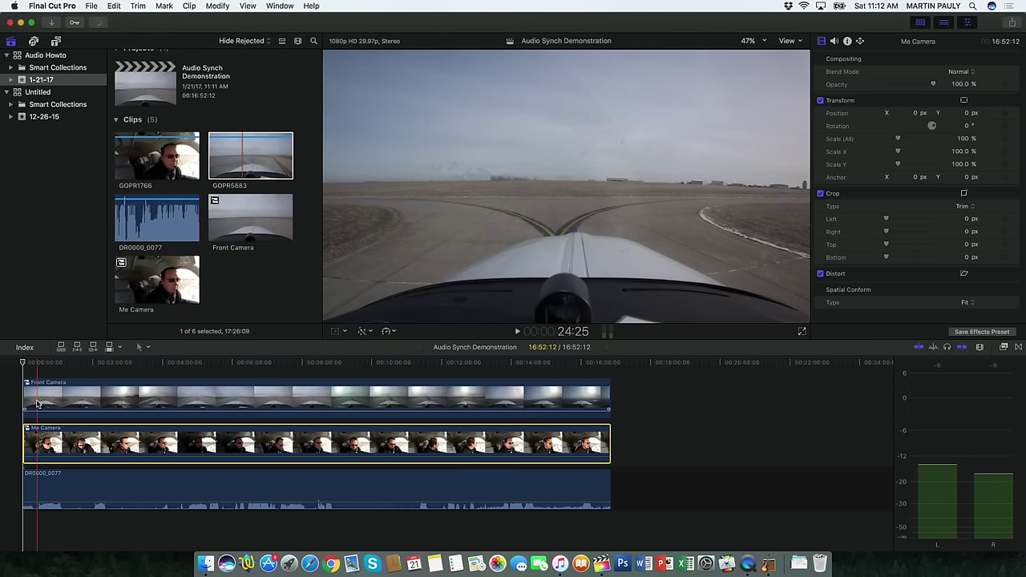
- Select both the Front Camera and Me Camera compound clips in the browser
super+click(37, 404)
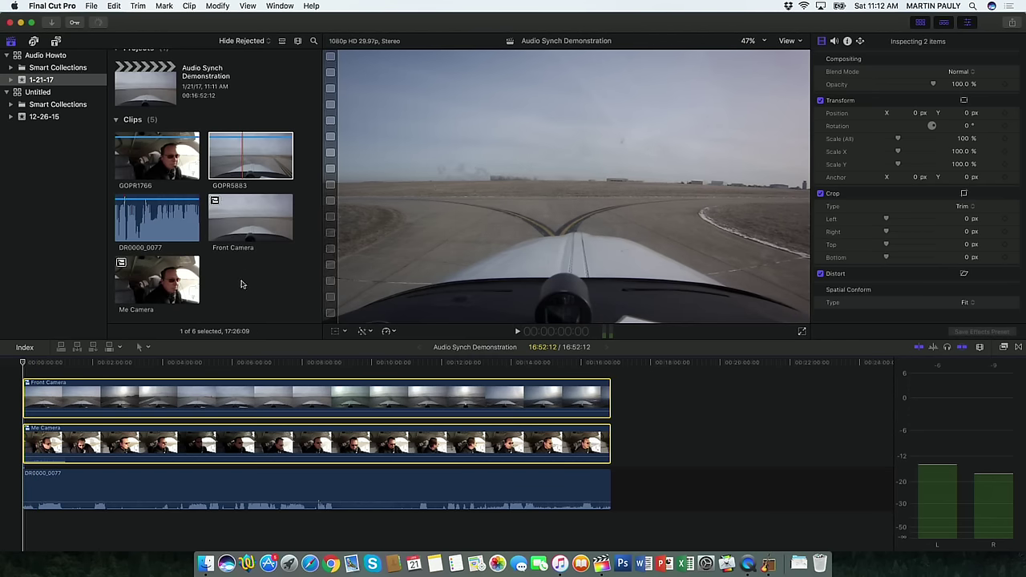
click(242, 284)
click(243, 235)
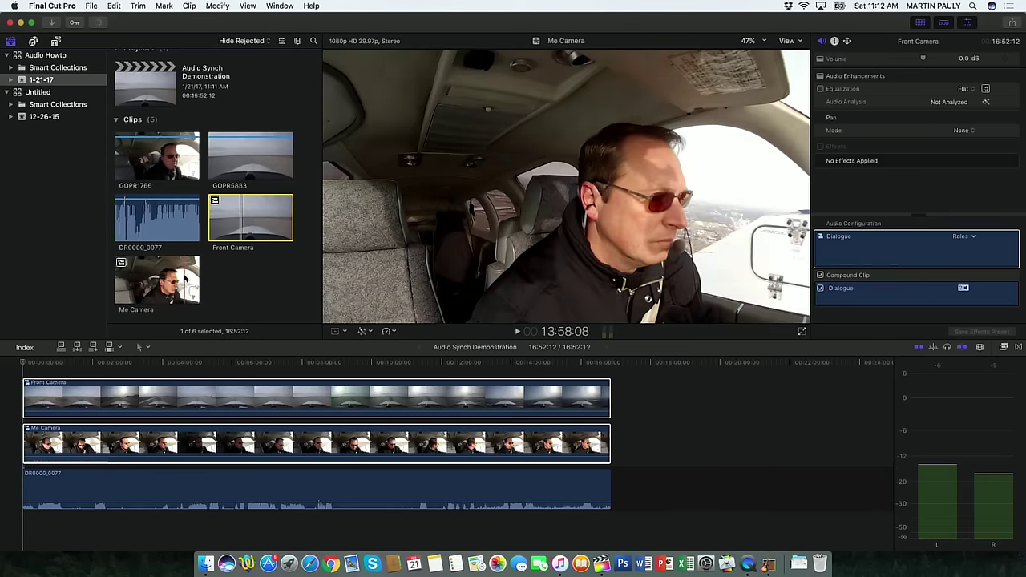
super+click(185, 277)
right_click(191, 276)
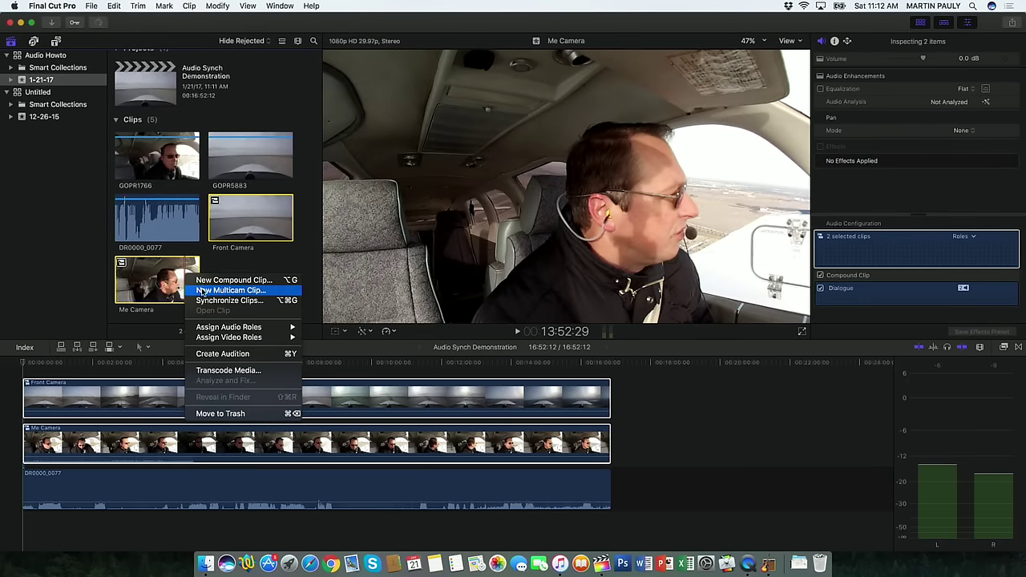
- Create a multicam clip from both cameras with default settings and rename it 'Flight'
click(202, 291)
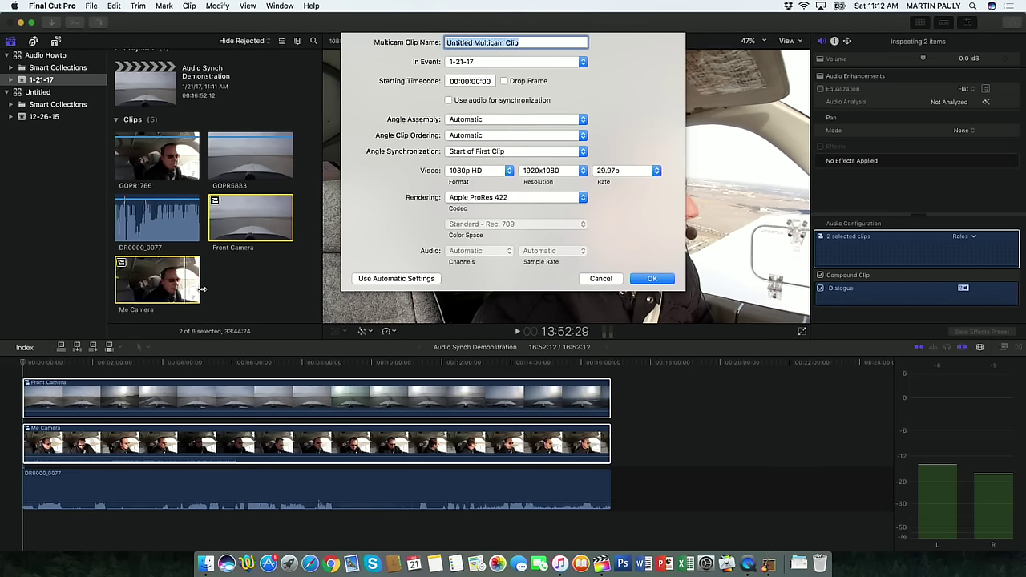
click(644, 279)
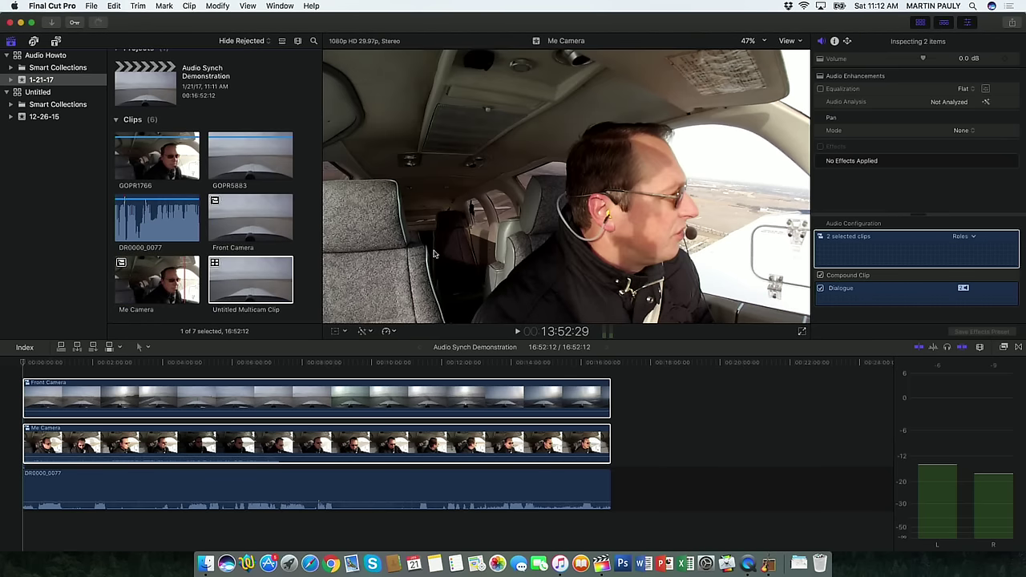
click(259, 311)
click(259, 311)
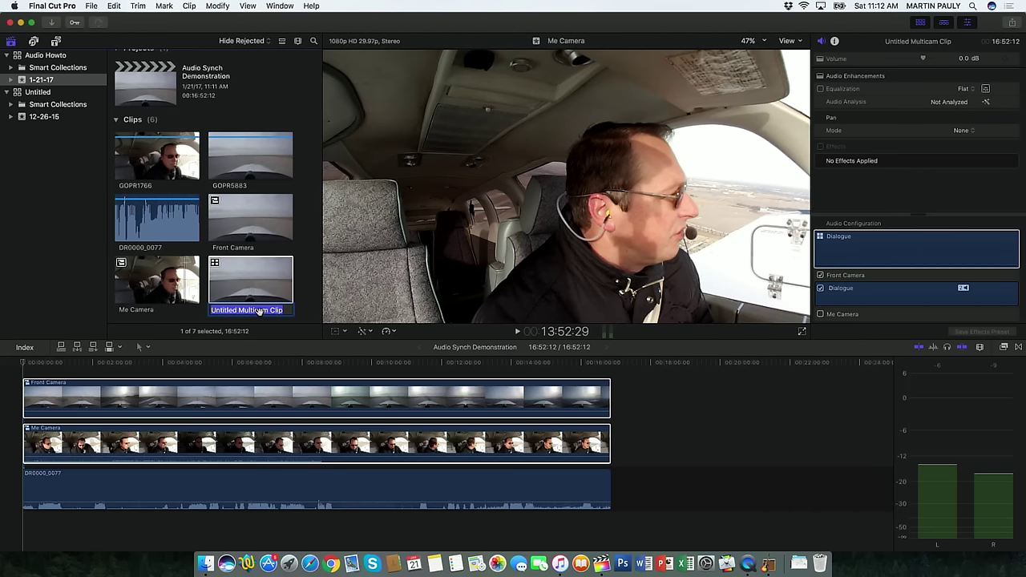
text(Flight)
key(Return)
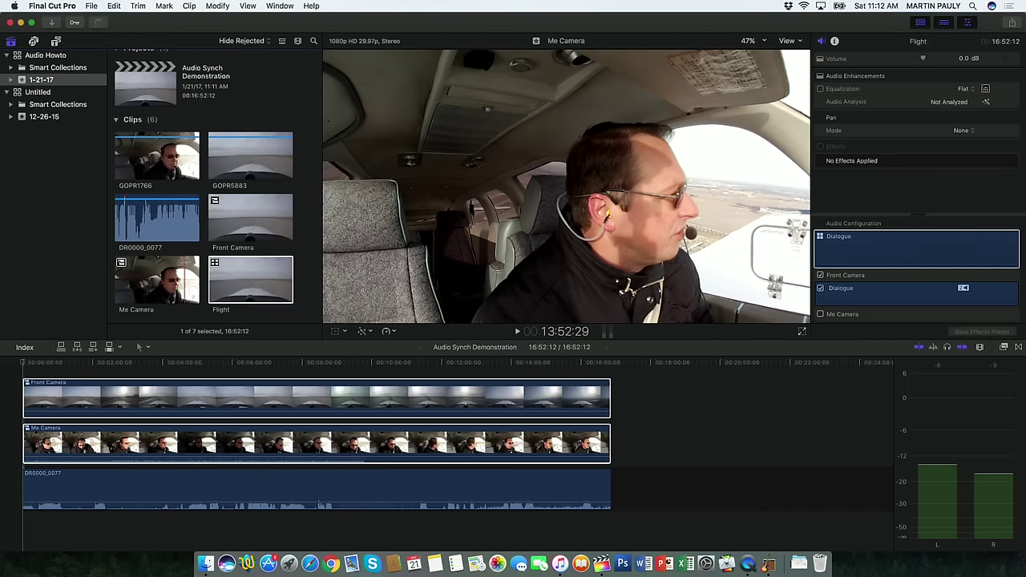
click(261, 401)
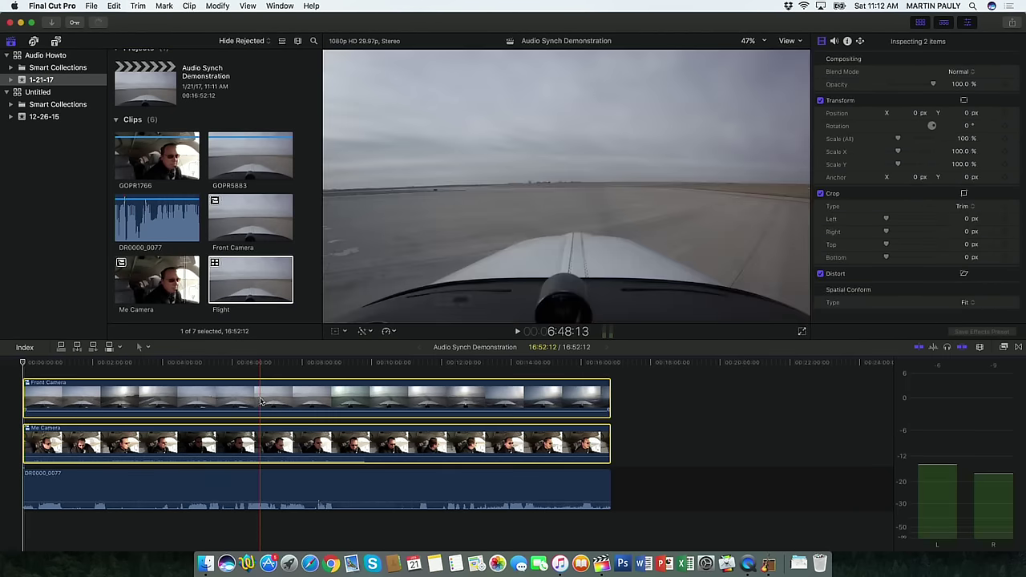
- Swap both camera clips for the Flight multicam clip above the recorder audio and show its angles
key(Delete)
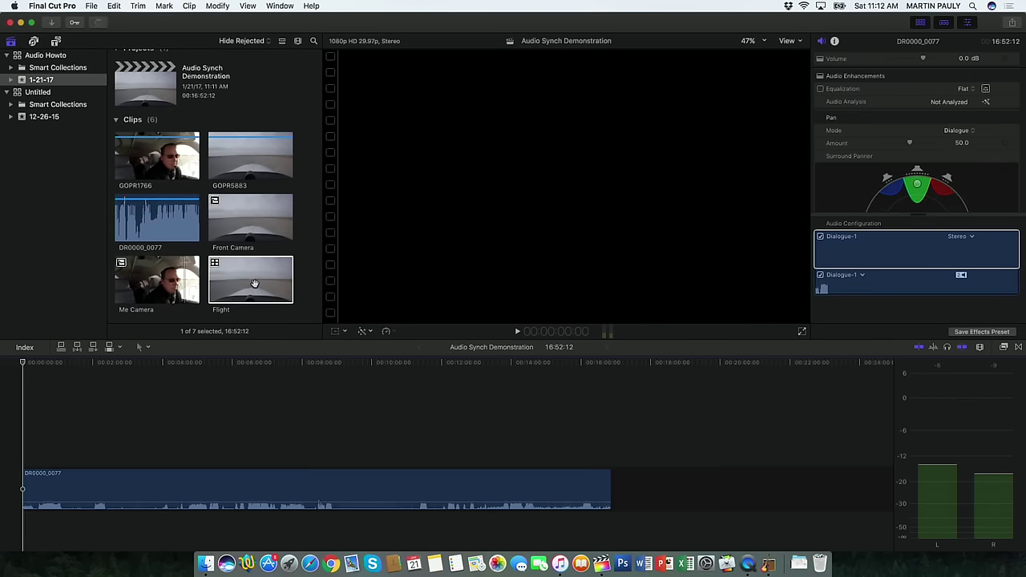
drag(255, 286, 24, 446)
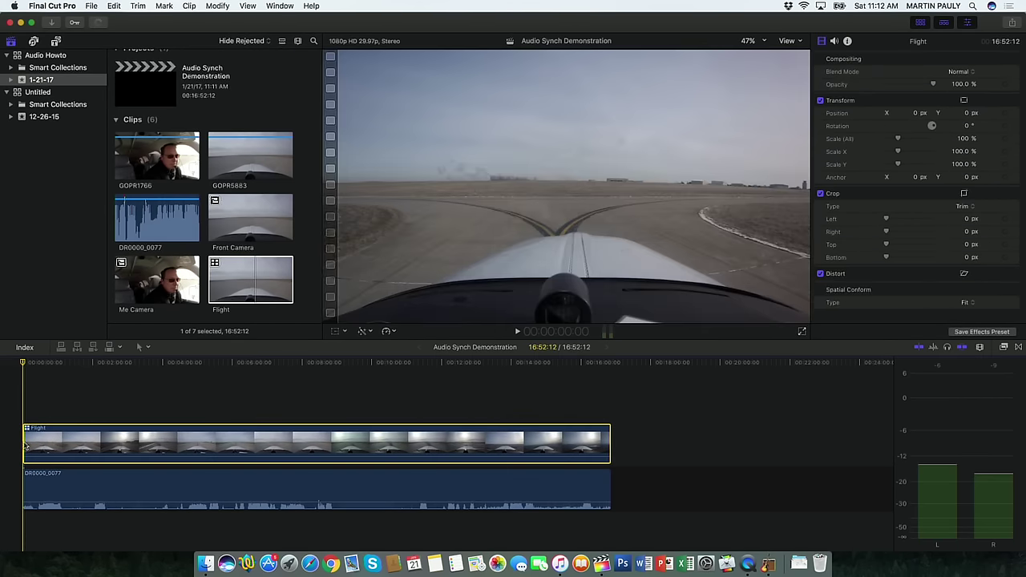
click(789, 41)
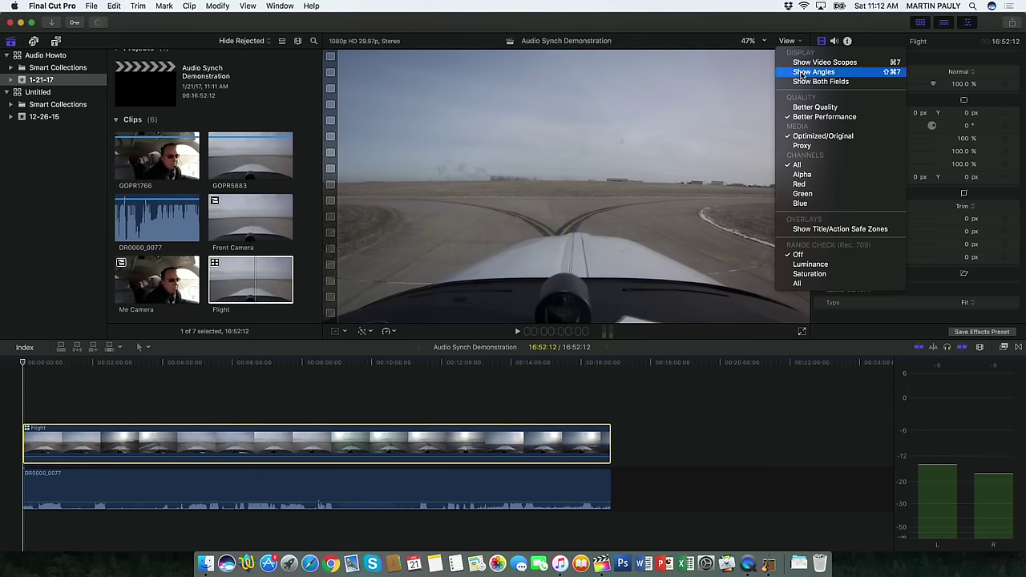
click(802, 73)
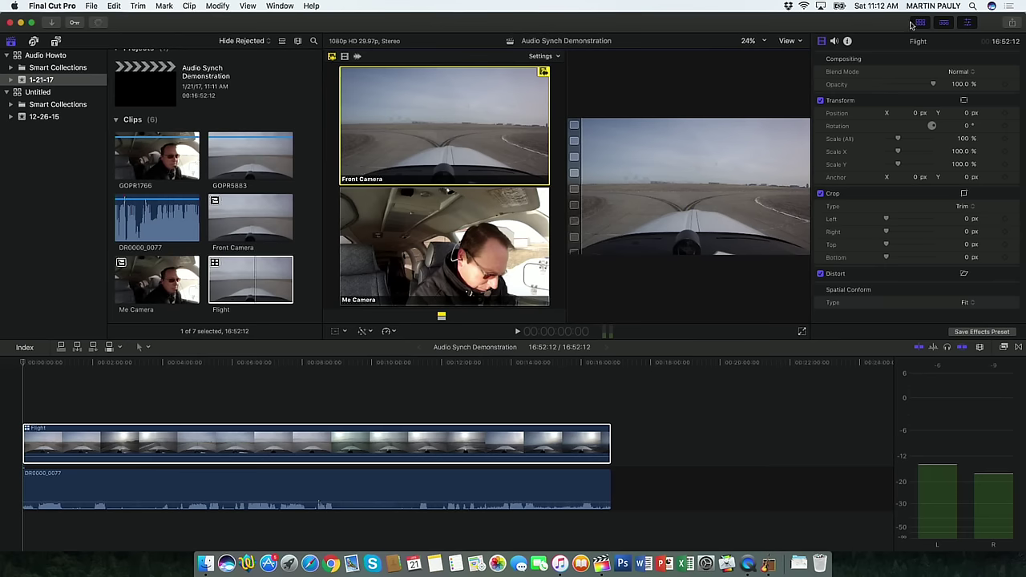
- Hide the browser and widen the main viewer beside the Front Camera and Me Camera angles
click(920, 24)
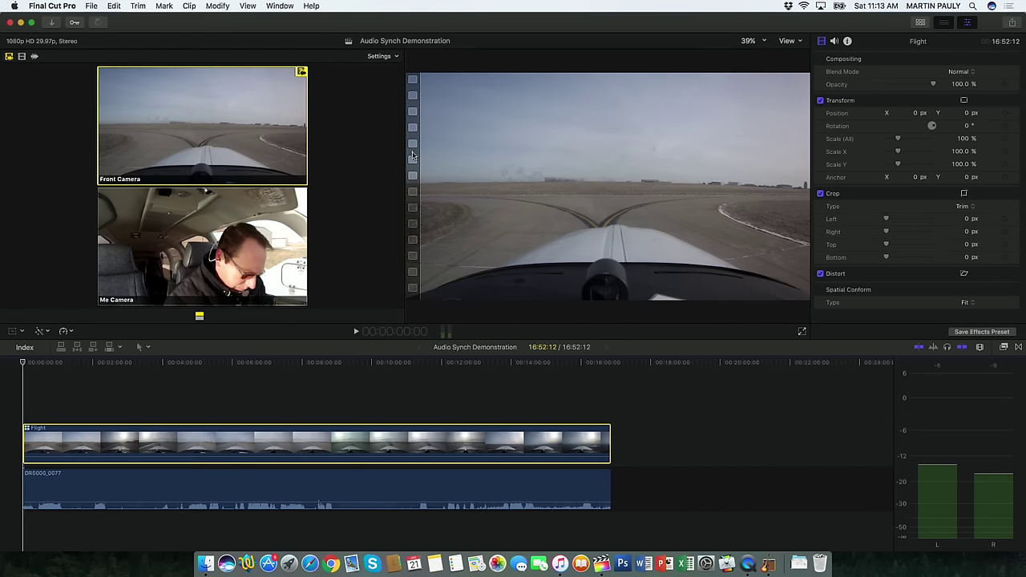
drag(406, 158, 344, 159)
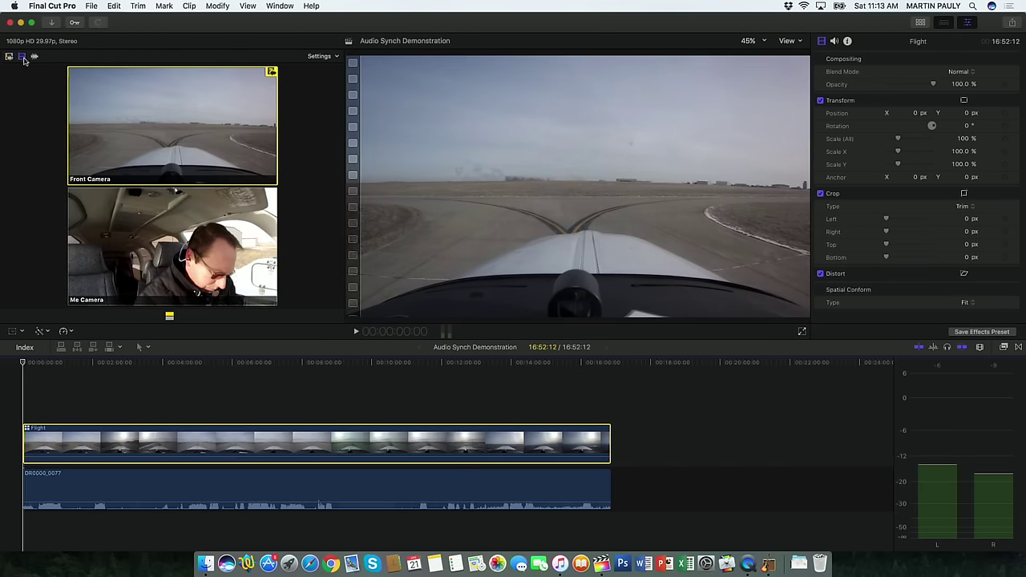
- Set Flight to Me Camera, cut to Front Camera at 4:14:24, and play from the cut
click(109, 226)
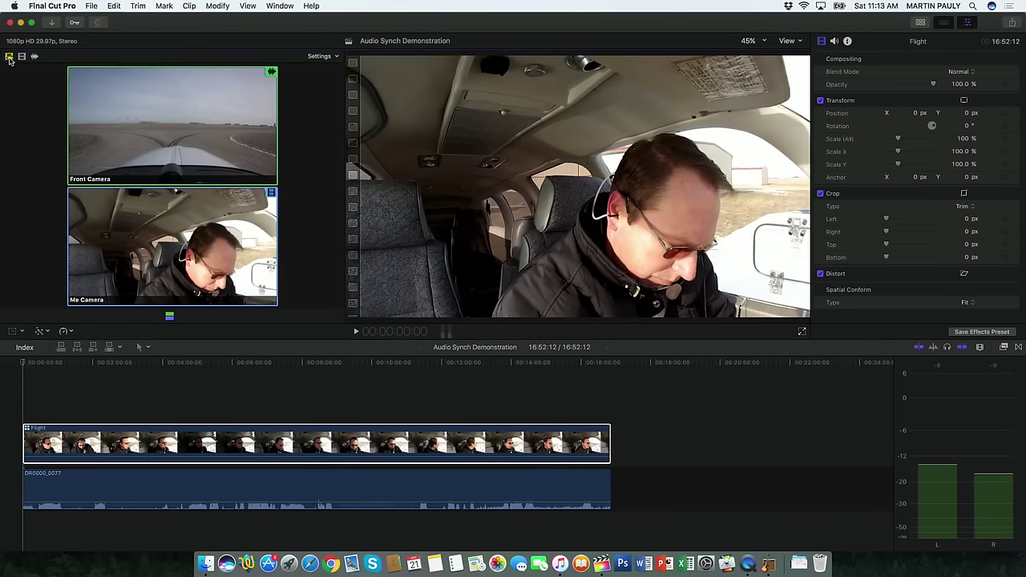
click(187, 363)
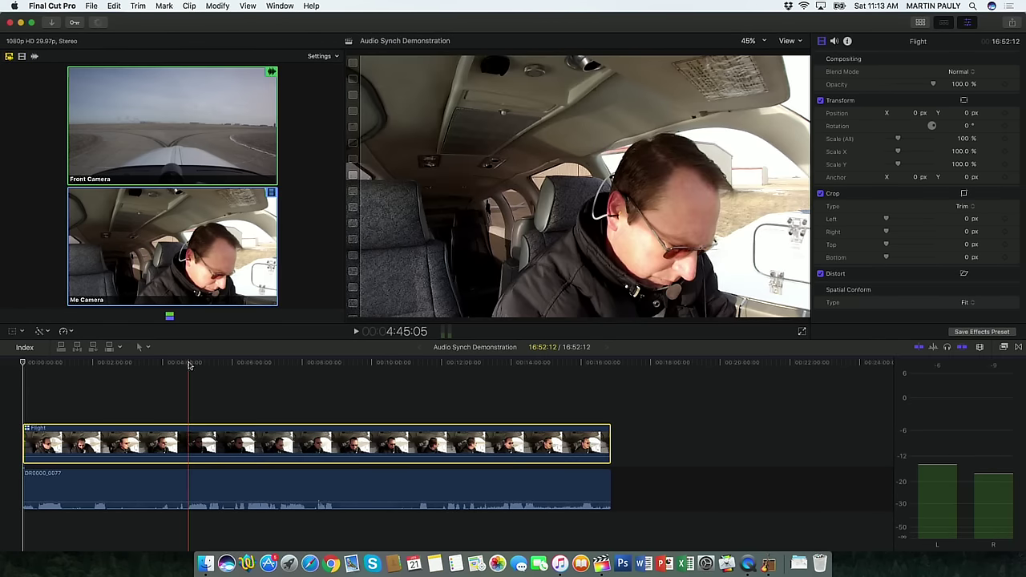
drag(189, 365, 171, 365)
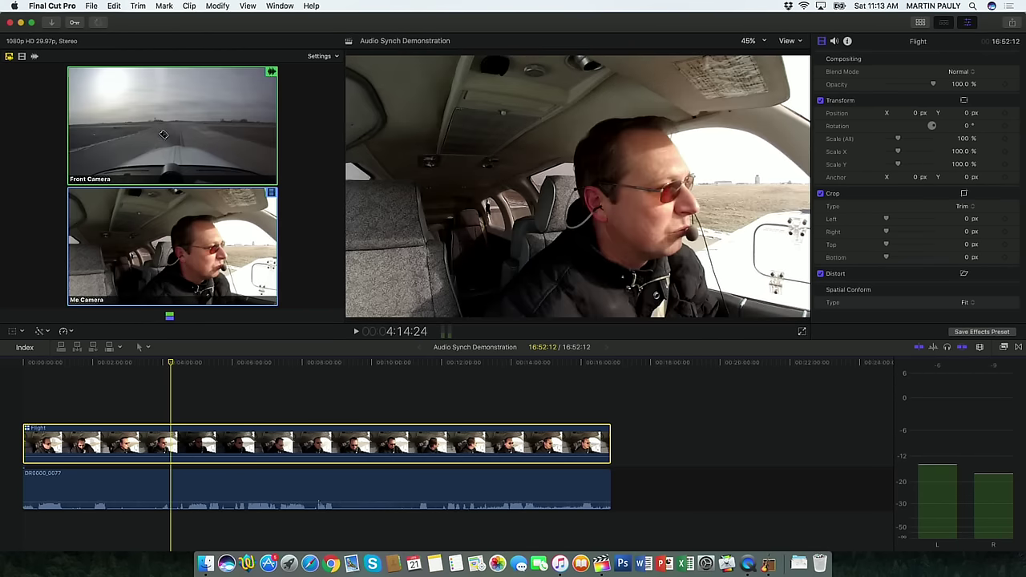
click(163, 135)
key(shift+z)
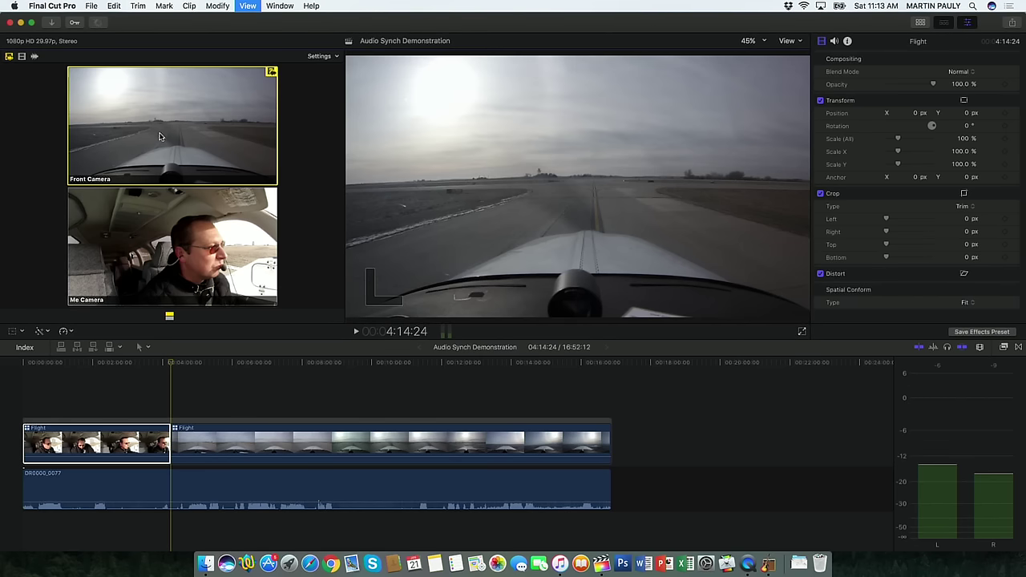
key(space)
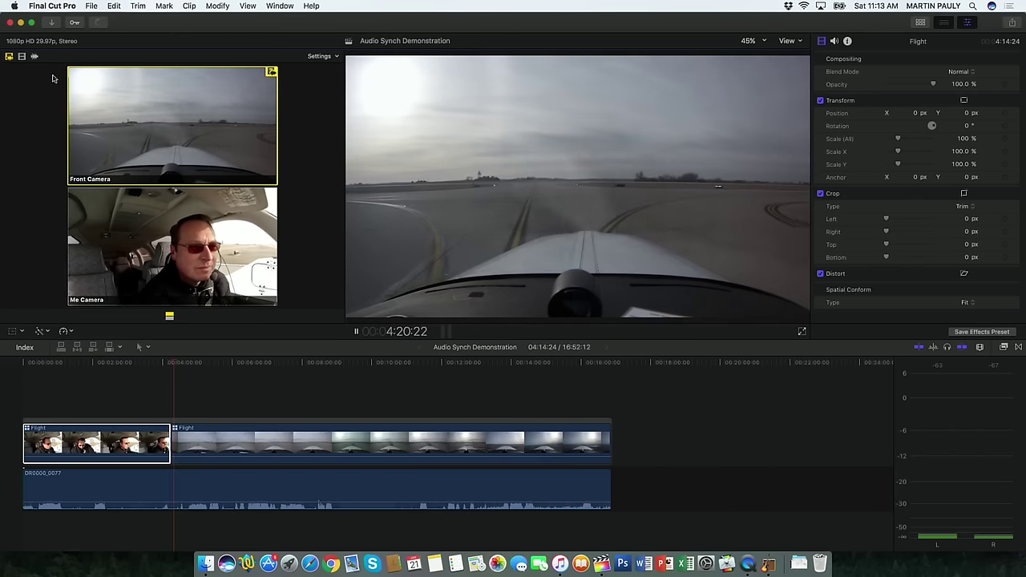
- Set angle switching to video only, keeping Me Camera as the audio source
key(alt+shift+3)
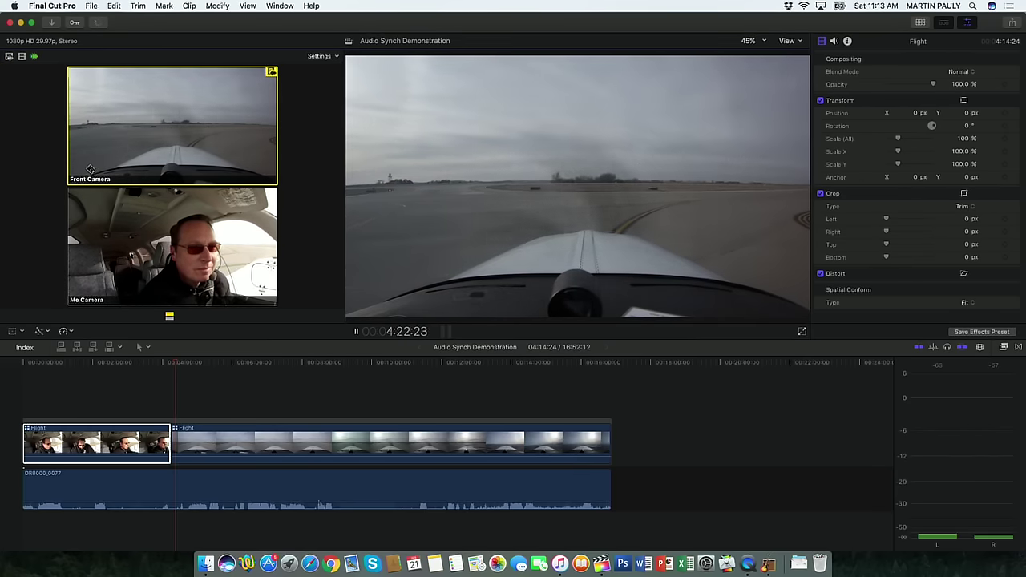
key(alt+2)
click(22, 56)
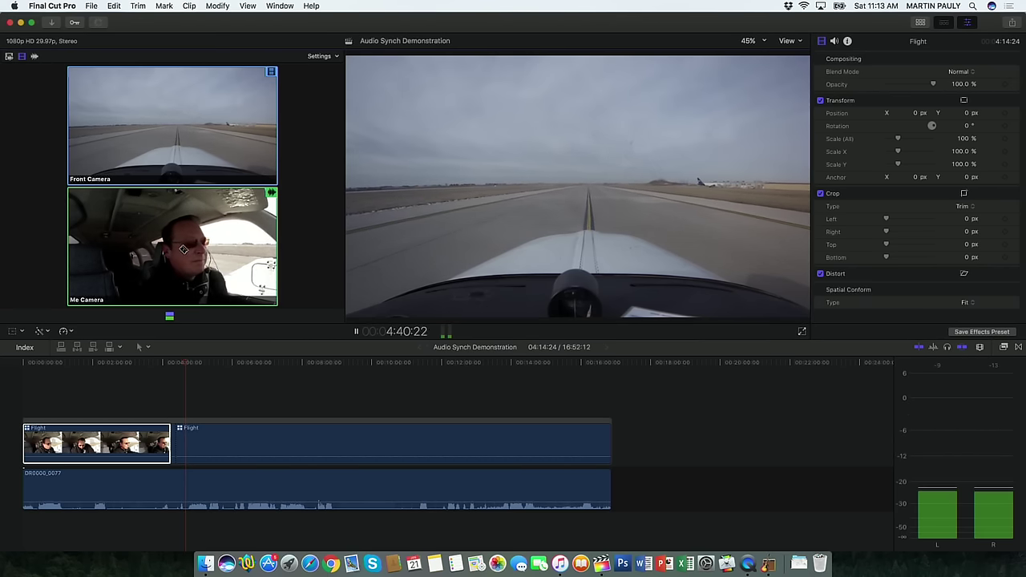
- Cut live between Me Camera and Front Camera during playback, skipping ahead to about 12:05
click(183, 250)
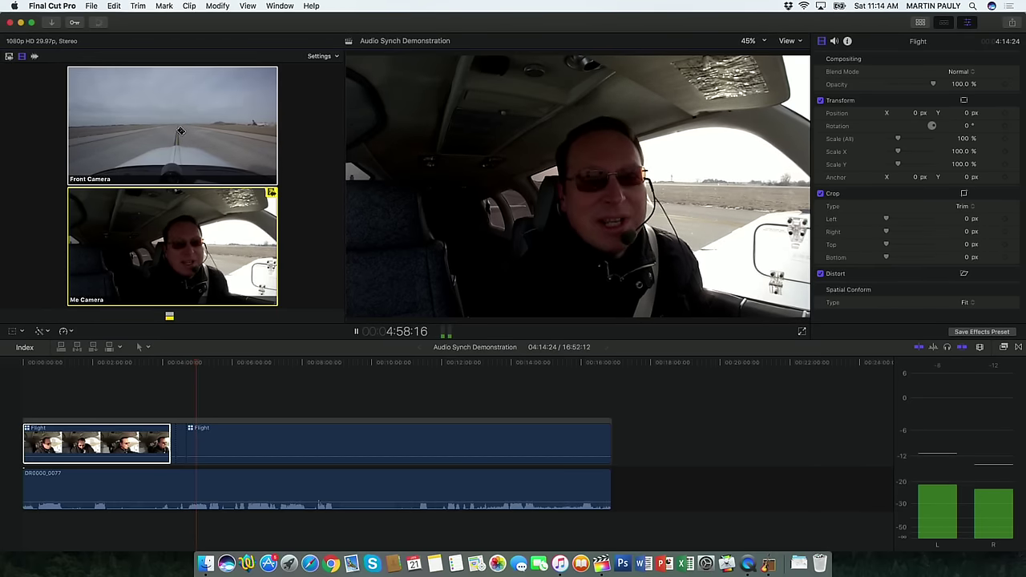
click(178, 132)
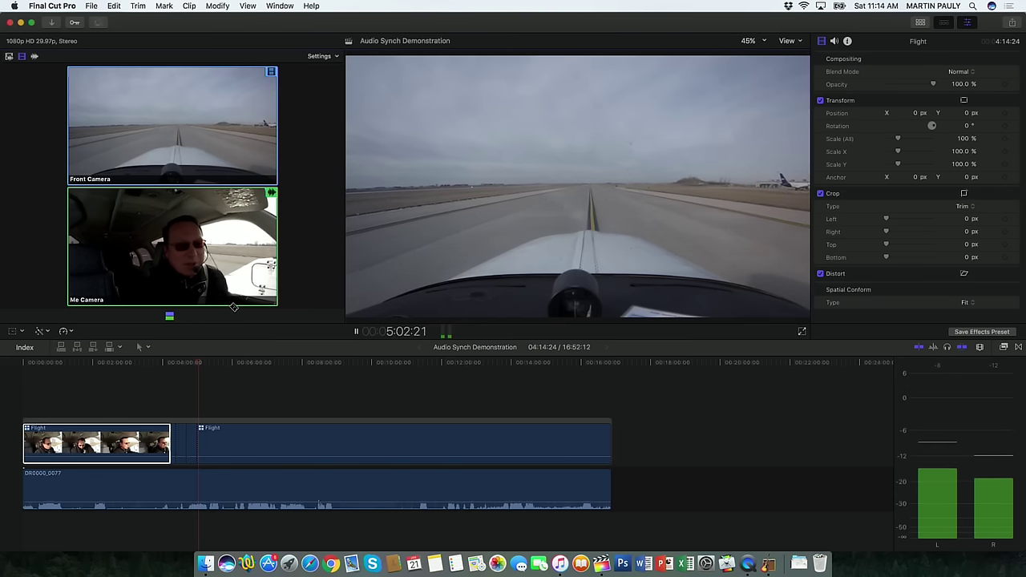
click(246, 365)
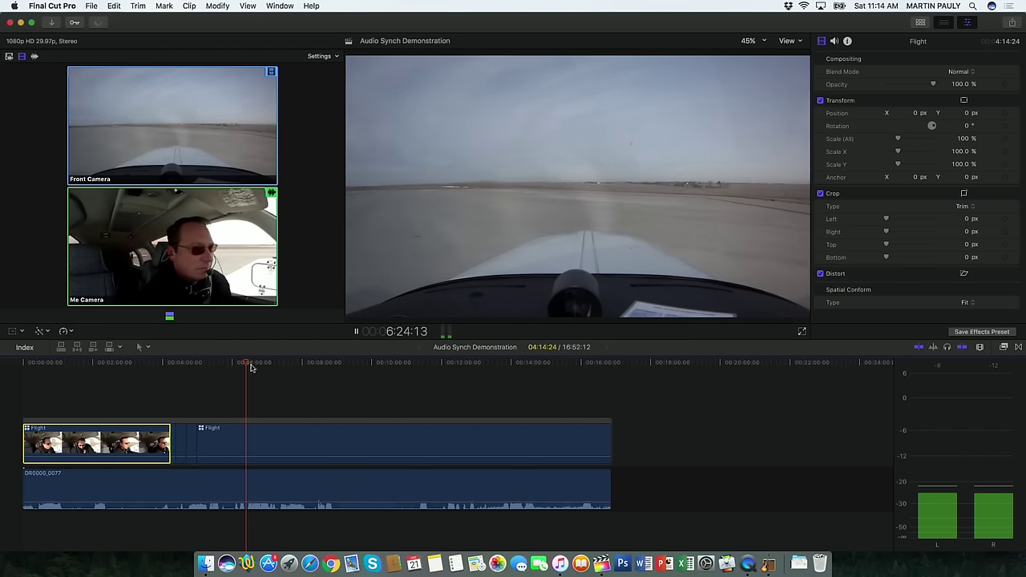
click(444, 365)
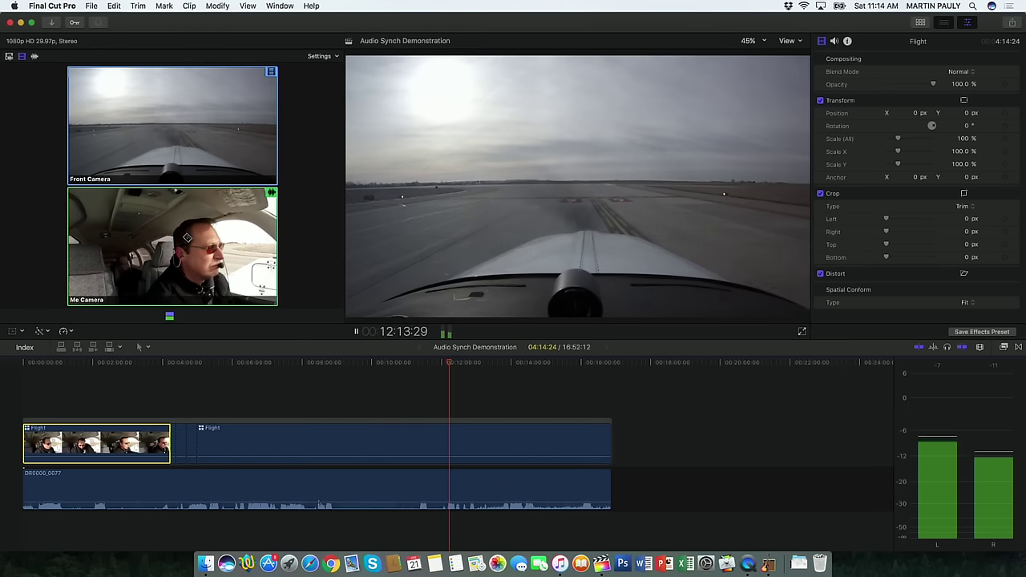
click(187, 237)
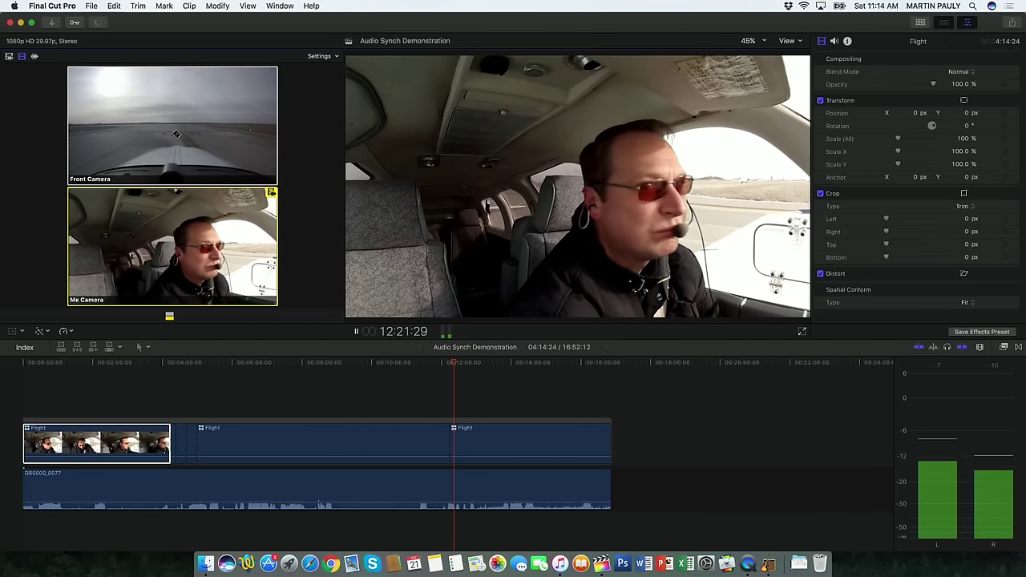
click(176, 134)
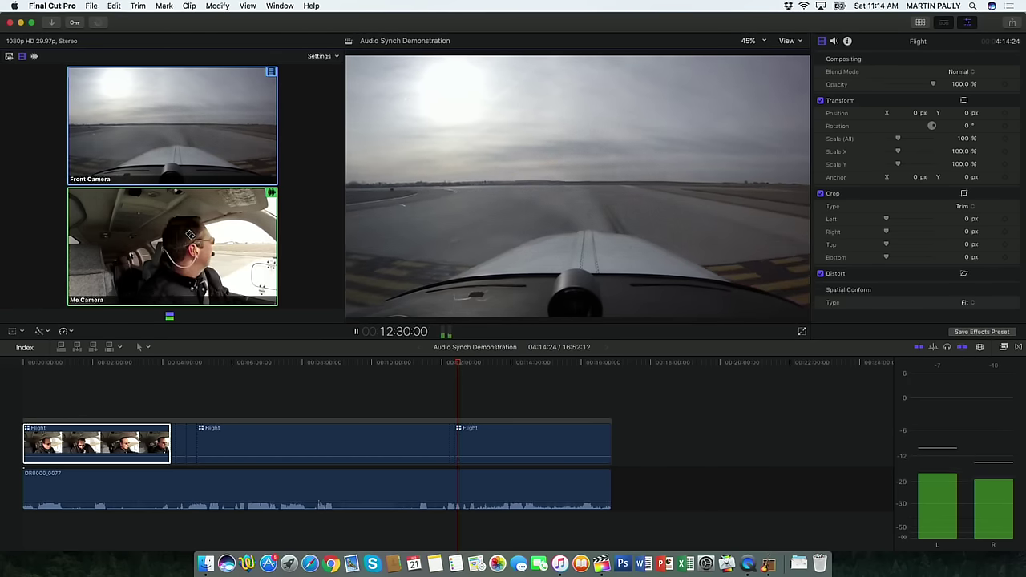
click(186, 235)
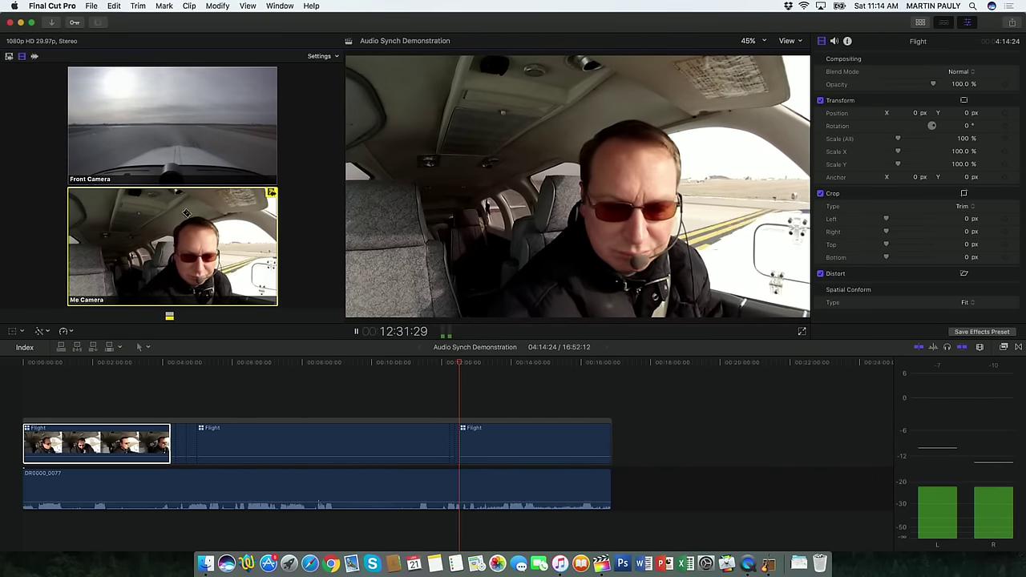
click(182, 142)
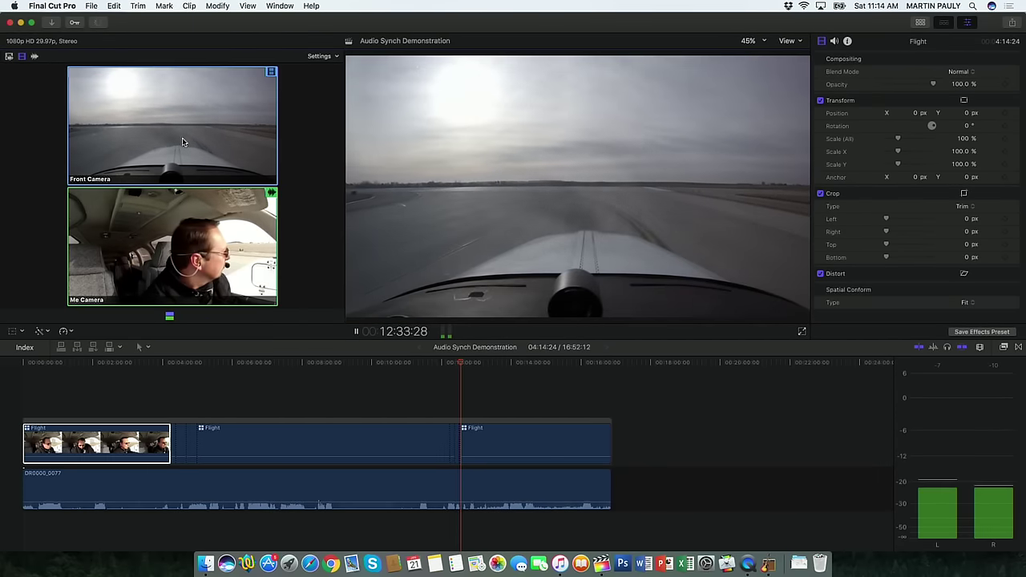
key(space)
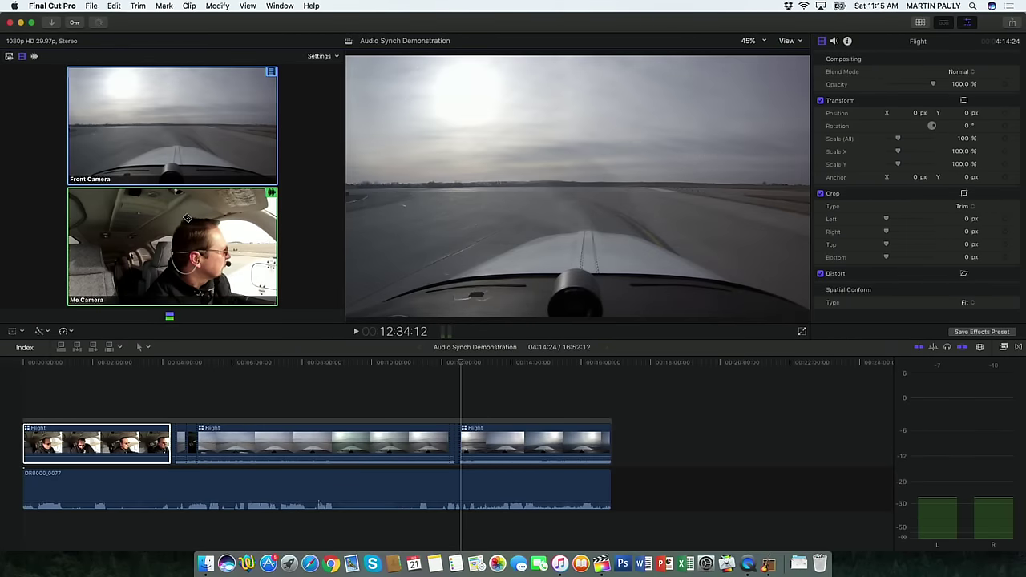
- Zoom the timeline in around the new cuts and bring the playhead to 12:11:17
click(187, 218)
click(446, 365)
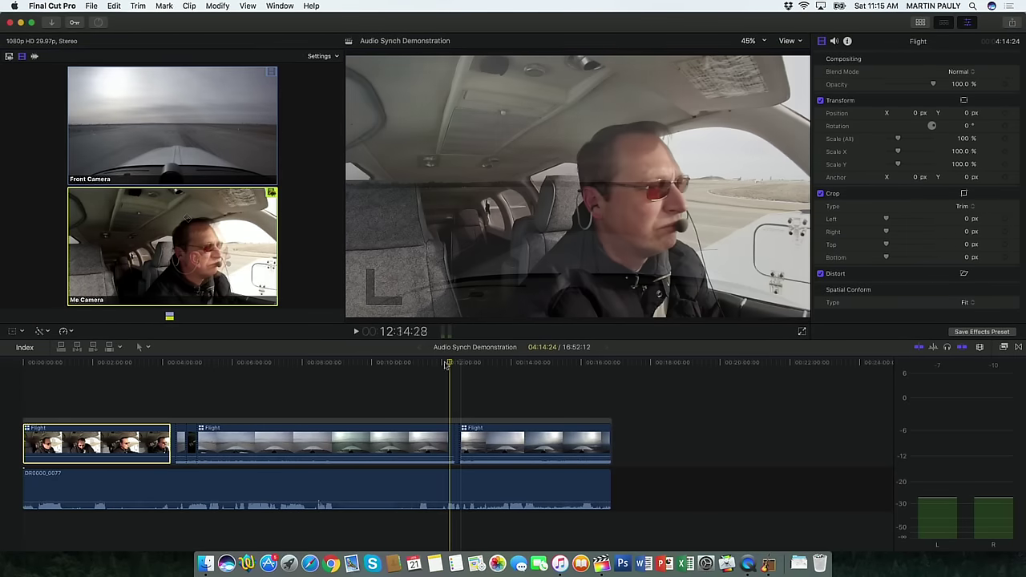
key(super+equal)
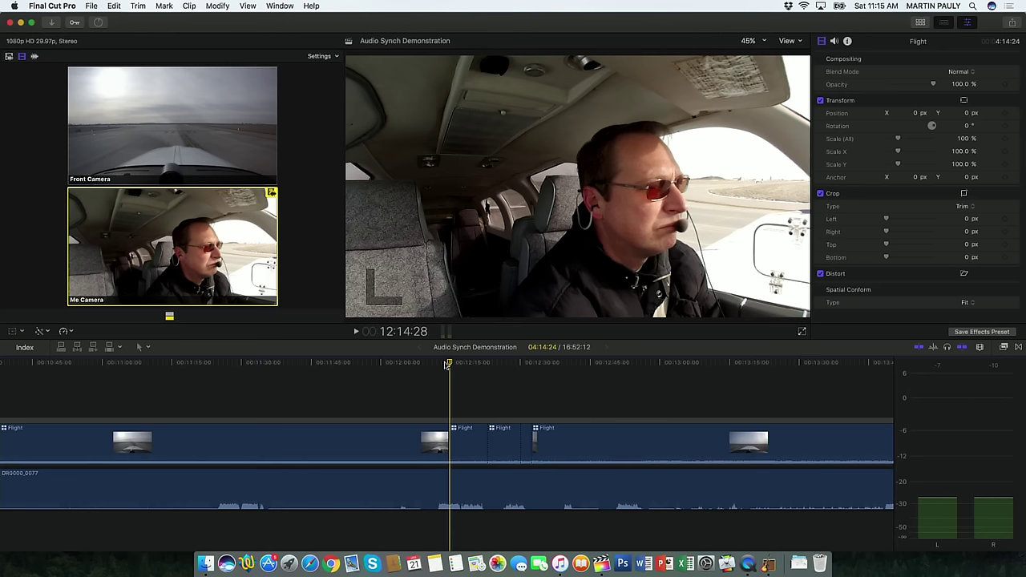
click(419, 365)
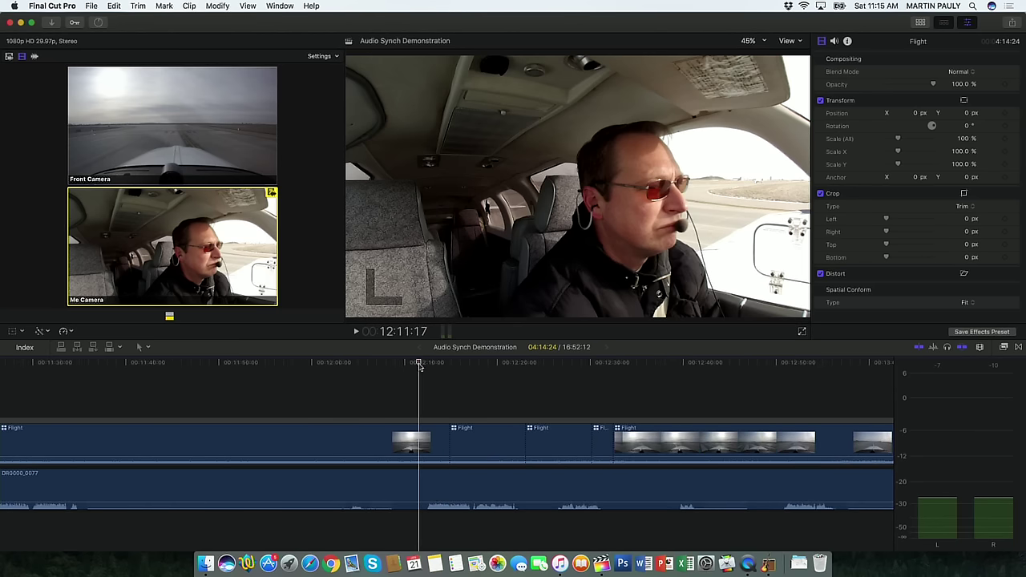
key(alt+1)
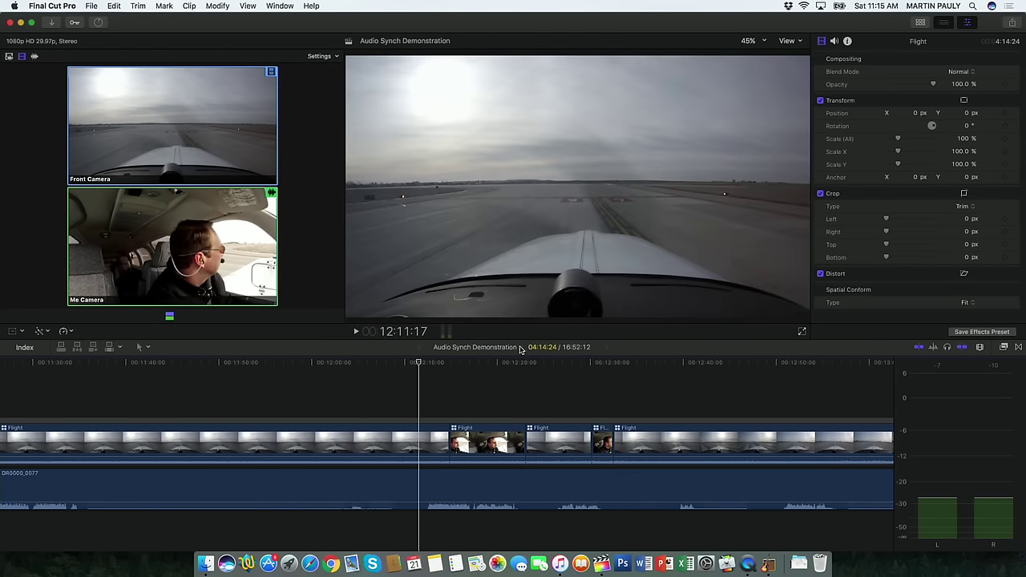
- Play from 12:11:17 and drag the DR0000_0077 volume line to -11.0 dB
key(space)
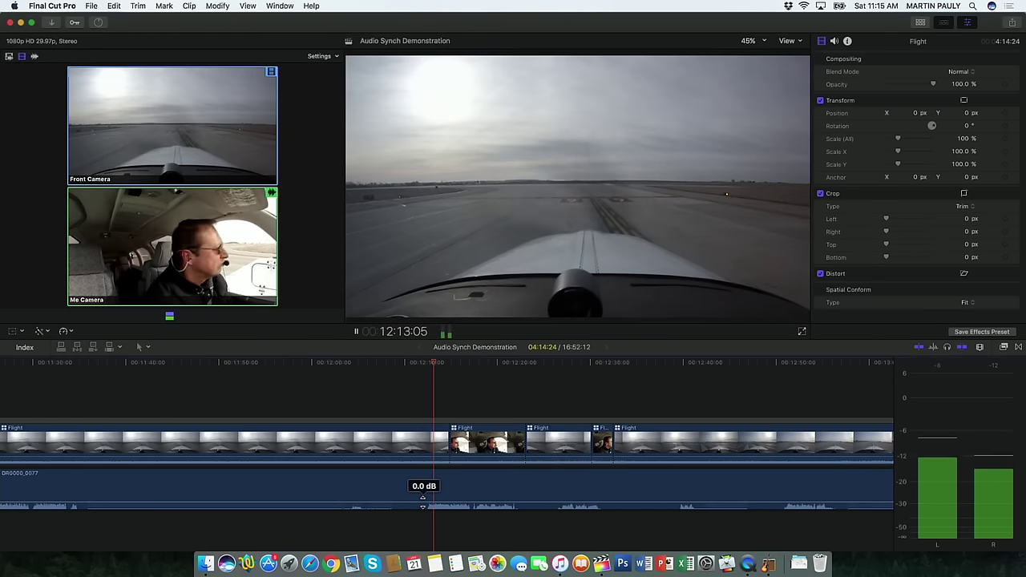
drag(422, 497, 421, 506)
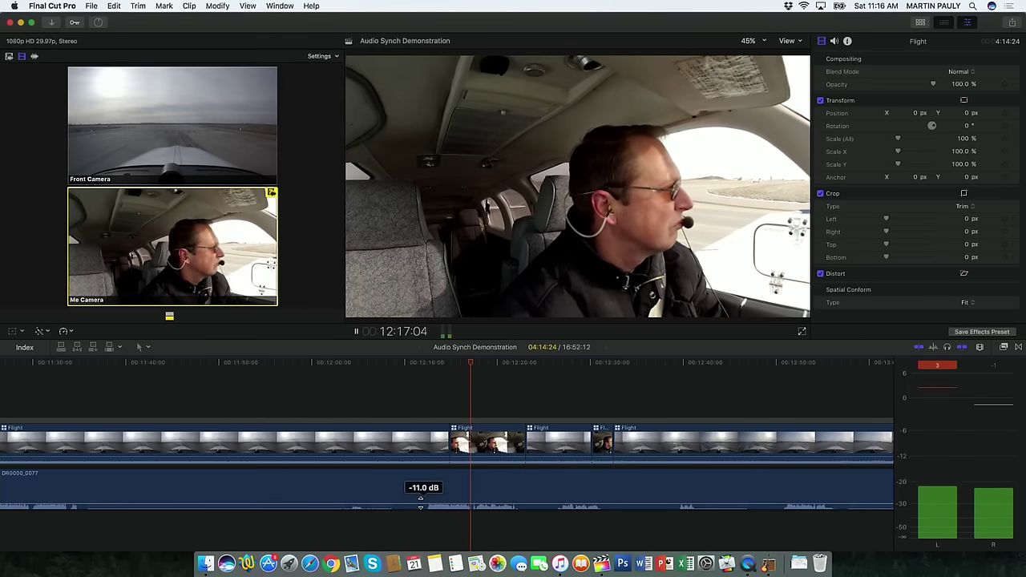
key(space)
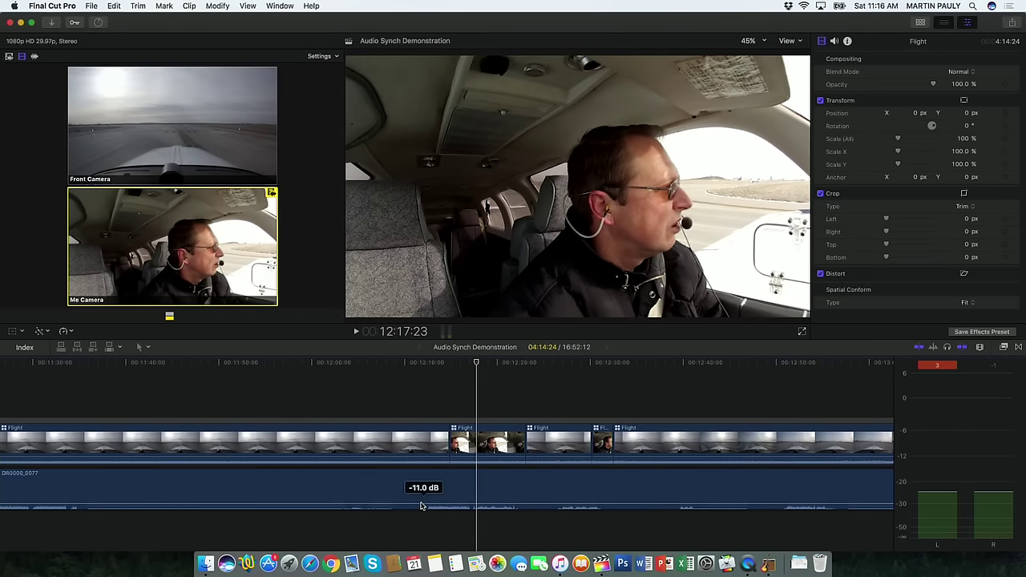